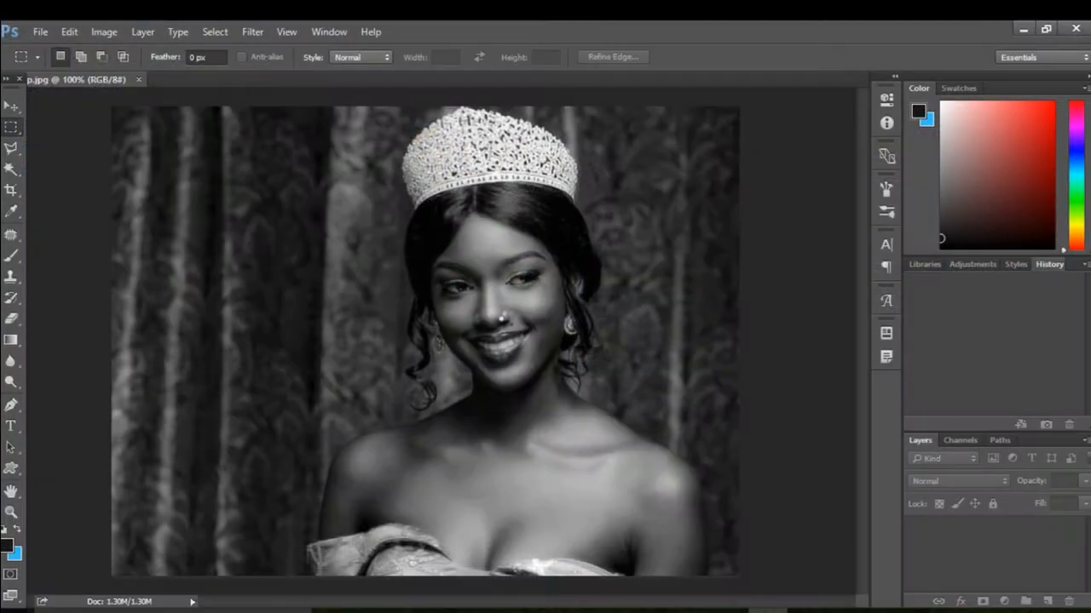
- Open the necklace image gold-necklace-designs.png and return to the portrait makup.jpg
left_click(39, 31)
left_click(68, 65)
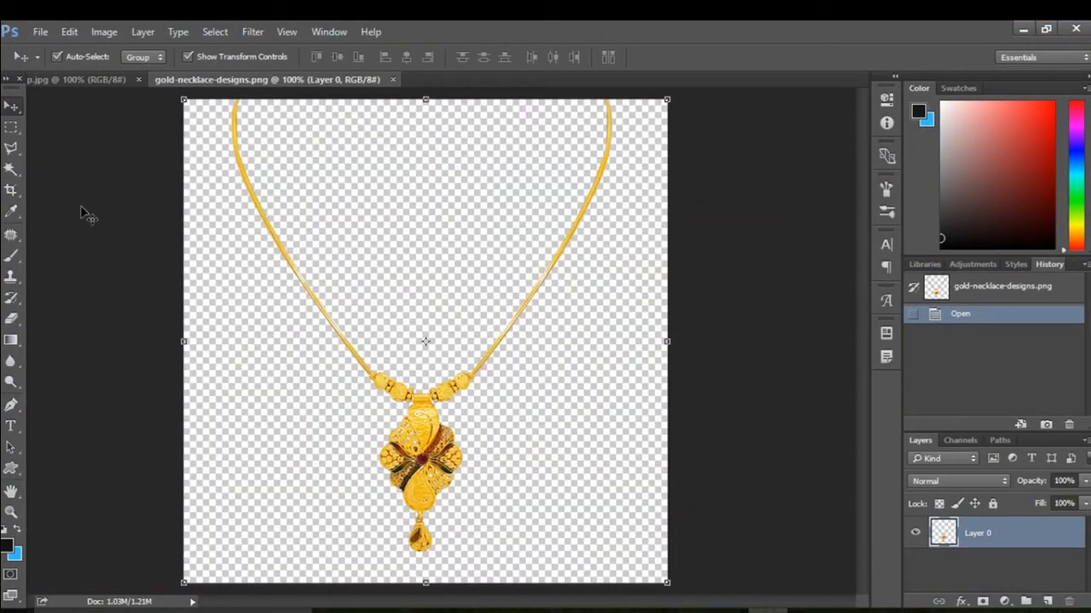
left_click(98, 80)
left_click(278, 80)
left_click_drag(209, 176, 323, 211)
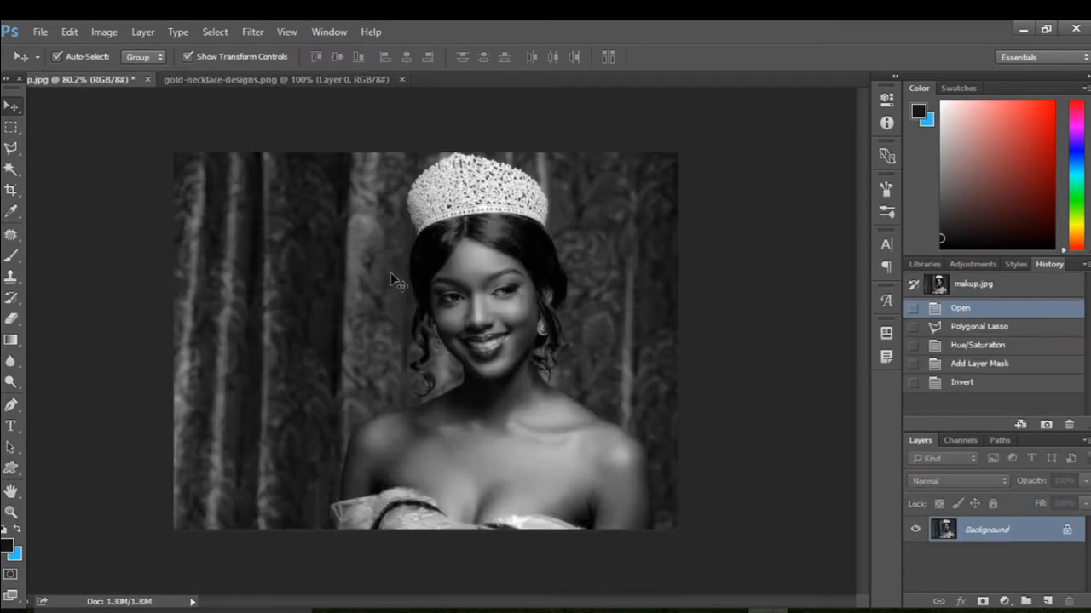
- Add a Hue/Saturation adjustment layer with Colorize enabled above the portrait and clip it to the Background layer
left_click(524, 324, "ctrl")
left_click_drag(533, 318, 687, 372)
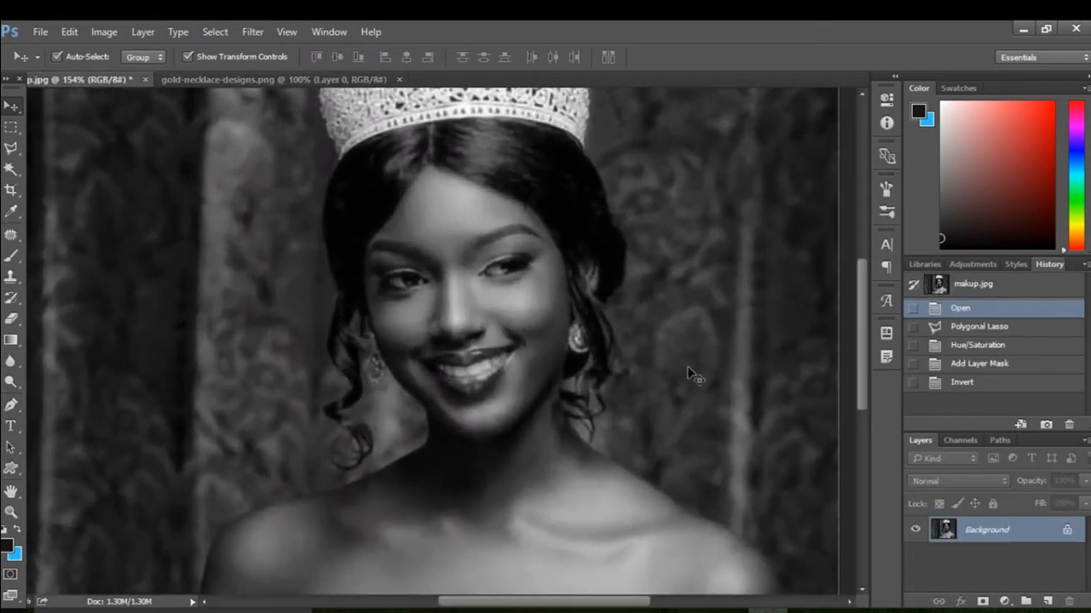
left_click(1004, 601)
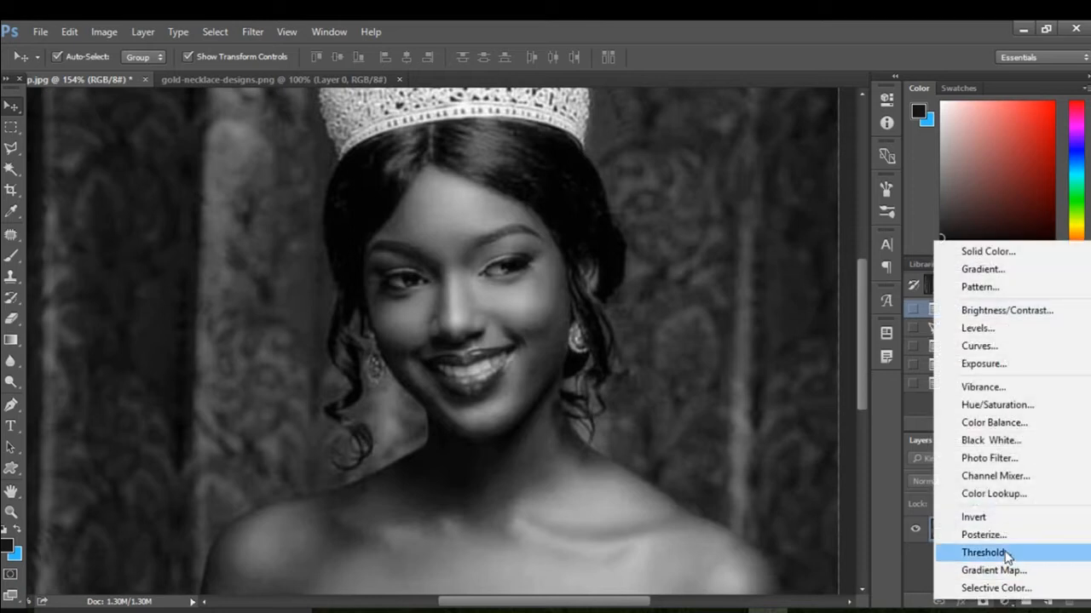
left_click(1003, 404)
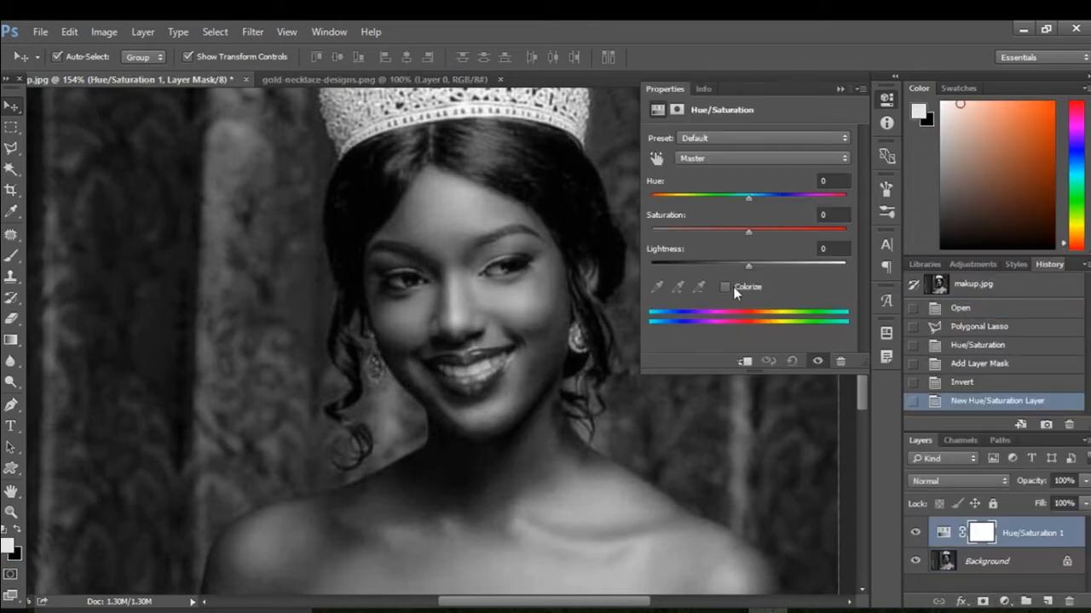
left_click(725, 286)
left_click(768, 360)
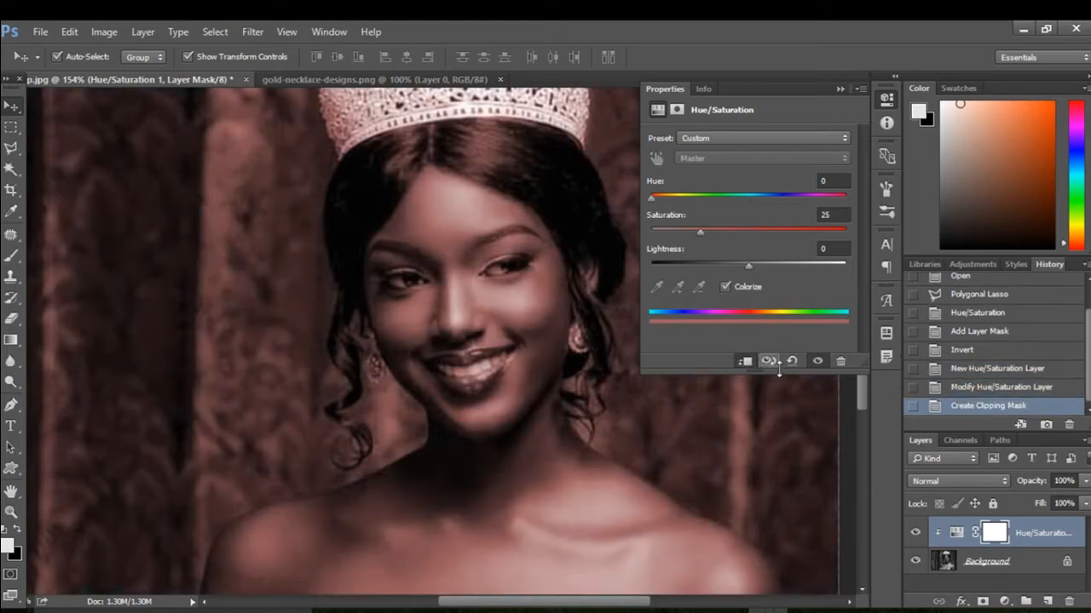
- Set the Hue/Saturation adjustment's saturation to 73 and lightness to +7
left_click_drag(700, 231, 754, 230)
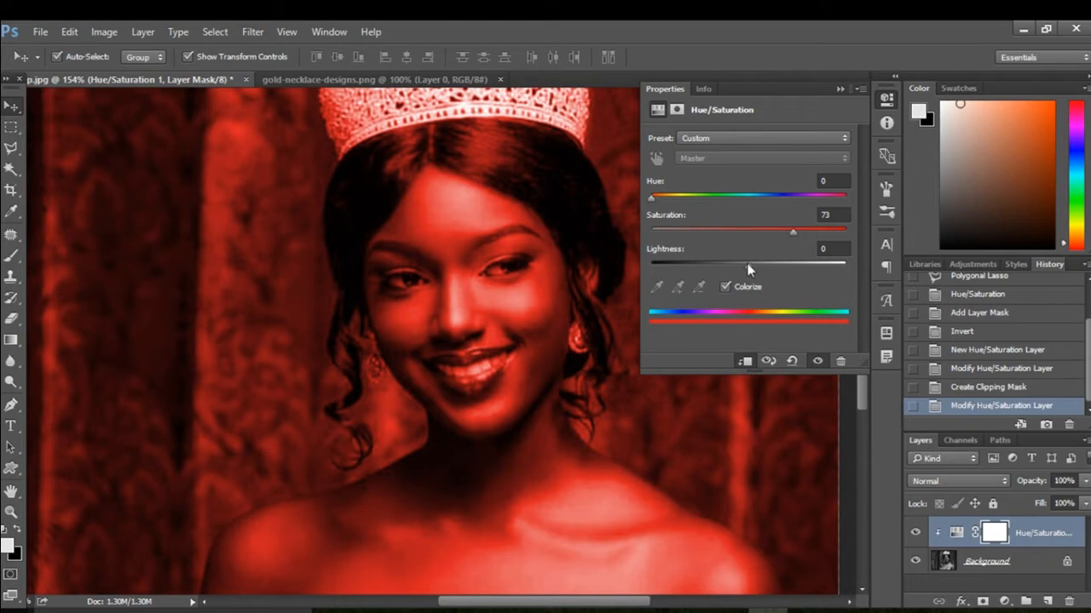
left_click_drag(748, 265, 752, 265)
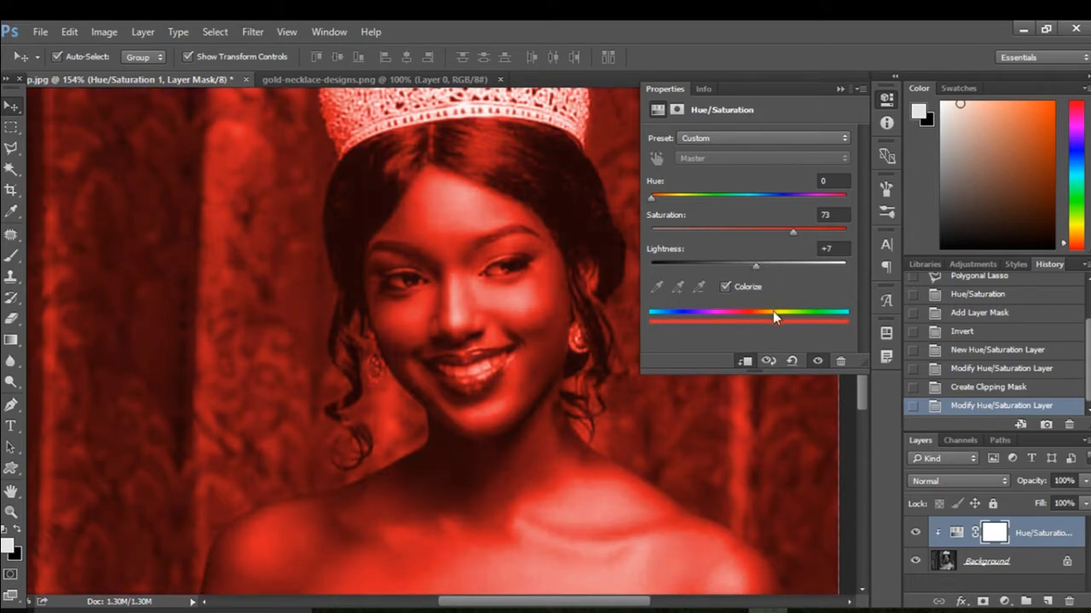
left_click(839, 90)
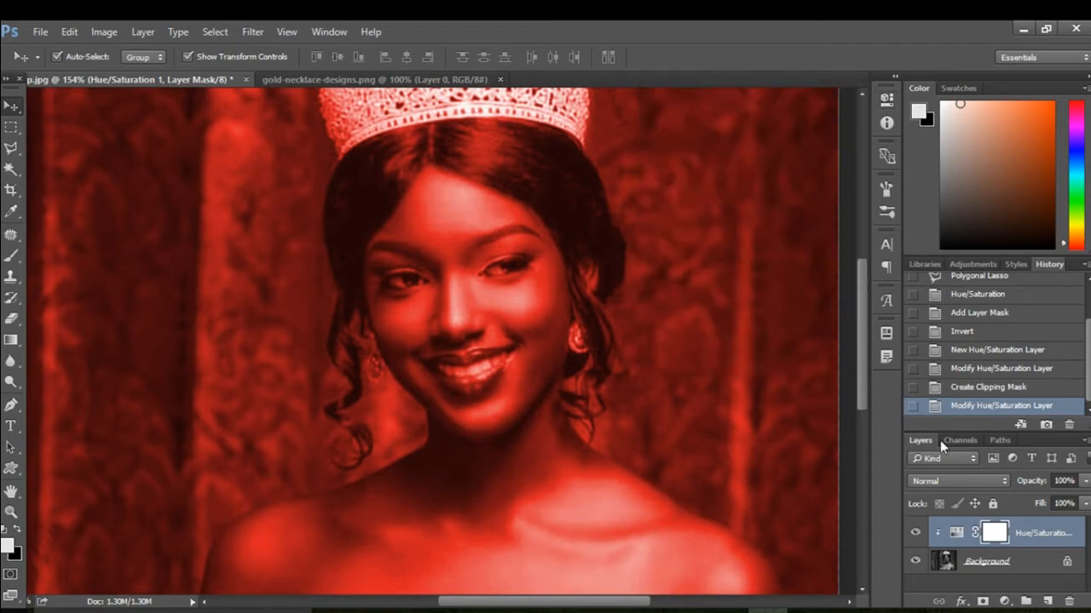
- Invert the Hue/Saturation layer's mask to hide the red tint from the whole portrait
left_click(104, 32)
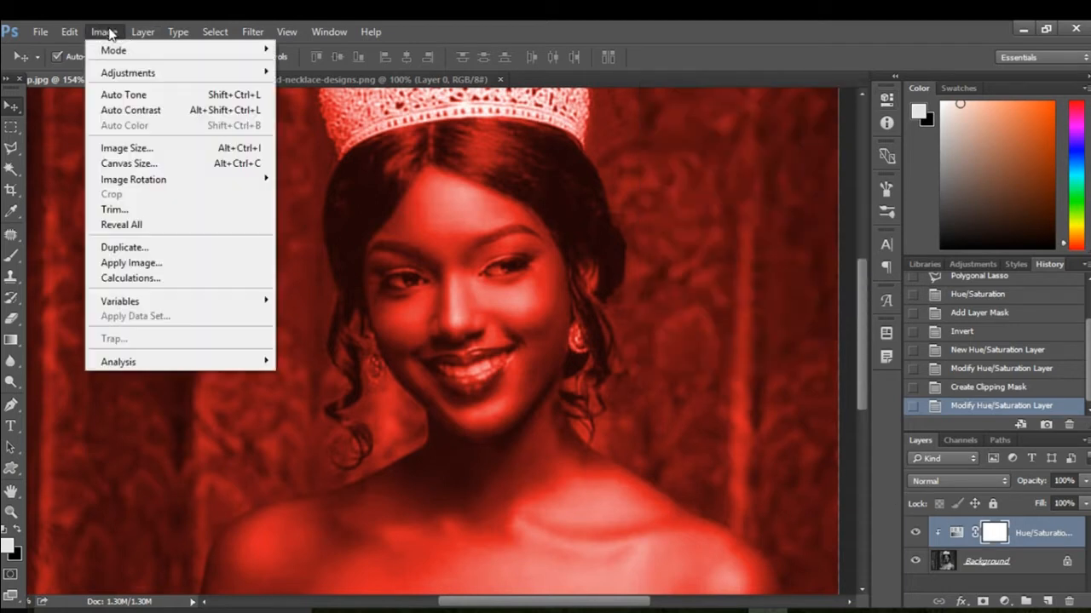
mouse_move(154, 75)
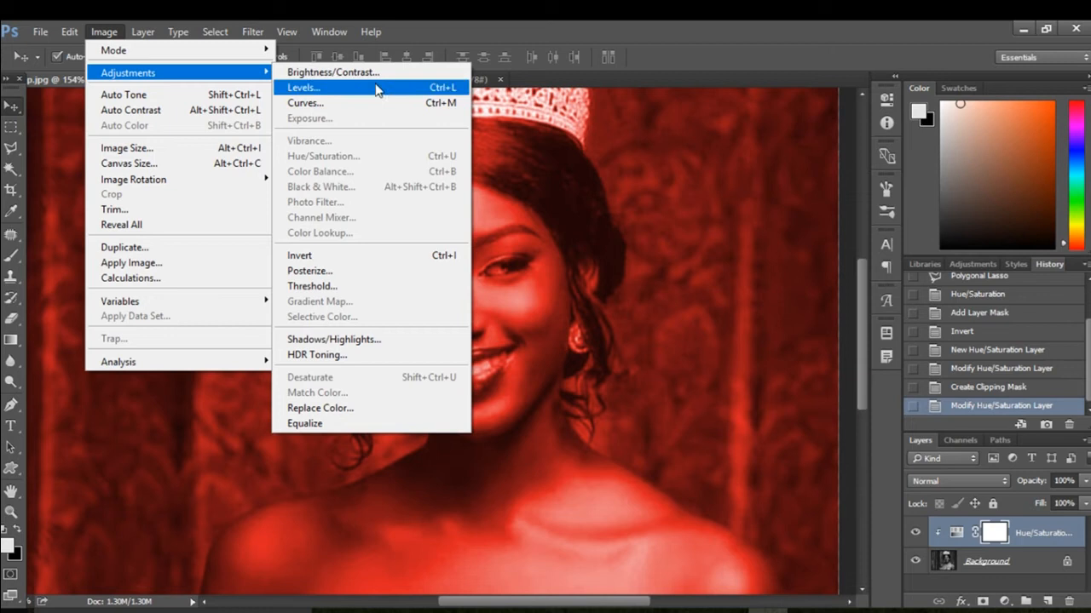
left_click(356, 253)
- Paint white on the mask over the upper lip to reveal the red, using a 6 px and then a 4 px brush
scroll(390, 279, "up", 10)
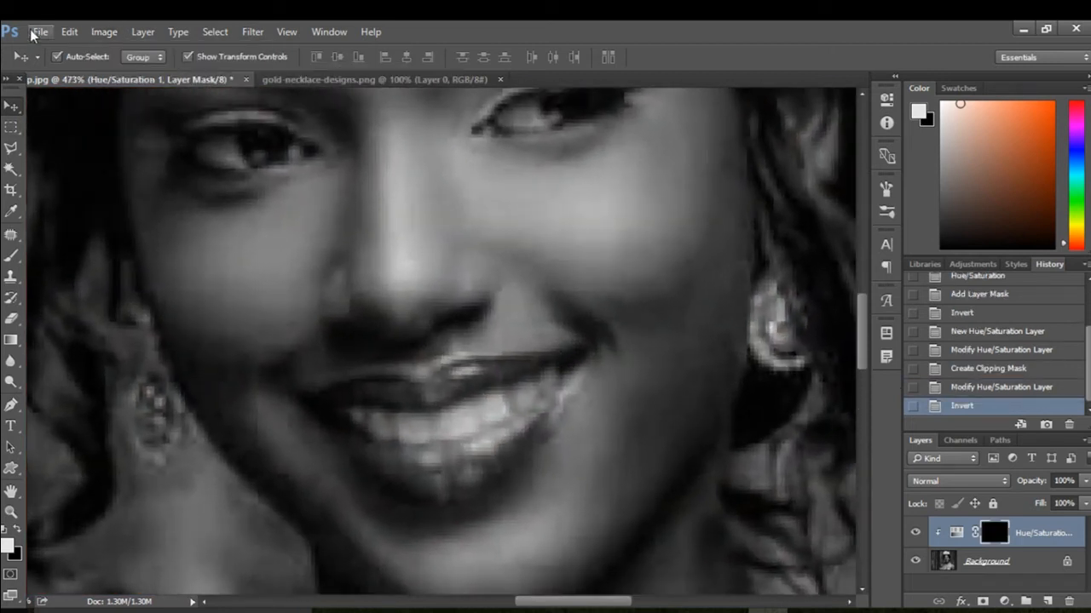
left_click(11, 255)
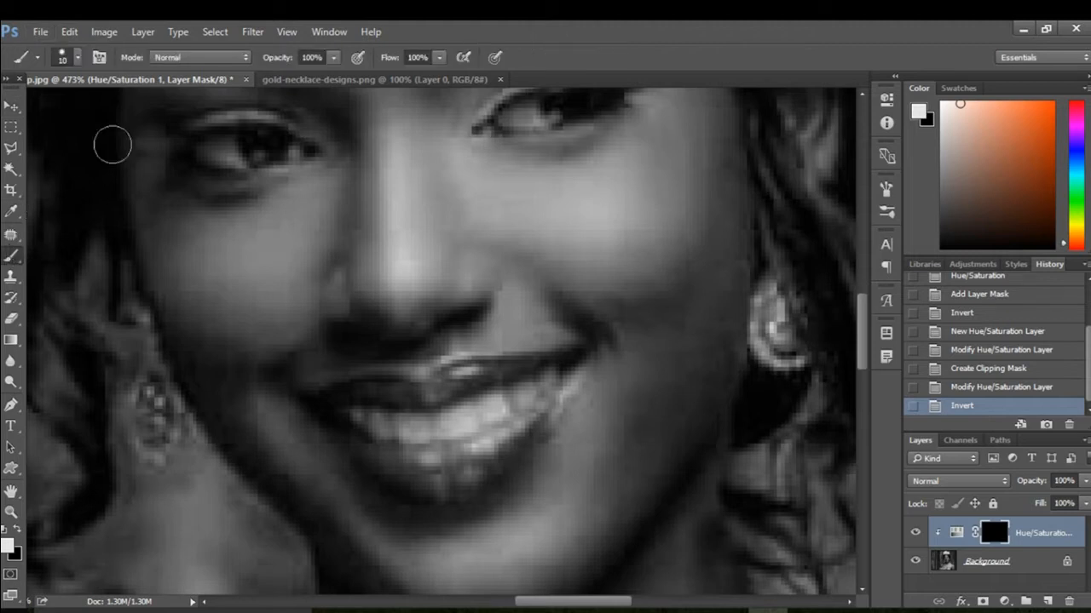
left_click(77, 59)
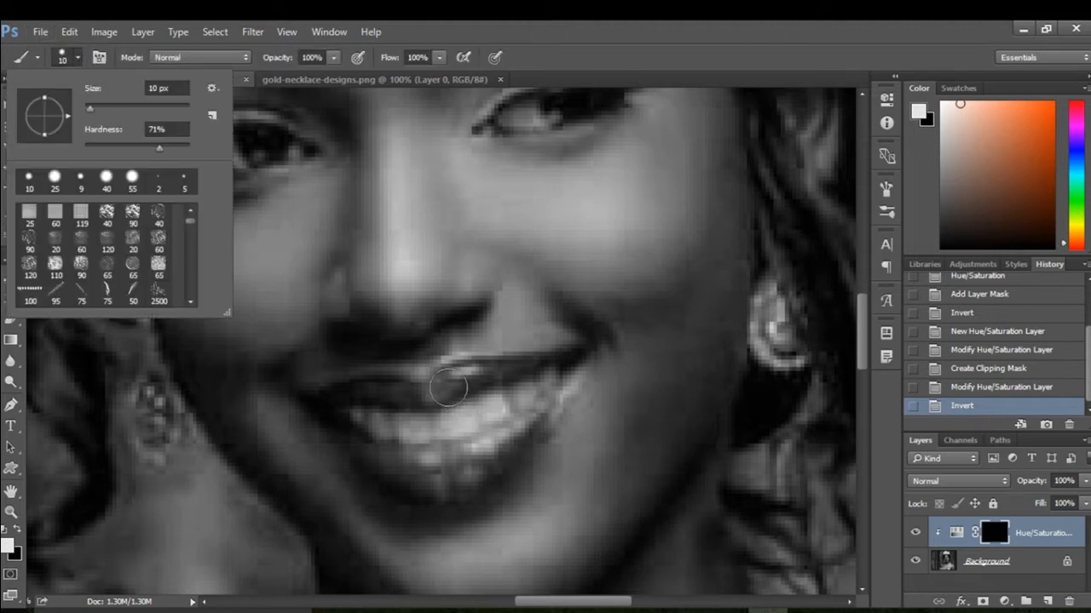
left_click(88, 110)
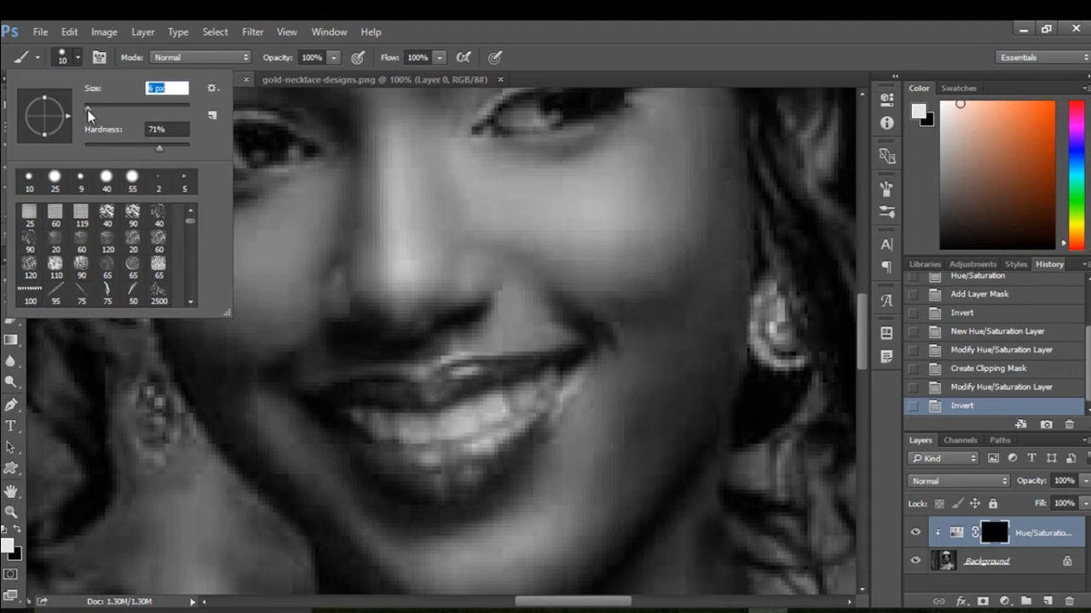
key("bracketleft")
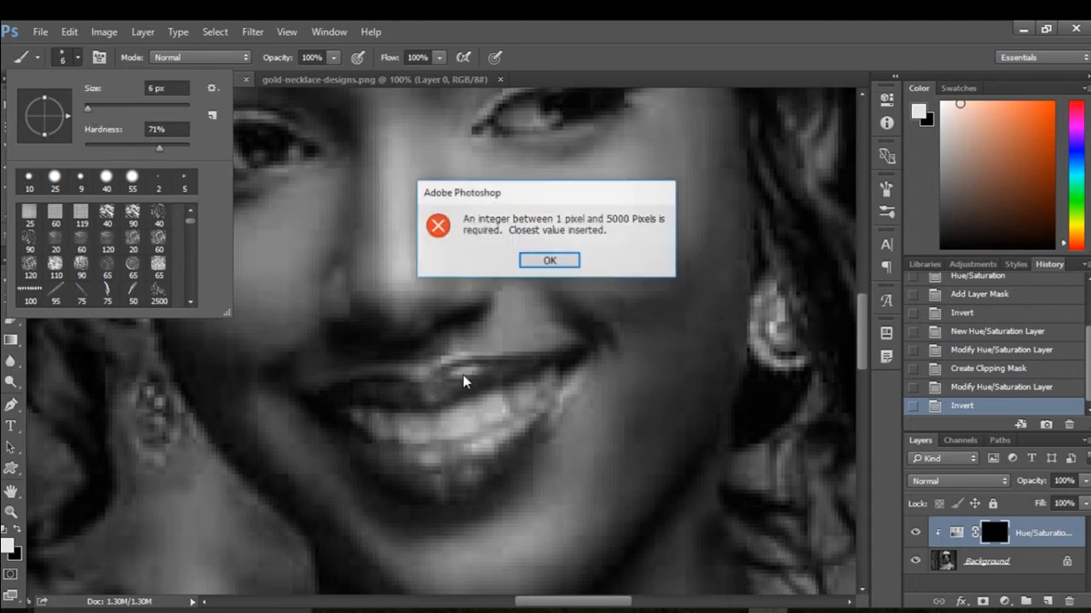
left_click(550, 263)
mouse_move(429, 389)
left_mouse_down()
mouse_move(547, 367)
mouse_move(529, 368)
left_mouse_up()
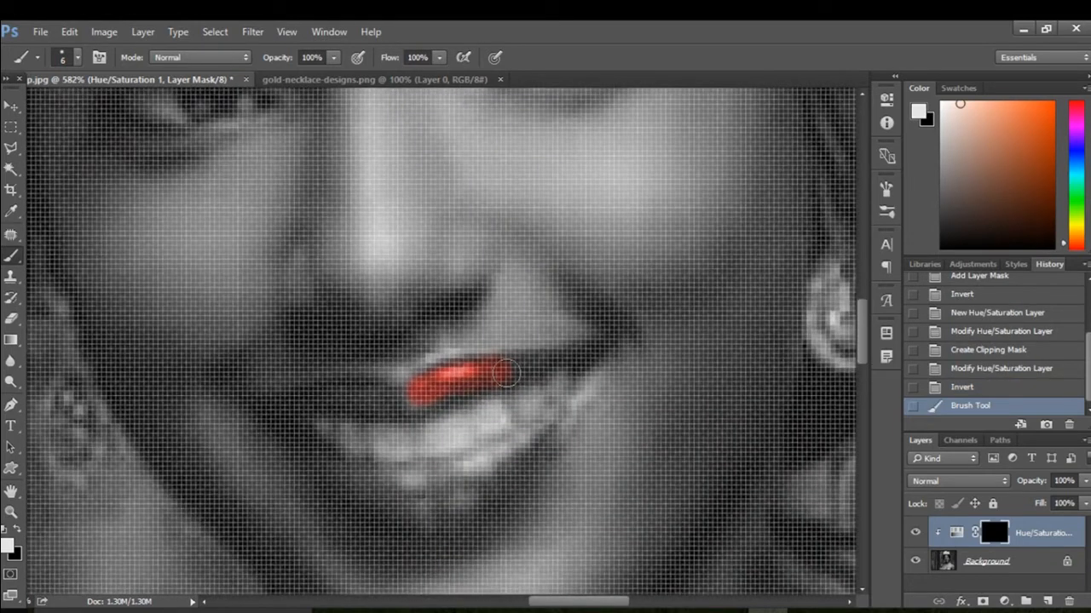
key("bracketleft")
key("bracketleft")
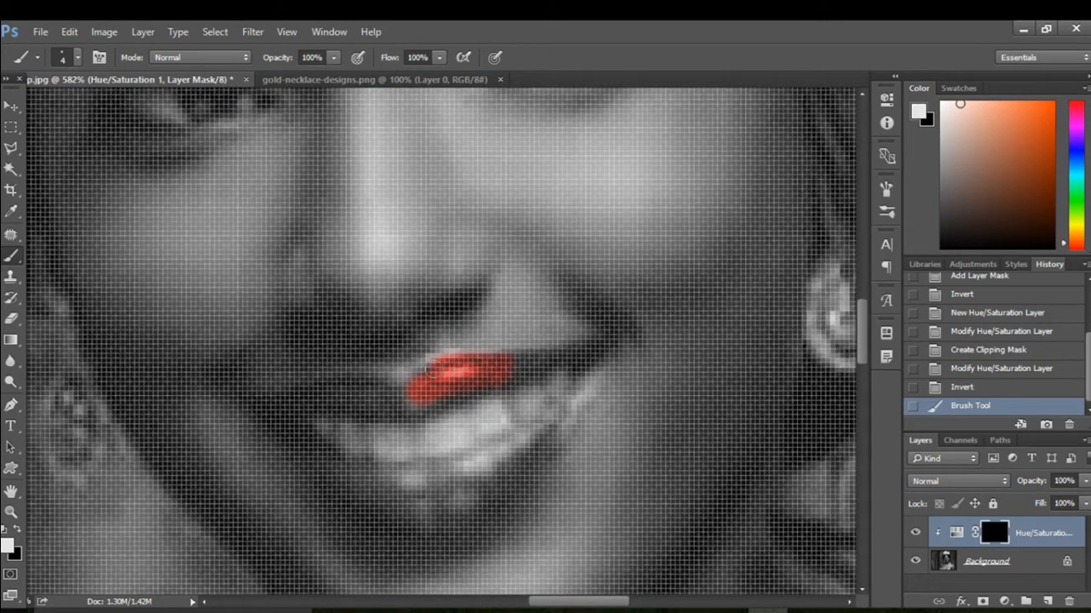
mouse_move(413, 377)
left_mouse_down()
mouse_move(280, 406)
mouse_move(350, 391)
mouse_move(418, 396)
mouse_move(338, 403)
mouse_move(402, 407)
mouse_move(341, 409)
mouse_move(381, 412)
mouse_move(277, 415)
mouse_move(430, 409)
mouse_move(592, 356)
left_mouse_up()
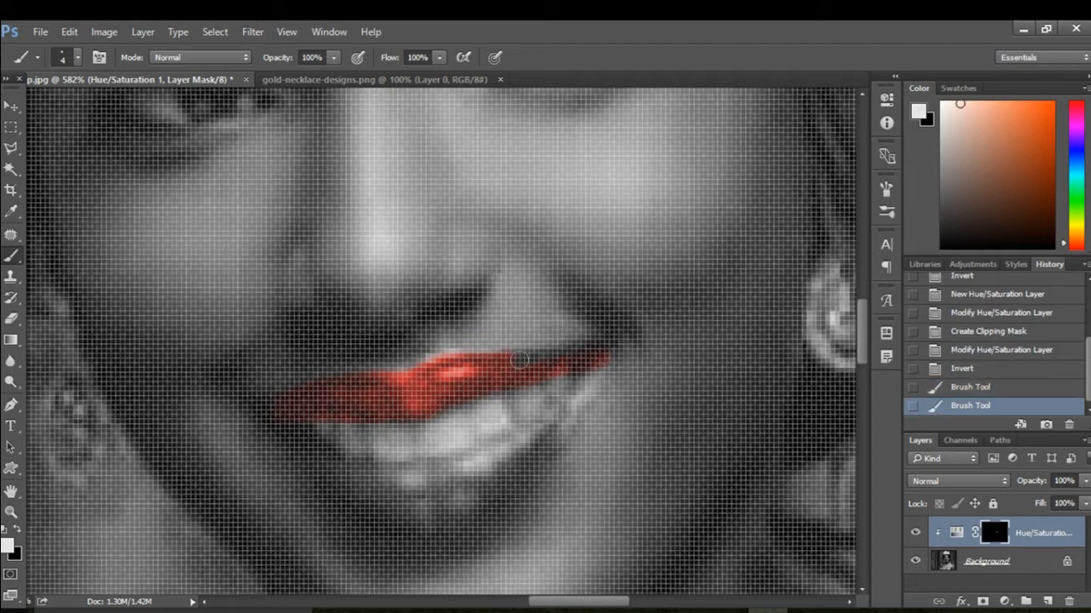
left_click_drag(520, 360, 611, 343)
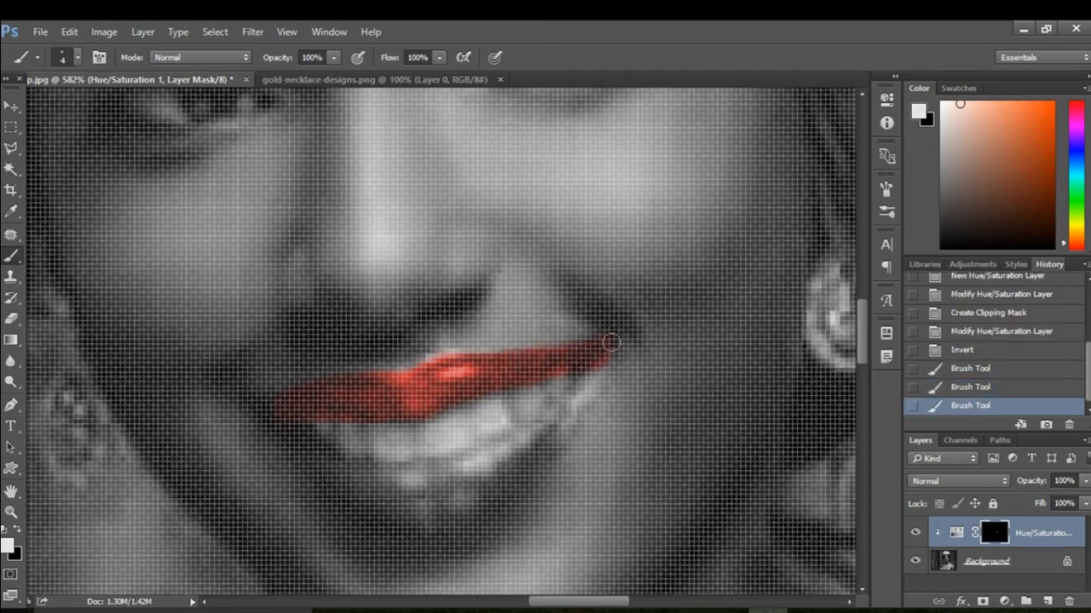
- Brush the red along the lower lip from corner to corner on the mask with a small brush
scroll(605, 350, "down", 2)
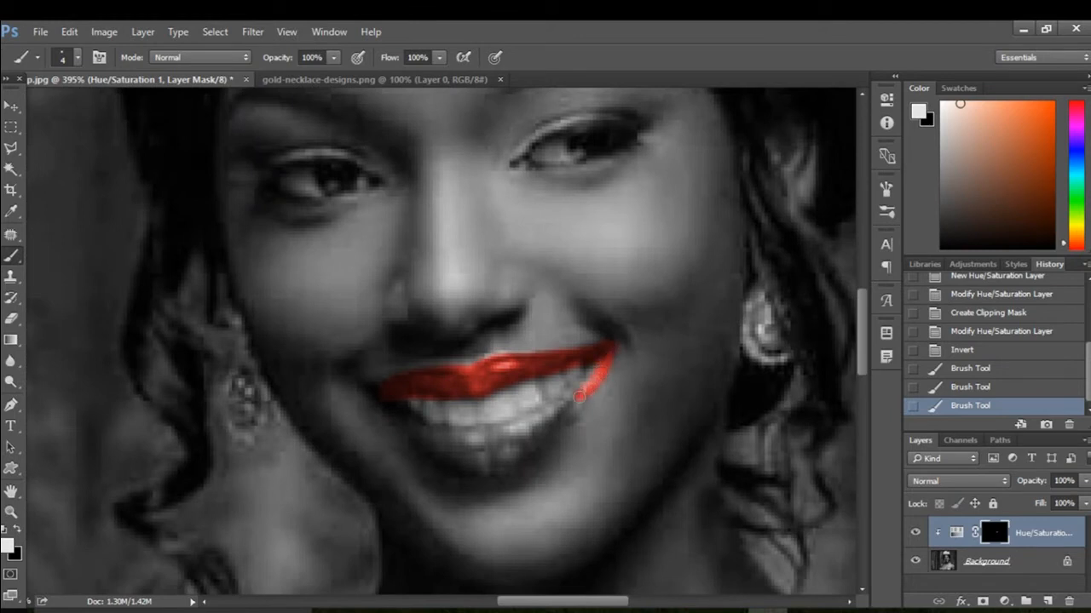
mouse_move(551, 423)
left_mouse_down()
mouse_move(491, 453)
mouse_move(449, 452)
left_mouse_up()
mouse_move(400, 423)
left_mouse_down()
mouse_move(364, 386)
mouse_move(391, 388)
left_mouse_up()
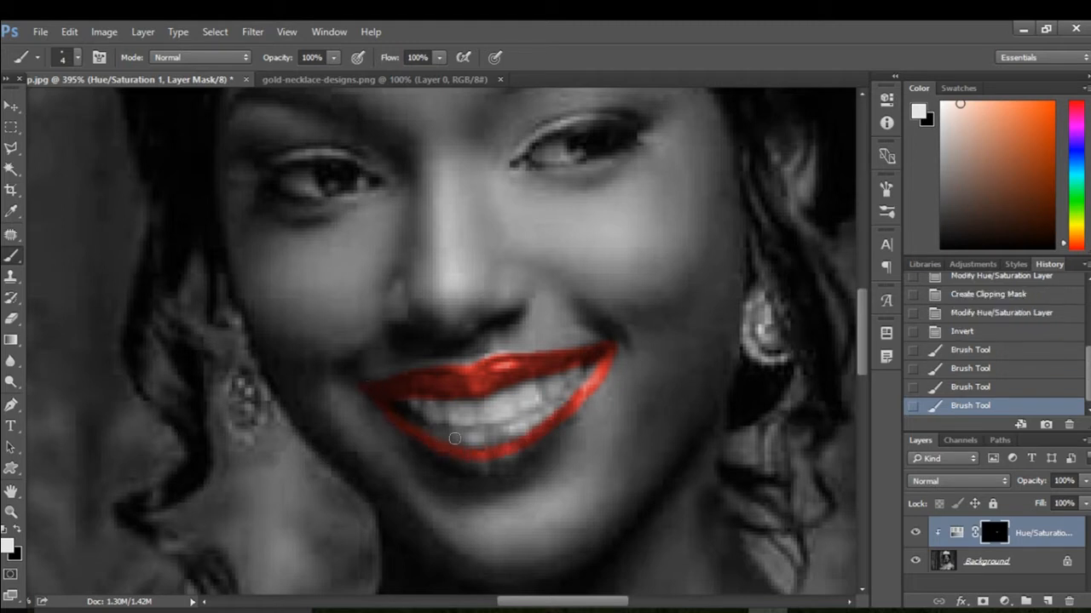
scroll(464, 442, "up", 1)
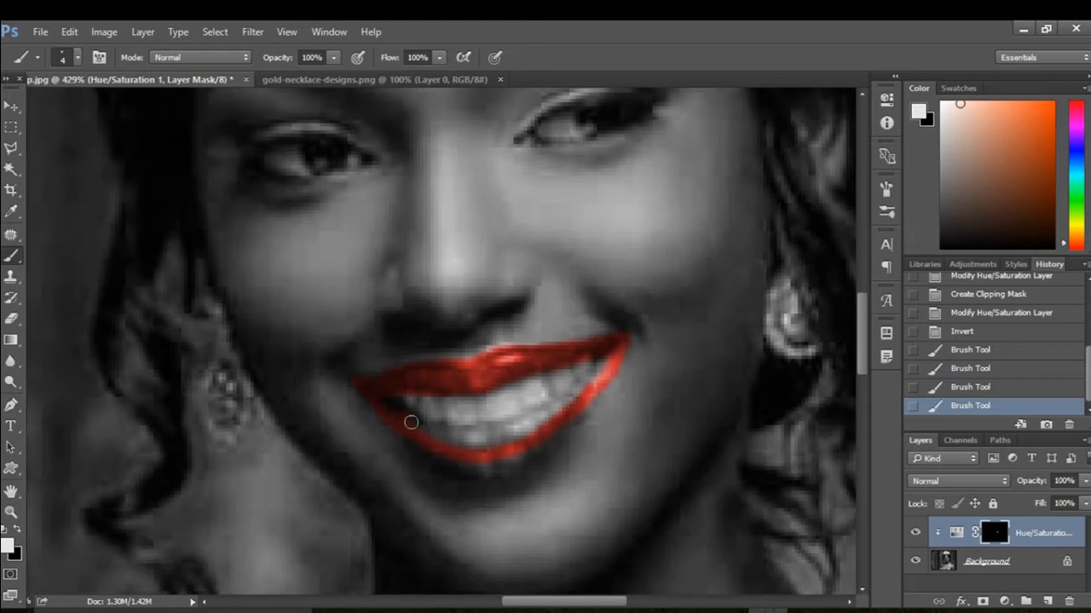
mouse_move(411, 421)
left_mouse_down()
mouse_move(495, 440)
mouse_move(577, 406)
left_mouse_up()
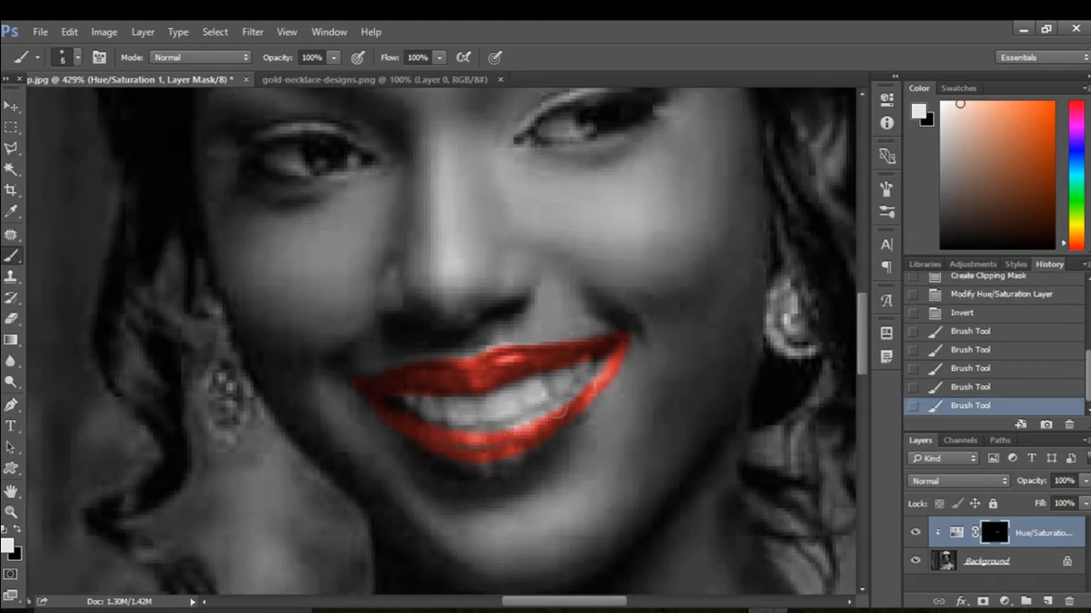
- Fill the body of the lower lip with red on the mask using an 8 px brush
key("bracketright")
key("bracketright")
key("bracketright")
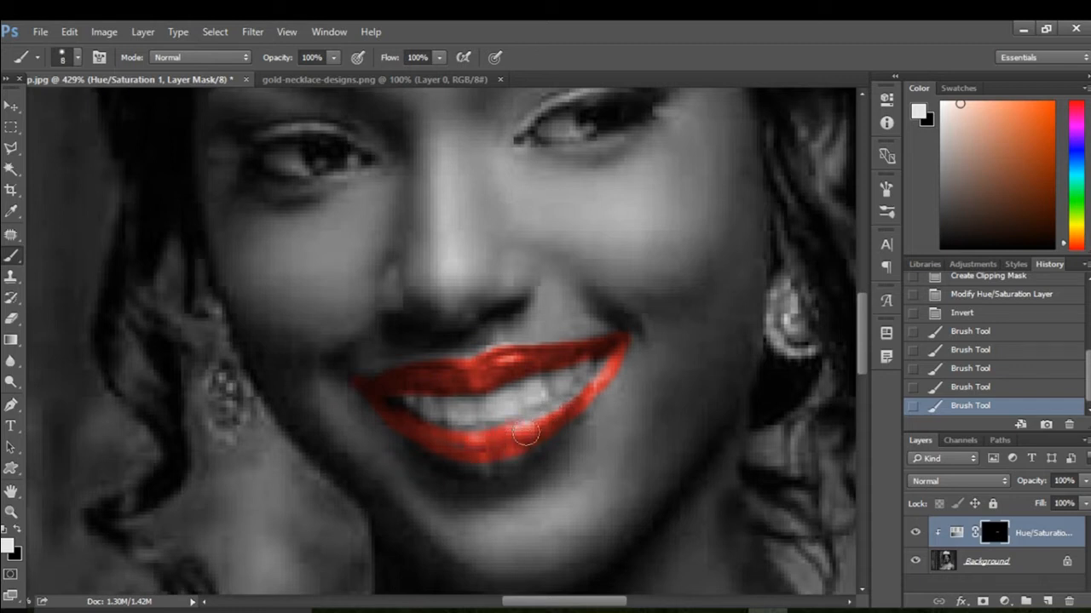
mouse_move(525, 434)
left_mouse_down()
mouse_move(570, 412)
mouse_move(505, 454)
mouse_move(531, 443)
mouse_move(472, 462)
mouse_move(496, 460)
mouse_move(509, 451)
mouse_move(474, 459)
mouse_move(425, 438)
left_mouse_up()
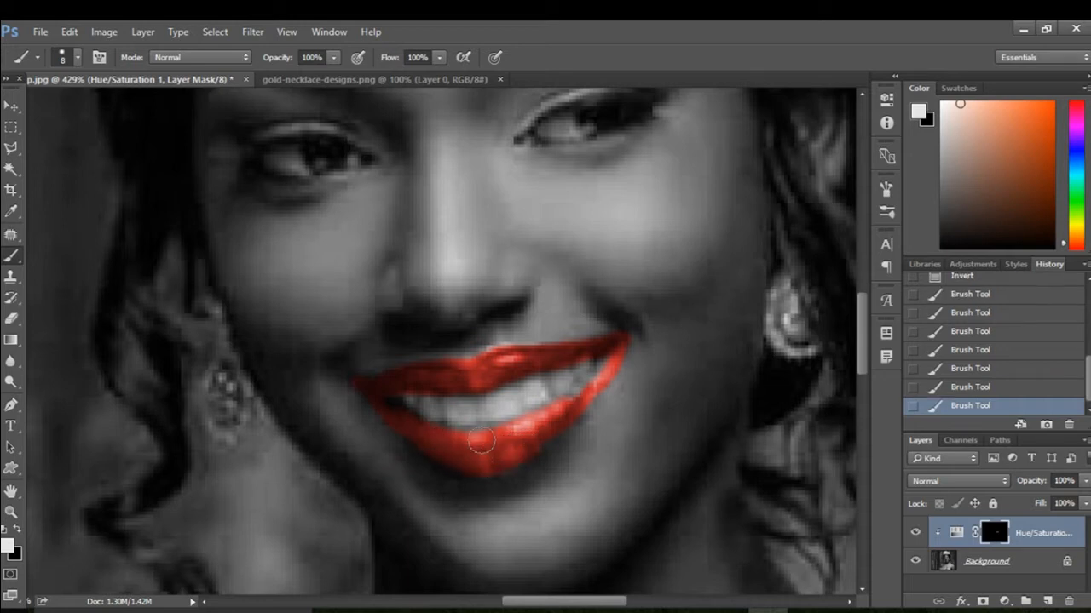
mouse_move(542, 433)
left_mouse_down()
mouse_move(517, 437)
mouse_move(597, 393)
left_mouse_up()
- Touch up the red at the mouth corners and along the lower lip's edge, refining with a 2 px brush
scroll(485, 444, "up", 1)
scroll(480, 448, "down", 2)
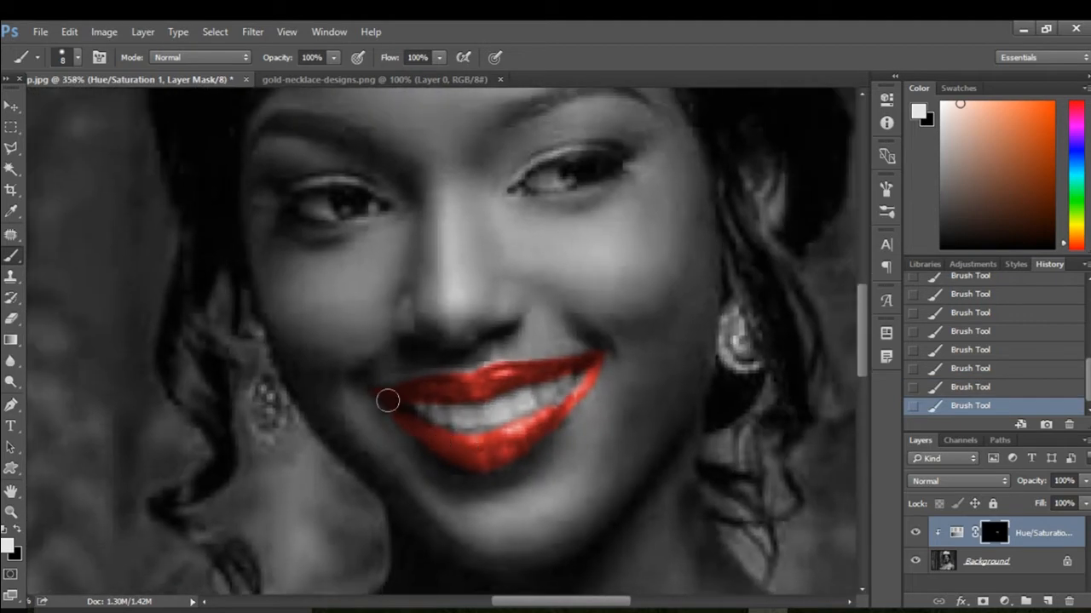
left_click_drag(394, 397, 406, 395)
mouse_move(559, 376)
left_mouse_down()
mouse_move(571, 376)
mouse_move(575, 402)
left_mouse_up()
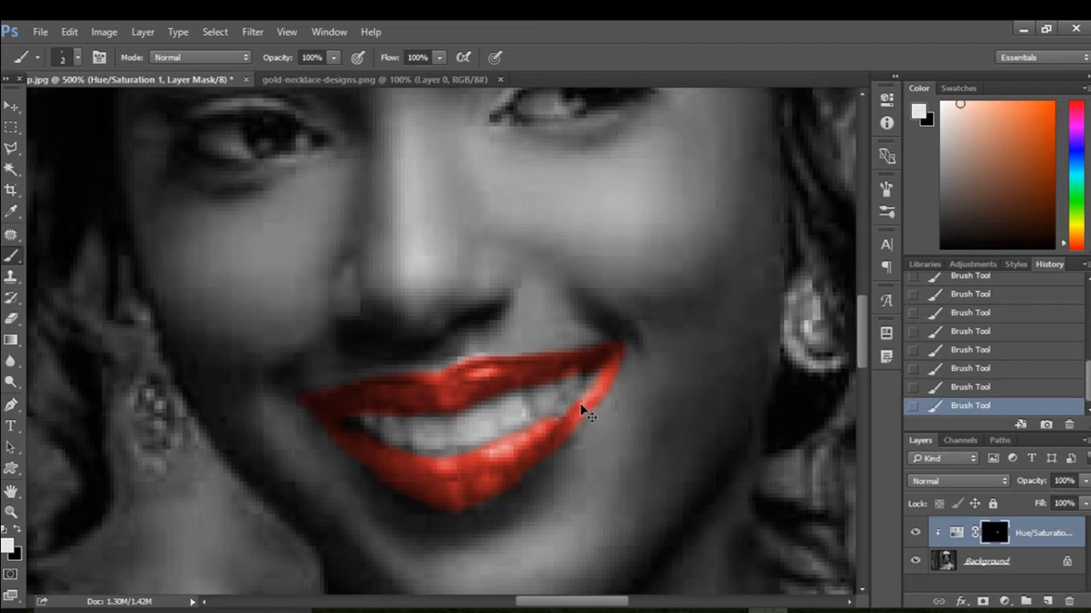
left_click_drag(581, 408, 596, 402)
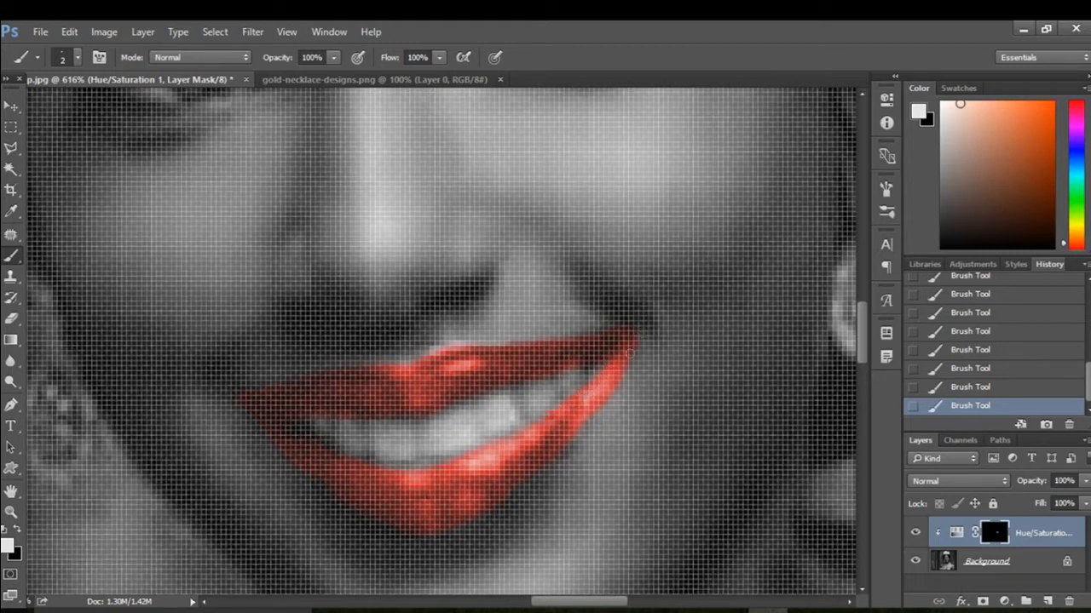
left_click_drag(629, 352, 626, 368)
left_click_drag(584, 402, 503, 435)
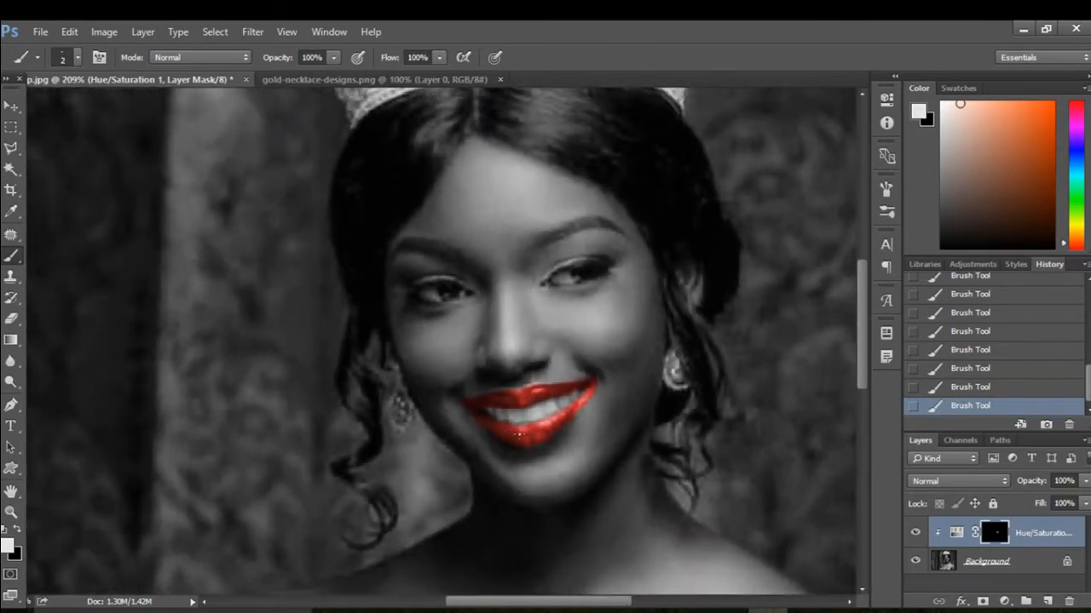
- Add a second Hue/Saturation adjustment layer directly above the Background layer and enable Colorize
left_click(11, 106)
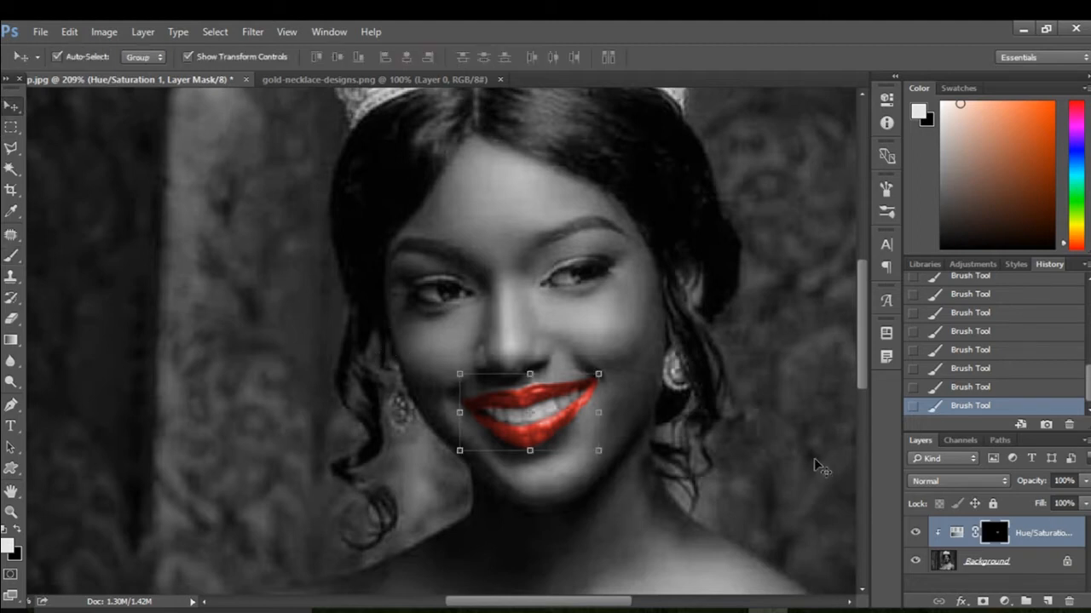
left_click(986, 562)
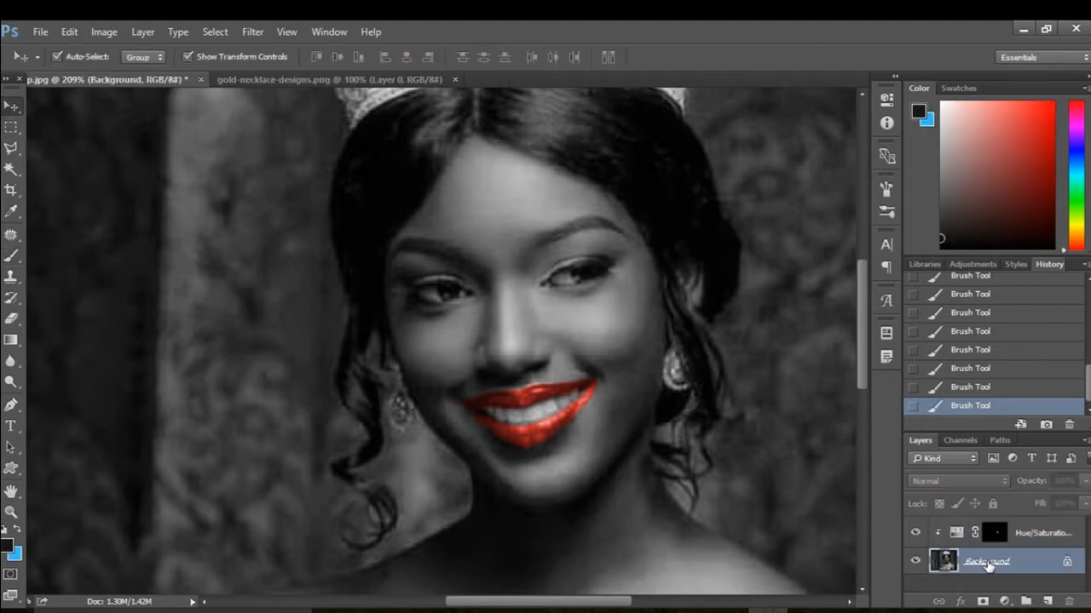
left_click(1006, 601)
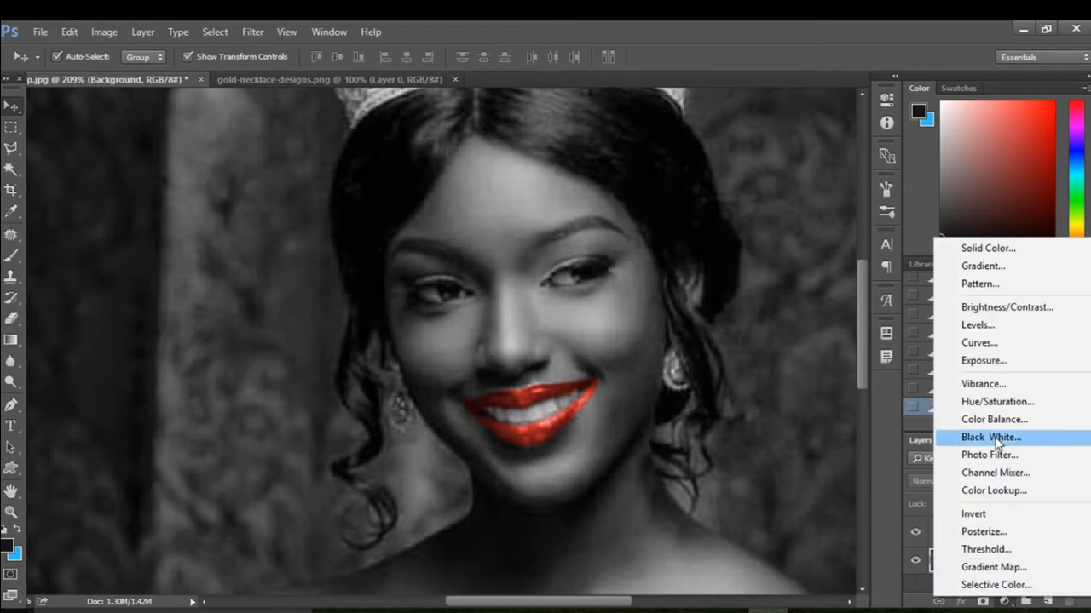
left_click(1011, 406)
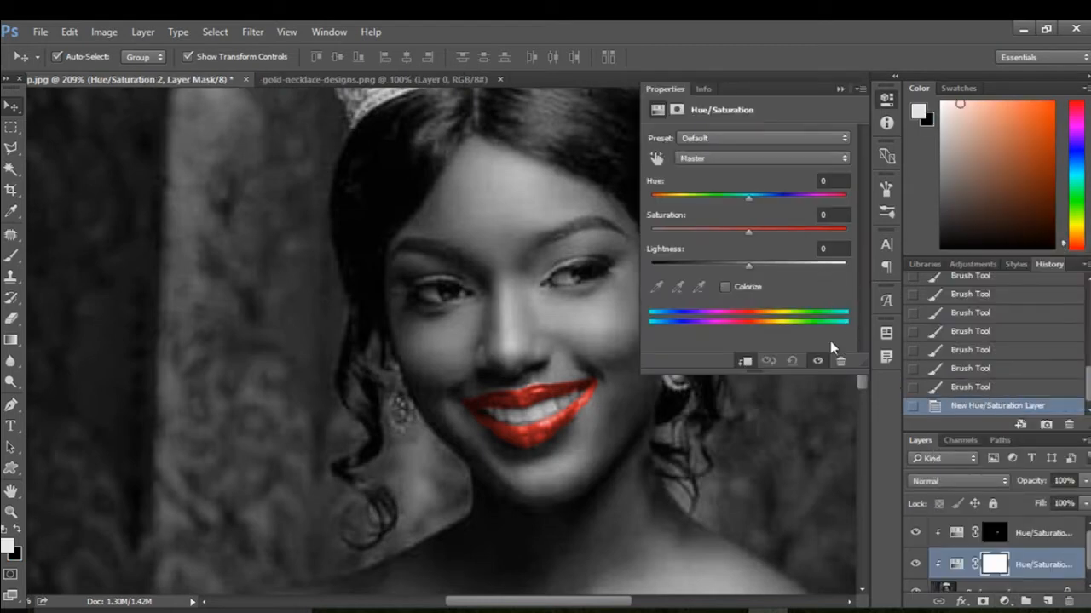
left_click(725, 288)
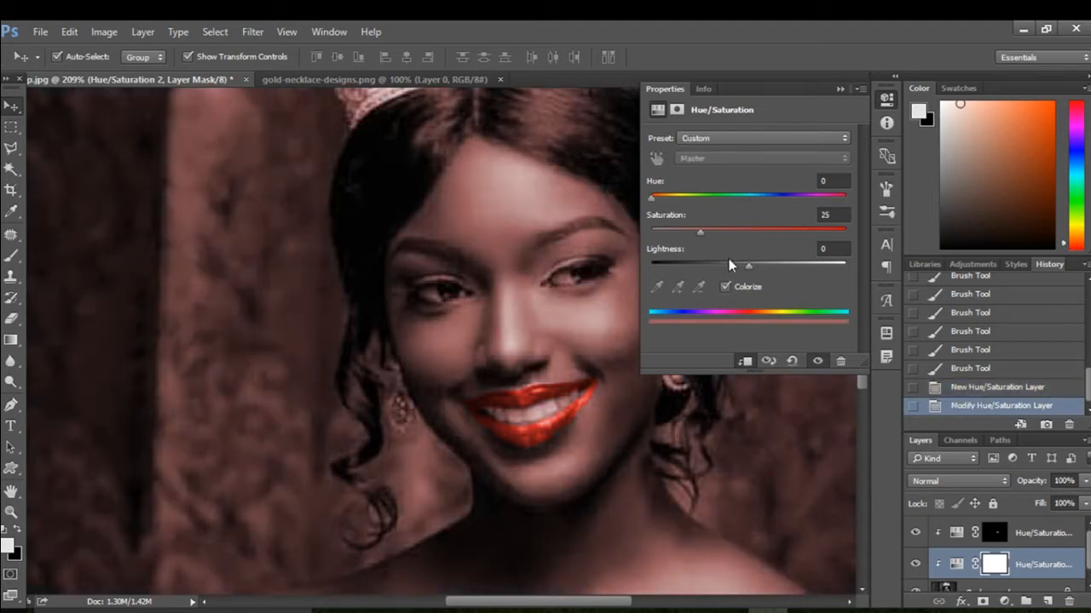
- Set the second Hue/Saturation layer's Hue to 31, Saturation to 41 and Lightness to +1 for a golden-brown skin tone
left_click_drag(666, 194, 663, 194)
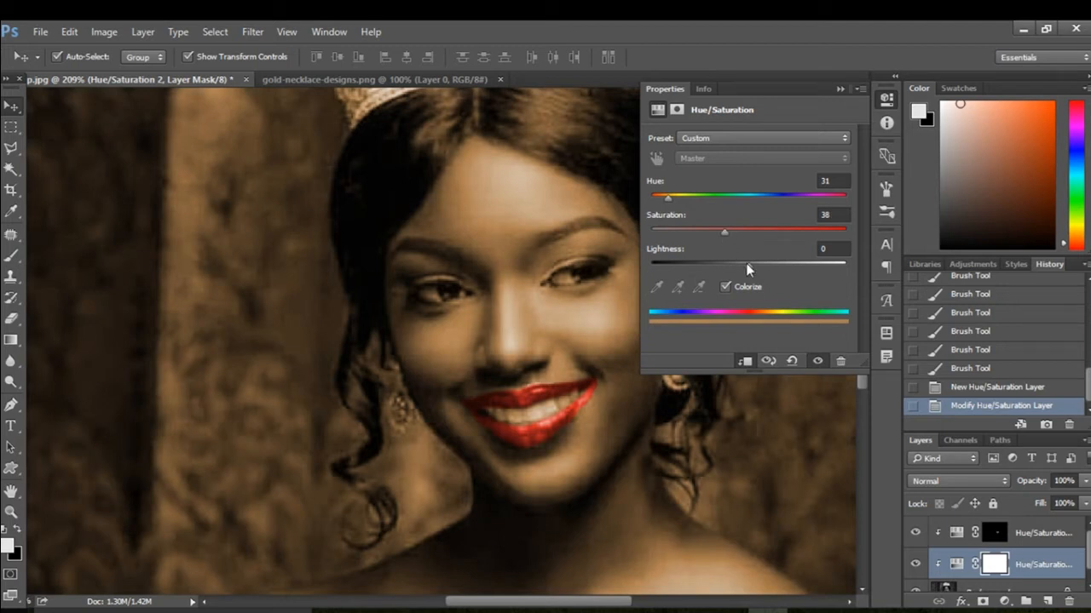
left_click_drag(746, 269, 751, 269)
left_click_drag(729, 232, 755, 268)
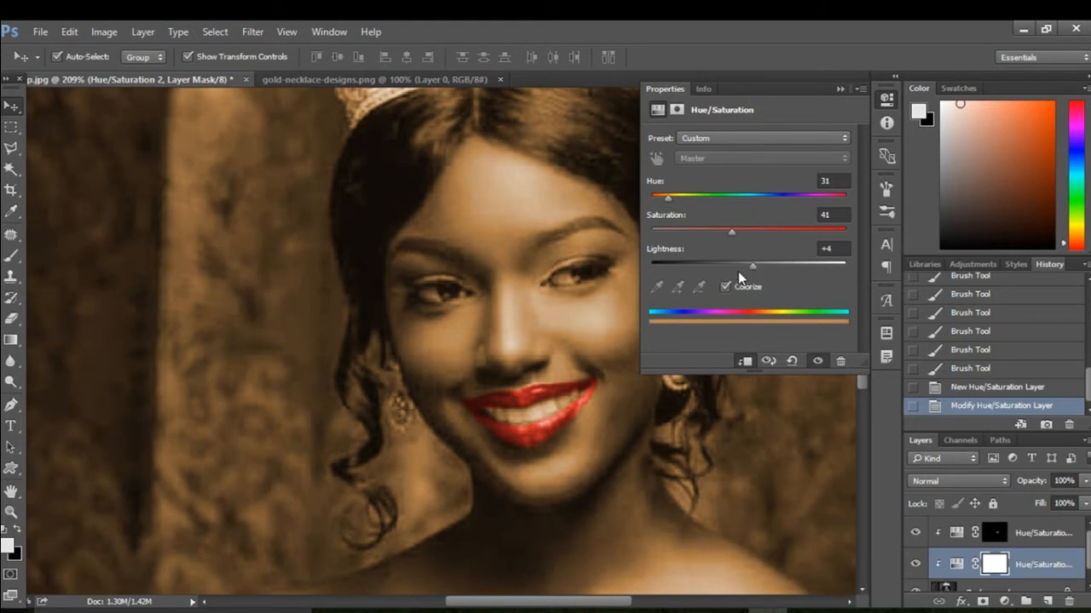
left_click_drag(752, 265, 748, 266)
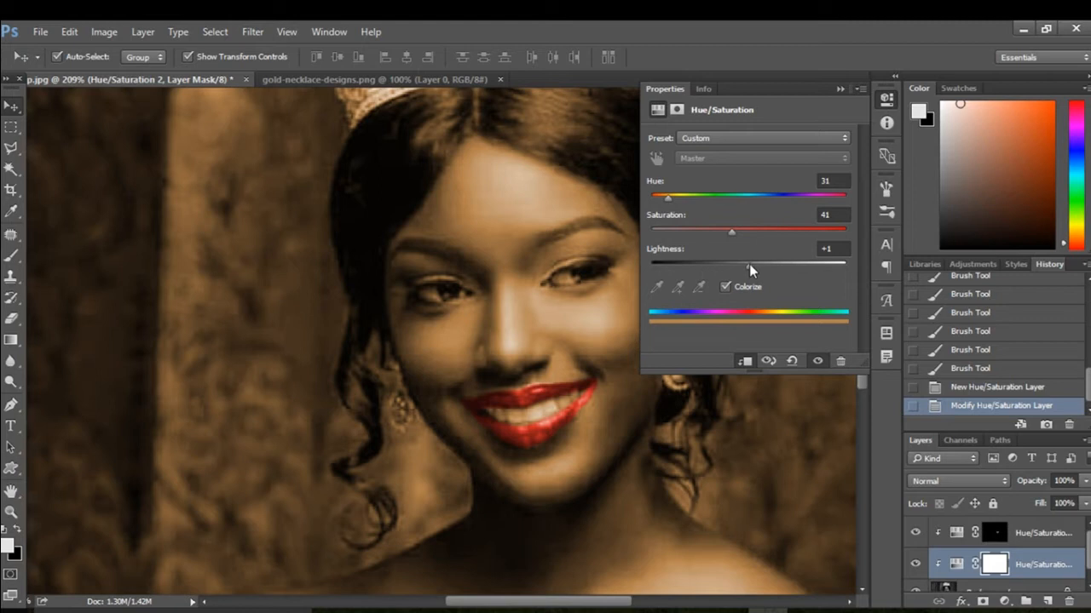
left_click(838, 88)
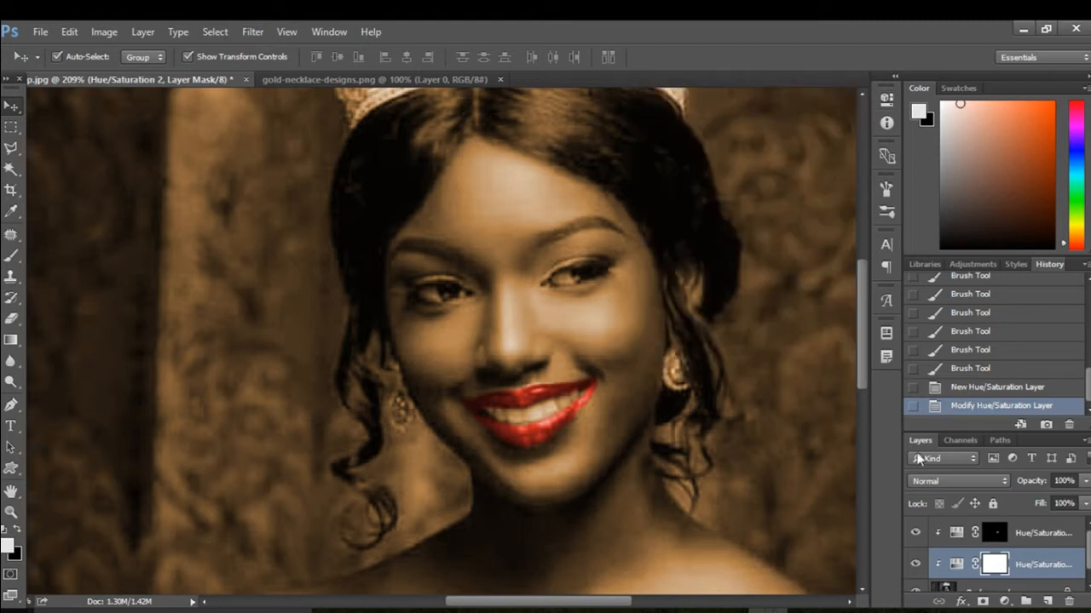
- Invert the second Hue/Saturation layer's mask to black to hide the skin tint
left_click(95, 32)
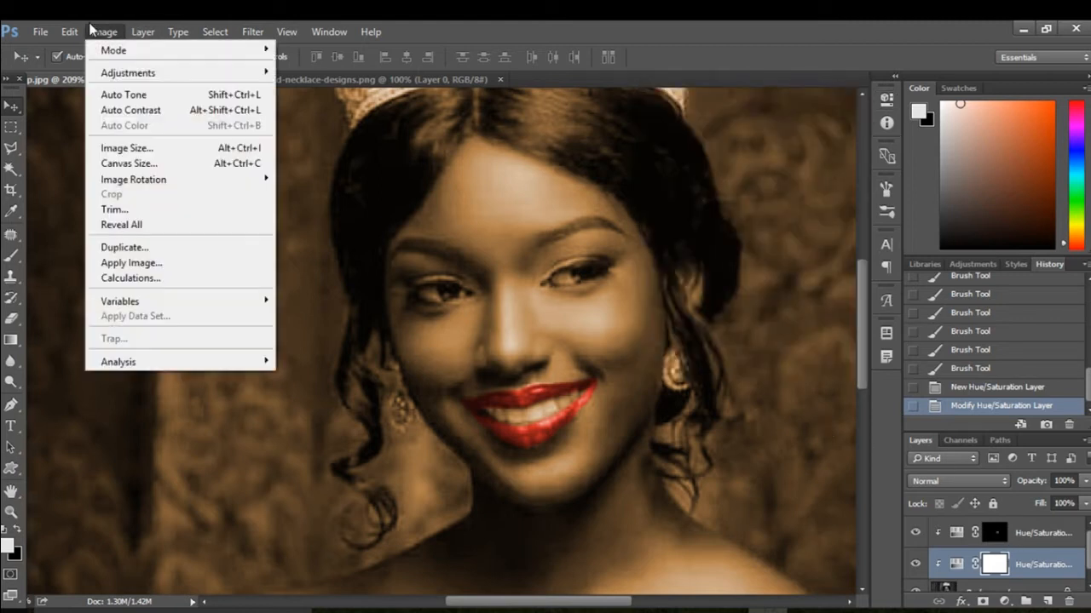
mouse_move(220, 81)
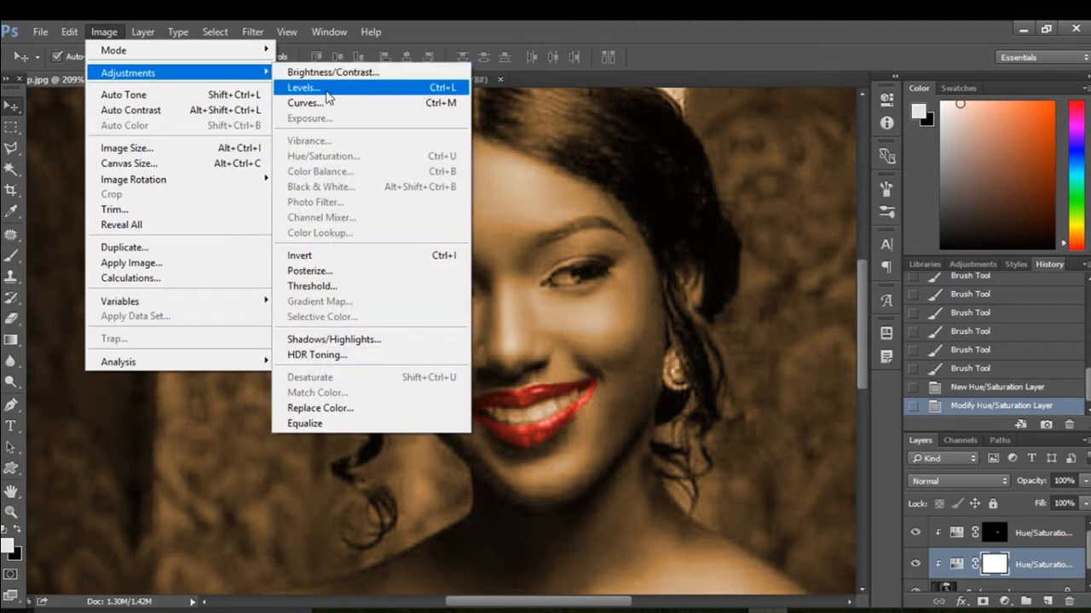
left_click(348, 255)
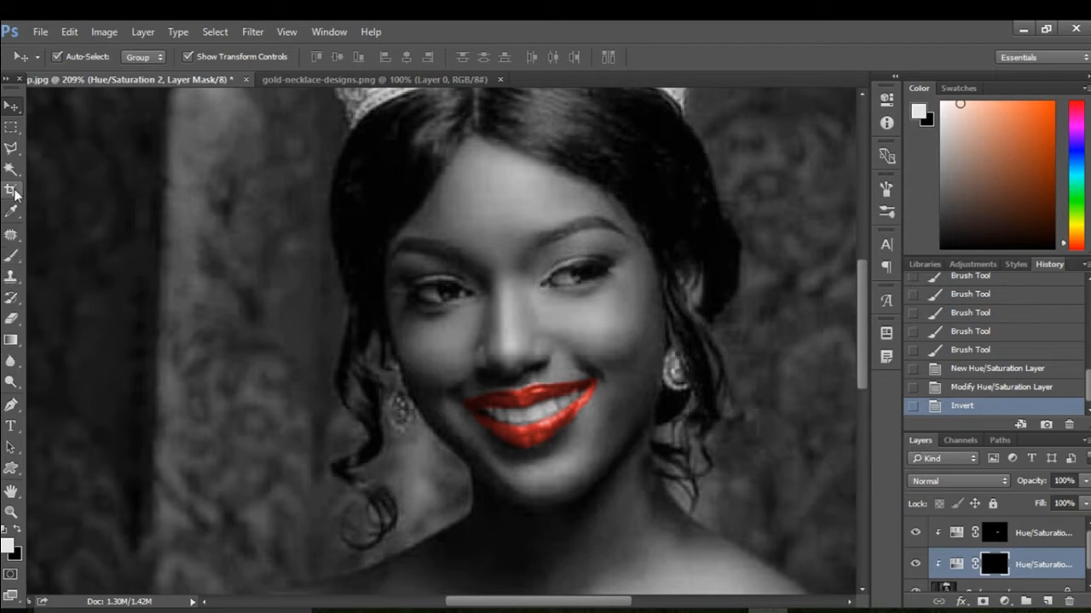
- Paint the skin tone onto the middle of the forehead on the mask with a 46 px brush
left_click(11, 254)
left_click(78, 57)
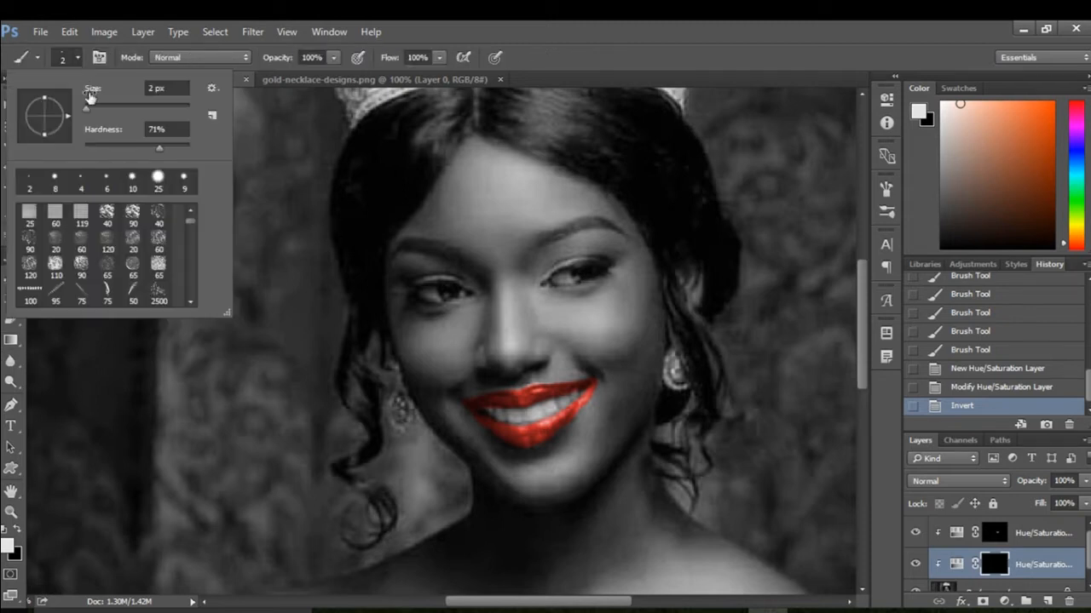
left_click_drag(86, 109, 118, 108)
key("bracketleft")
key("bracketleft")
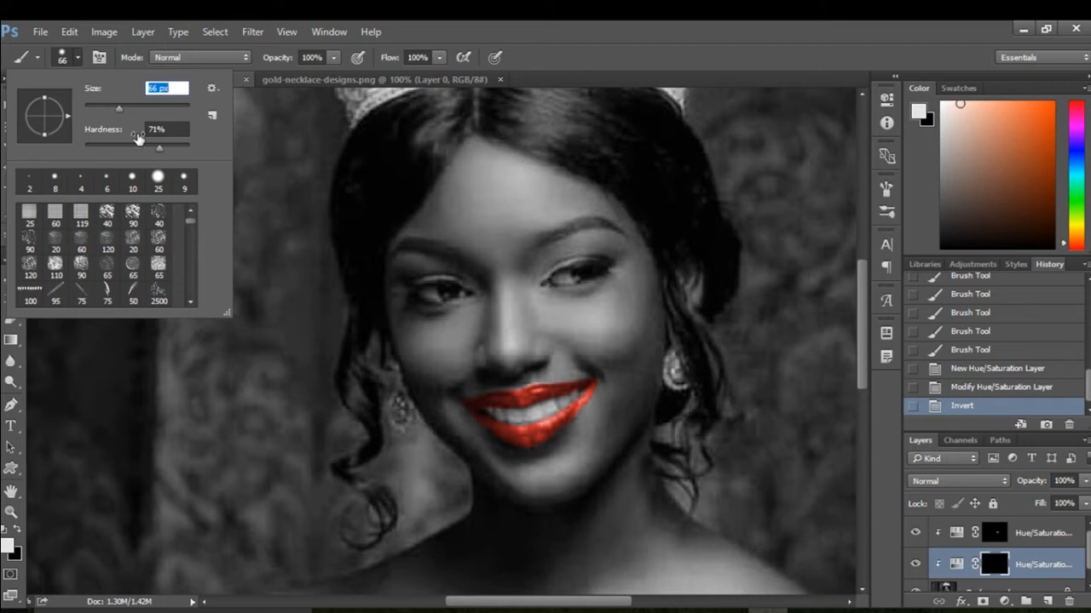
mouse_move(498, 185)
left_mouse_down()
mouse_move(463, 201)
mouse_move(489, 189)
left_mouse_up()
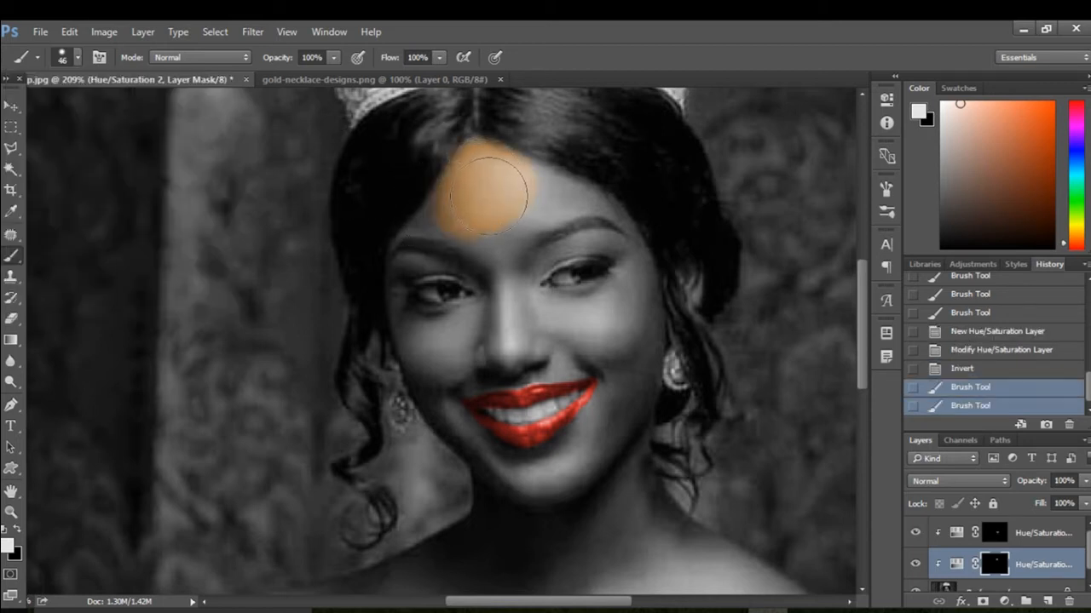
- Soften the brush, reduce it to 34 px, and paint the skin tone over the rest of the forehead down to the brows
left_click(78, 57)
left_click_drag(107, 143, 101, 147)
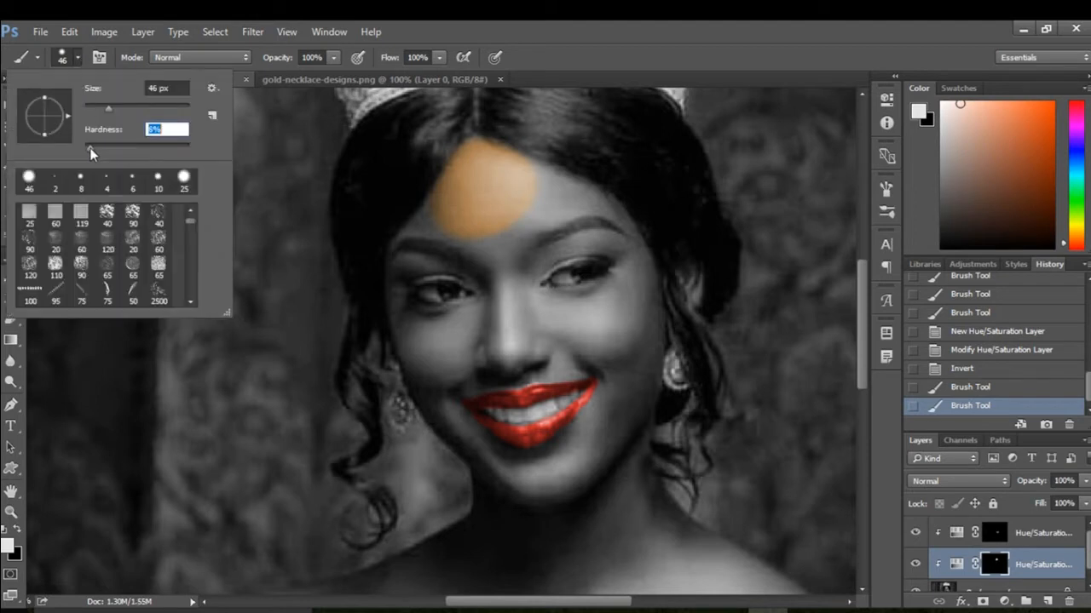
left_click_drag(108, 110, 101, 111)
left_click(494, 191)
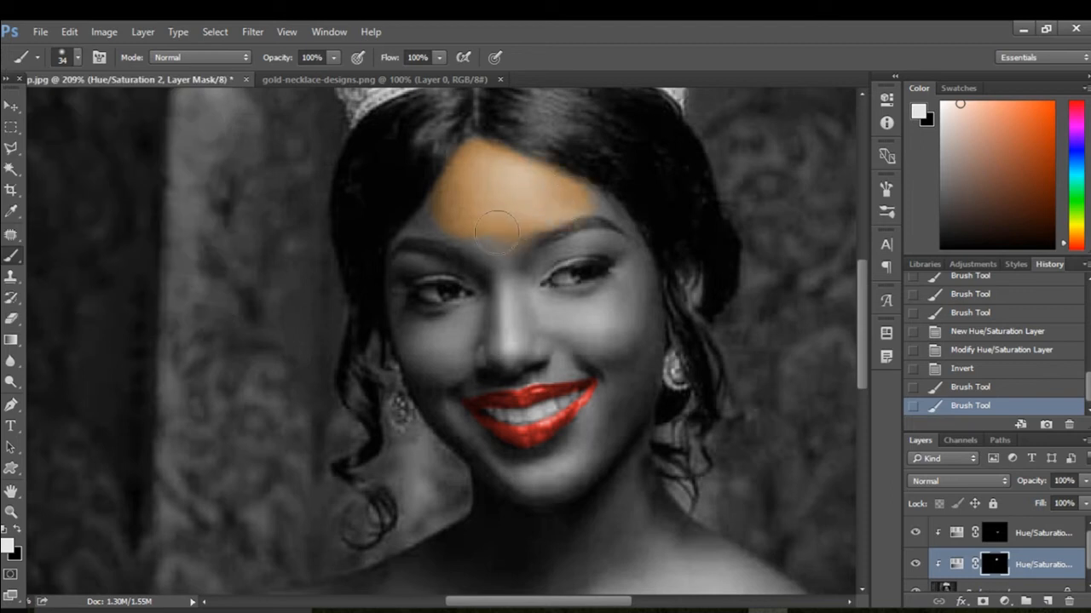
mouse_move(496, 230)
left_mouse_down()
mouse_move(429, 214)
mouse_move(421, 223)
left_mouse_up()
left_click_drag(441, 198, 419, 224)
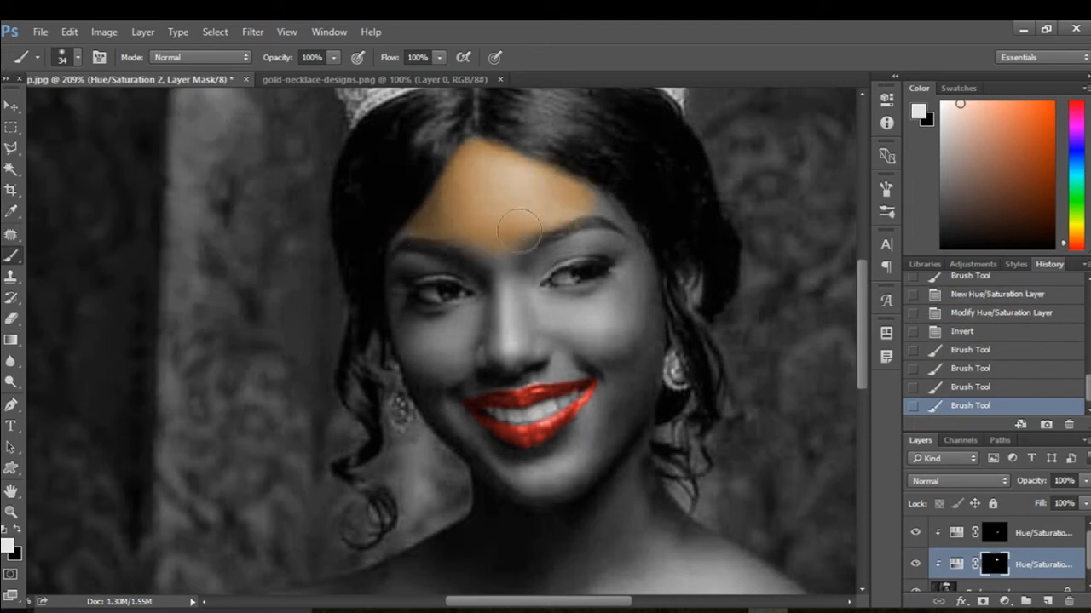
- Paint the skin tone around the eyes and over the nose and both cheeks on the mask
scroll(518, 228, "up", 3)
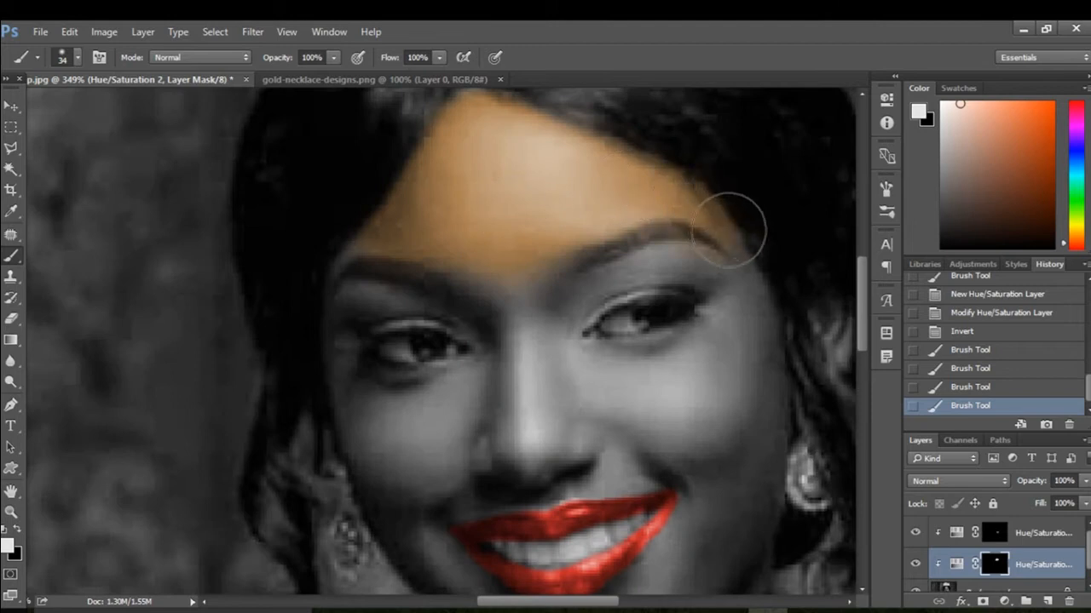
mouse_move(728, 230)
left_mouse_down()
mouse_move(762, 390)
mouse_move(751, 375)
mouse_move(721, 412)
mouse_move(727, 345)
mouse_move(697, 368)
mouse_move(556, 370)
mouse_move(543, 300)
mouse_move(595, 266)
mouse_move(687, 256)
mouse_move(726, 261)
left_mouse_up()
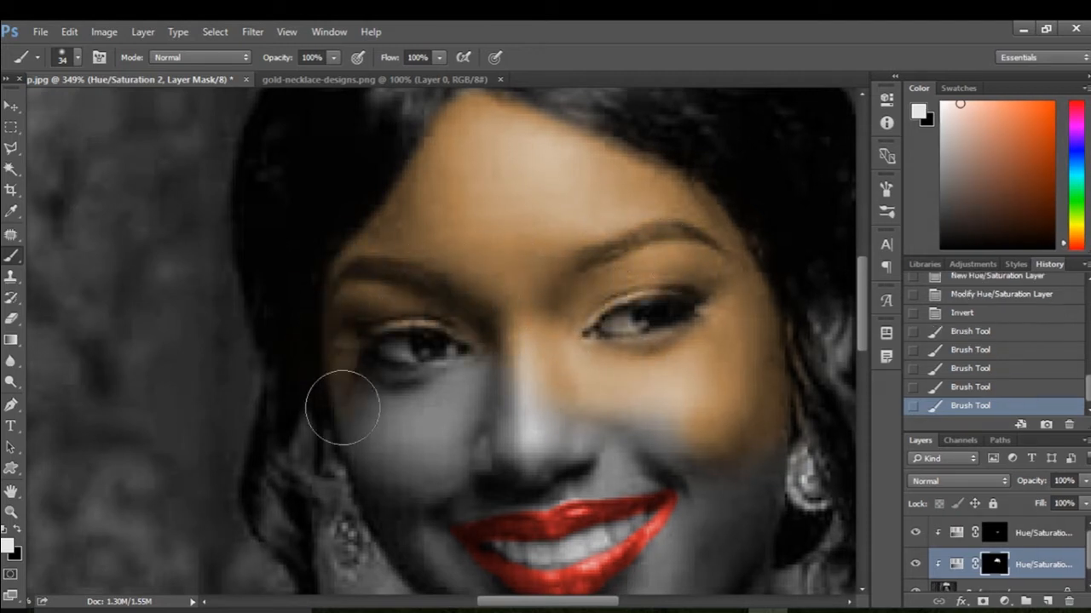
mouse_move(343, 407)
left_mouse_down()
mouse_move(476, 405)
mouse_move(387, 411)
mouse_move(507, 362)
mouse_move(595, 395)
mouse_move(457, 463)
left_mouse_up()
- Paint the skin tone over the lower cheeks, the jaw and the chin around the lips
scroll(451, 469, "down", 3)
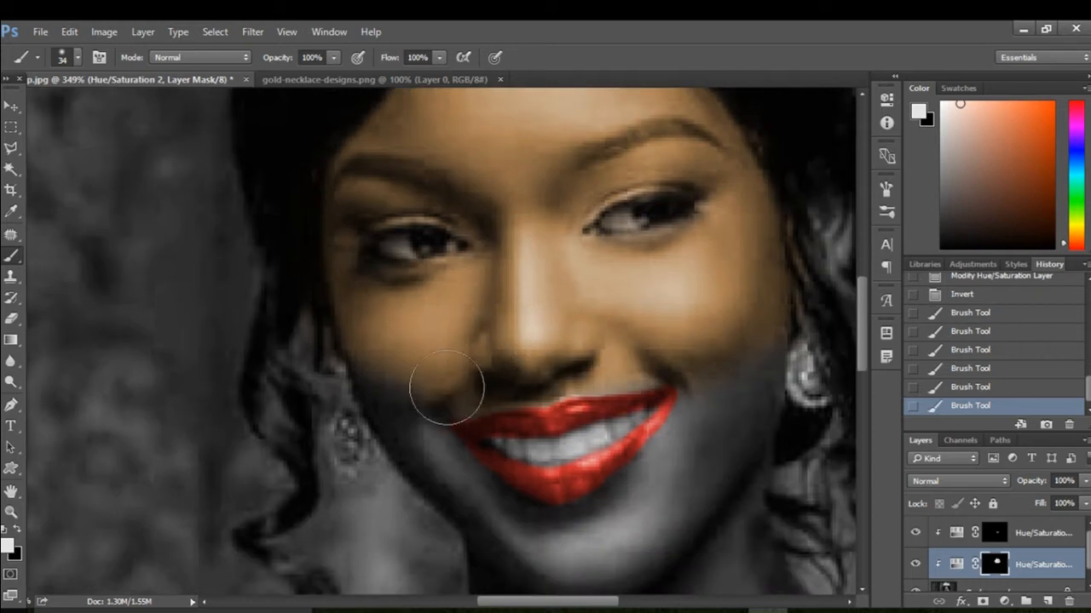
mouse_move(762, 312)
left_mouse_down()
mouse_move(714, 390)
mouse_move(694, 460)
left_mouse_up()
scroll(699, 409, "down", 3)
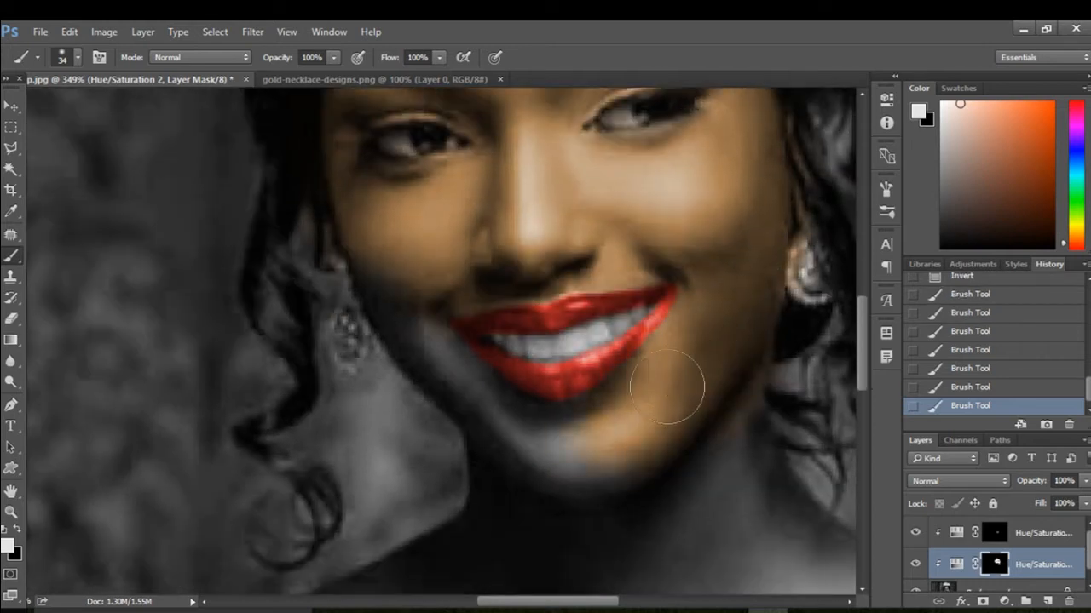
mouse_move(668, 388)
left_mouse_down()
mouse_move(616, 476)
mouse_move(428, 360)
mouse_move(378, 239)
mouse_move(528, 462)
left_mouse_up()
- Paint the skin tone over the neck, the shoulder on the picture's left and the adjoining upper chest
scroll(528, 465, "down", 5)
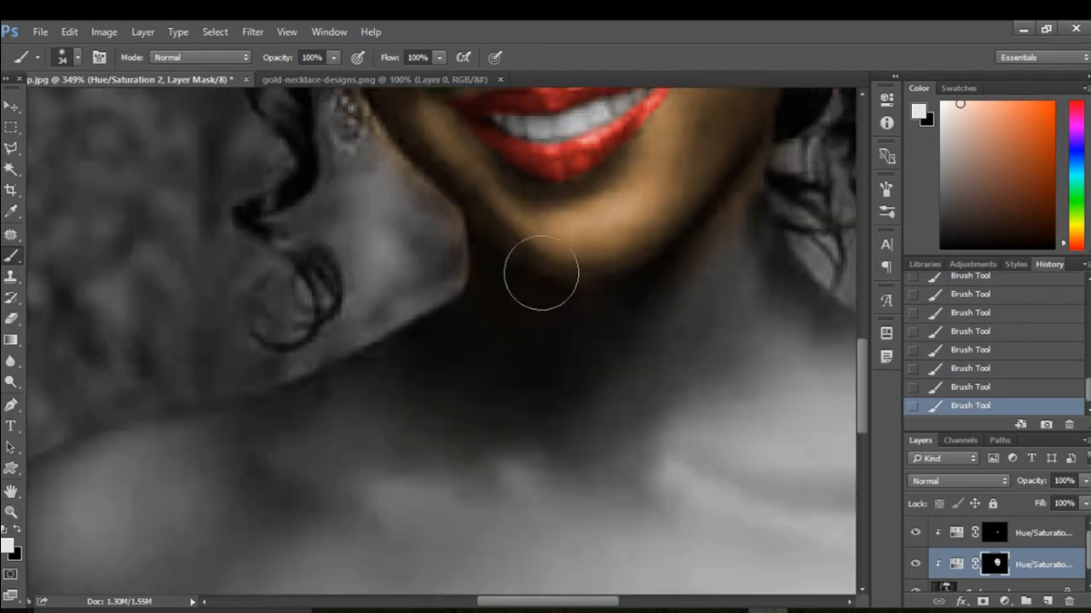
mouse_move(541, 274)
left_mouse_down()
mouse_move(501, 342)
mouse_move(344, 389)
mouse_move(346, 432)
mouse_move(624, 449)
mouse_move(302, 490)
mouse_move(292, 382)
mouse_move(437, 317)
mouse_move(309, 360)
left_mouse_up()
scroll(378, 323, "down", 4)
mouse_move(377, 323)
left_mouse_down()
mouse_move(409, 413)
mouse_move(606, 443)
mouse_move(666, 475)
mouse_move(639, 403)
mouse_move(689, 519)
left_mouse_up()
scroll(511, 263, "right", 5)
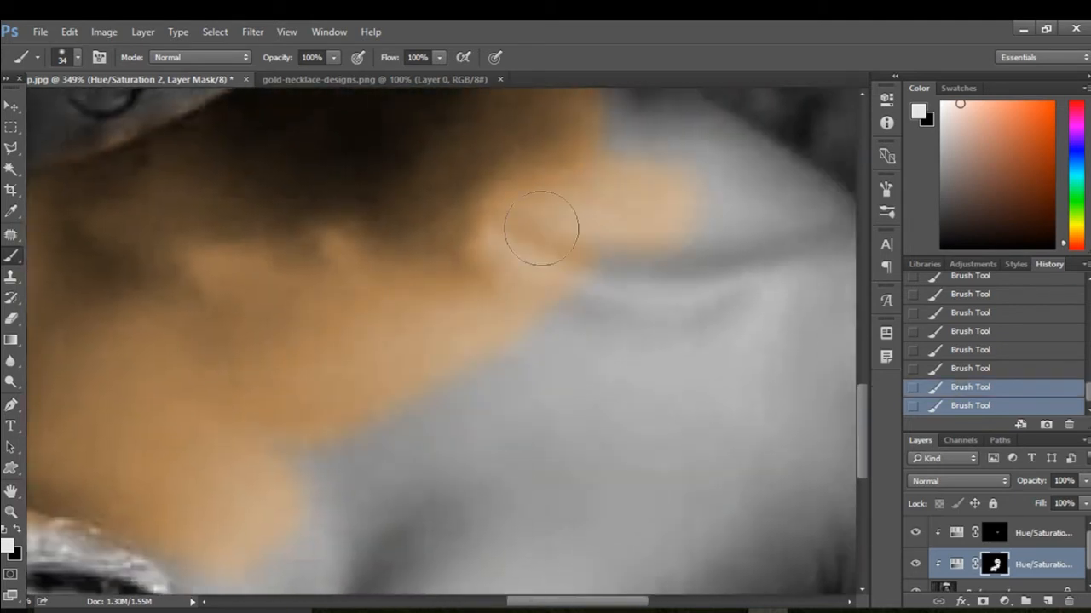
- Paint the skin tone over the collarbone, the shoulder on the picture's right and the chest down to the dress
scroll(541, 227, "down", 3)
mouse_move(455, 202)
left_mouse_down()
mouse_move(740, 438)
mouse_move(645, 382)
left_mouse_up()
scroll(428, 371, "up", 3)
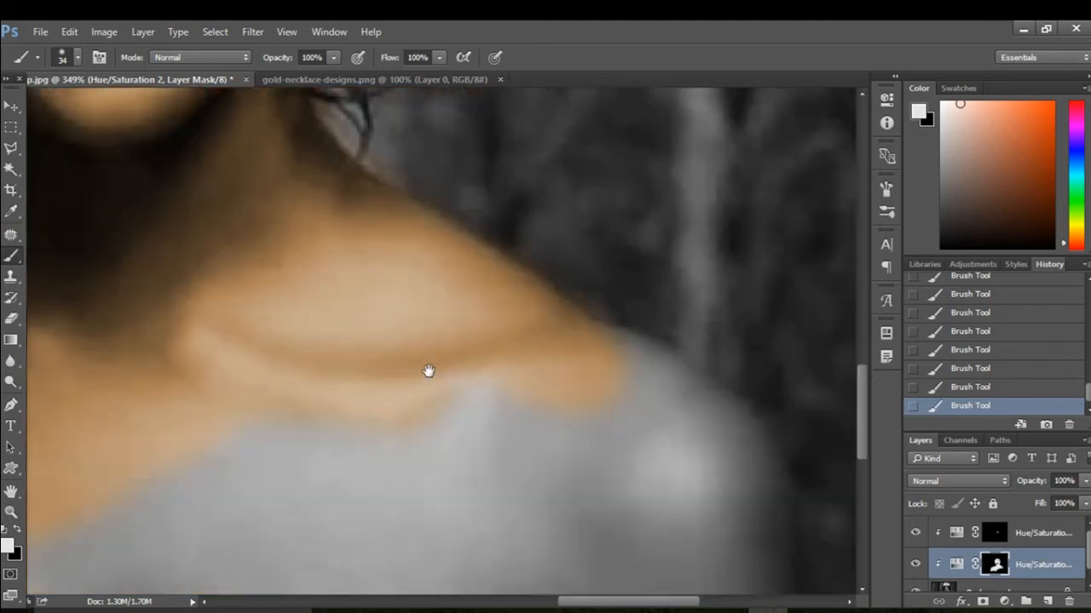
mouse_move(427, 371)
left_mouse_down()
mouse_move(495, 325)
mouse_move(652, 421)
mouse_move(476, 407)
mouse_move(472, 282)
mouse_move(595, 261)
mouse_move(652, 301)
mouse_move(664, 534)
mouse_move(572, 394)
mouse_move(280, 202)
mouse_move(131, 145)
mouse_move(467, 332)
mouse_move(518, 421)
left_mouse_up()
left_click_drag(315, 341, 598, 392)
mouse_move(256, 336)
left_mouse_down()
mouse_move(567, 299)
mouse_move(438, 426)
mouse_move(615, 516)
mouse_move(163, 517)
left_mouse_up()
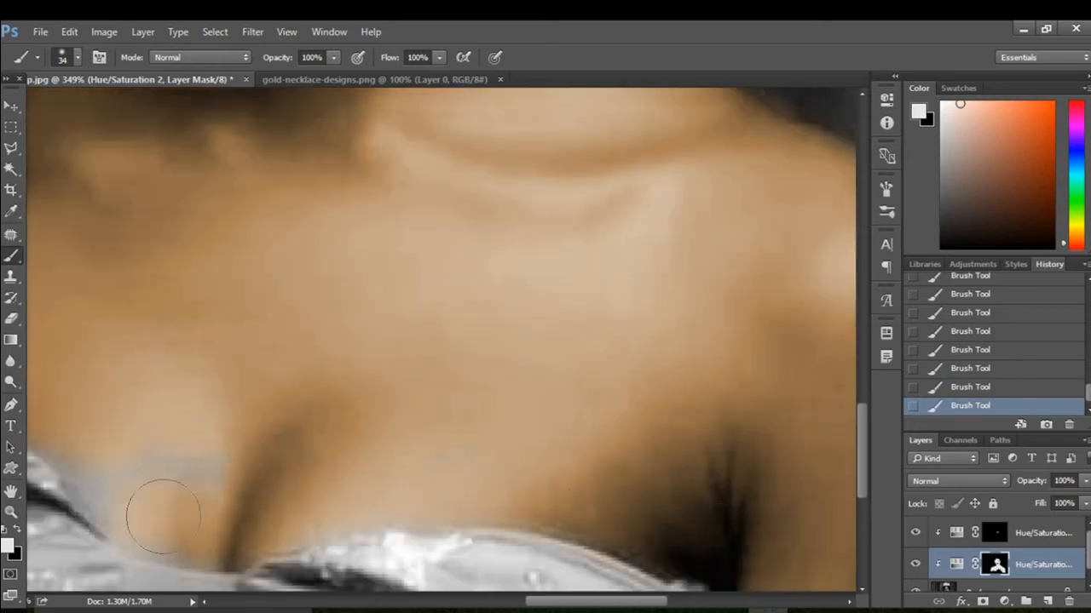
- Reduce the brush to 10 px and paint the skin tone onto the ear on the picture's right
scroll(163, 518, "down", 4)
scroll(731, 451, "down", 3)
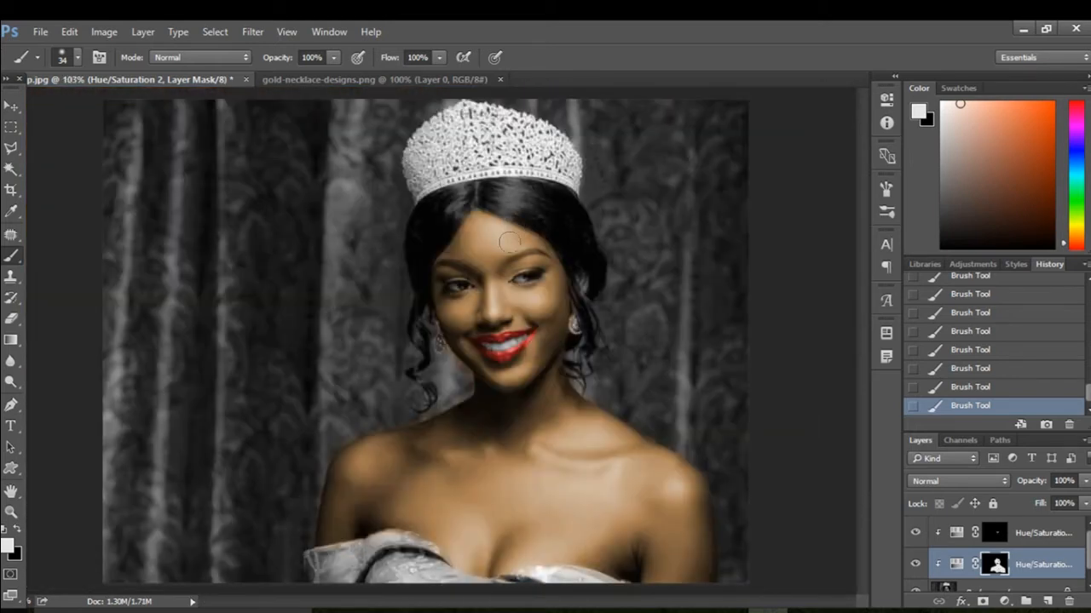
scroll(508, 242, "up", 4)
key("bracketleft")
key("bracketleft")
key("bracketleft")
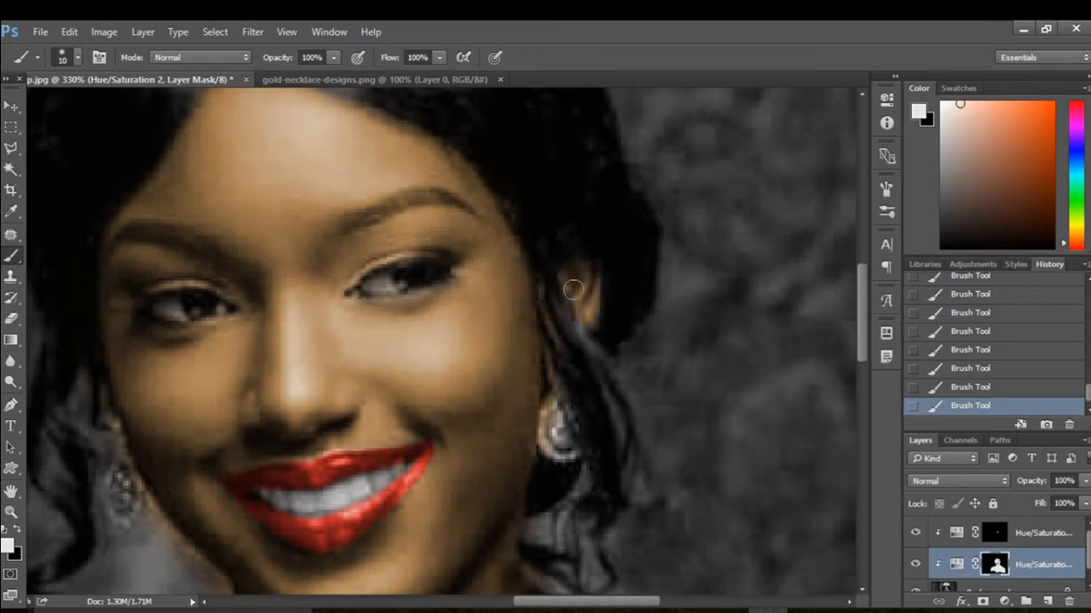
- Switch to black and mask out the tint spill along the jaw, neck, shoulder and arm on the picture's left
scroll(580, 339, "down", 4)
left_click(18, 530)
scroll(332, 485, "up", 4)
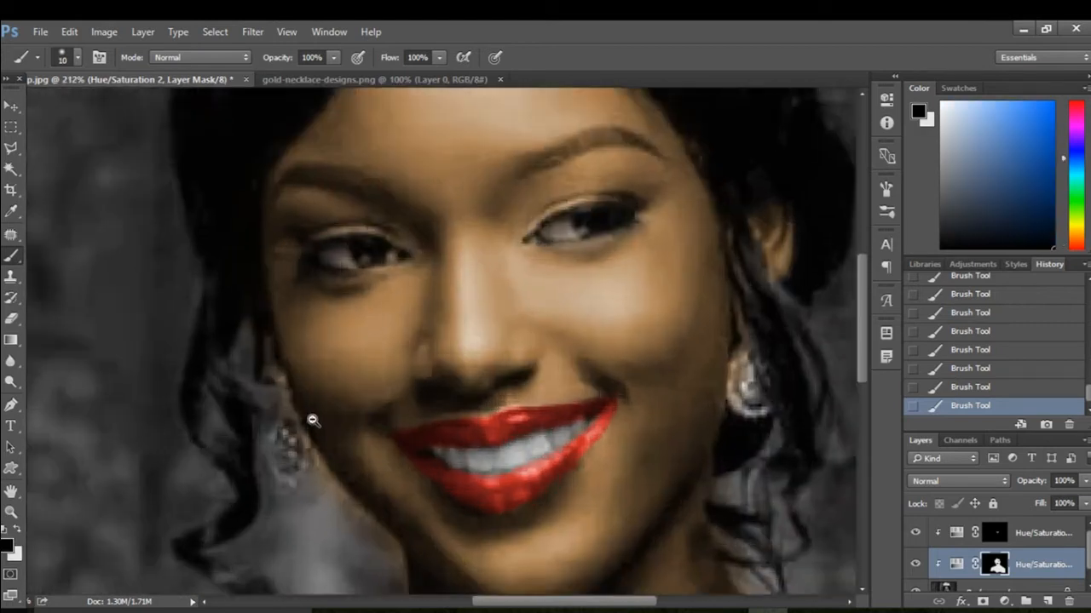
scroll(341, 446, "down", 4)
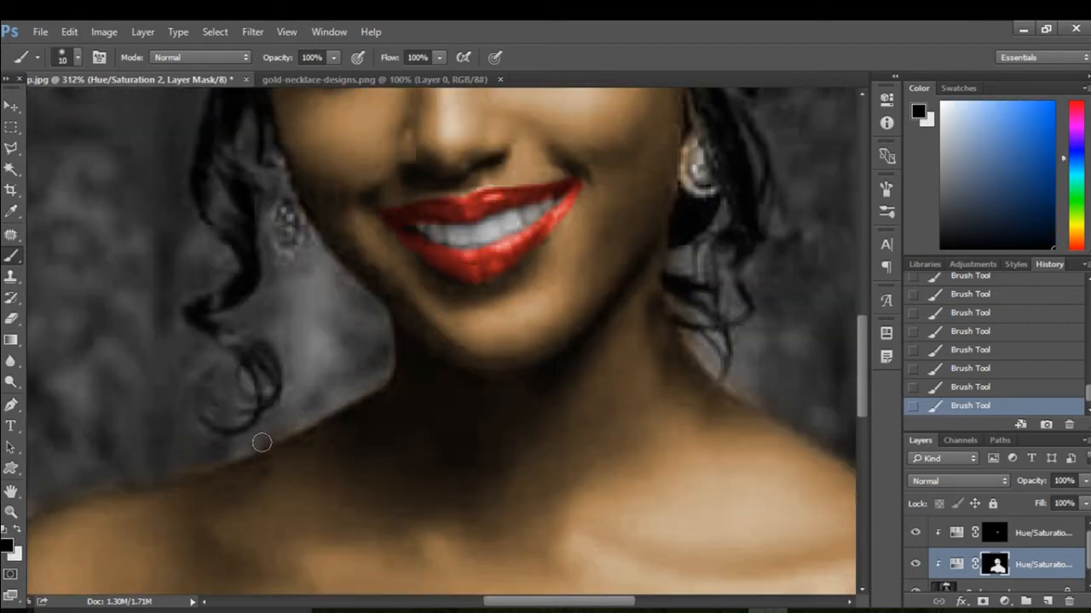
left_click_drag(262, 442, 433, 370)
scroll(202, 303, "down", 4)
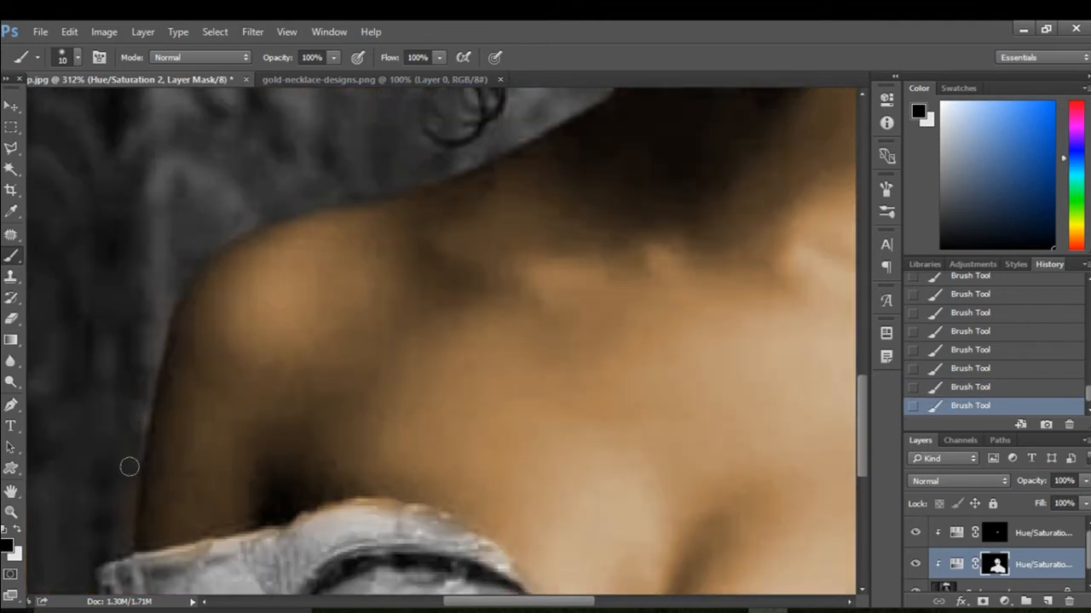
scroll(426, 409, "down", 3)
- Mask out the tint spill beside the neck and along the shoulder and arm on the picture's right
scroll(662, 219, "up", 4)
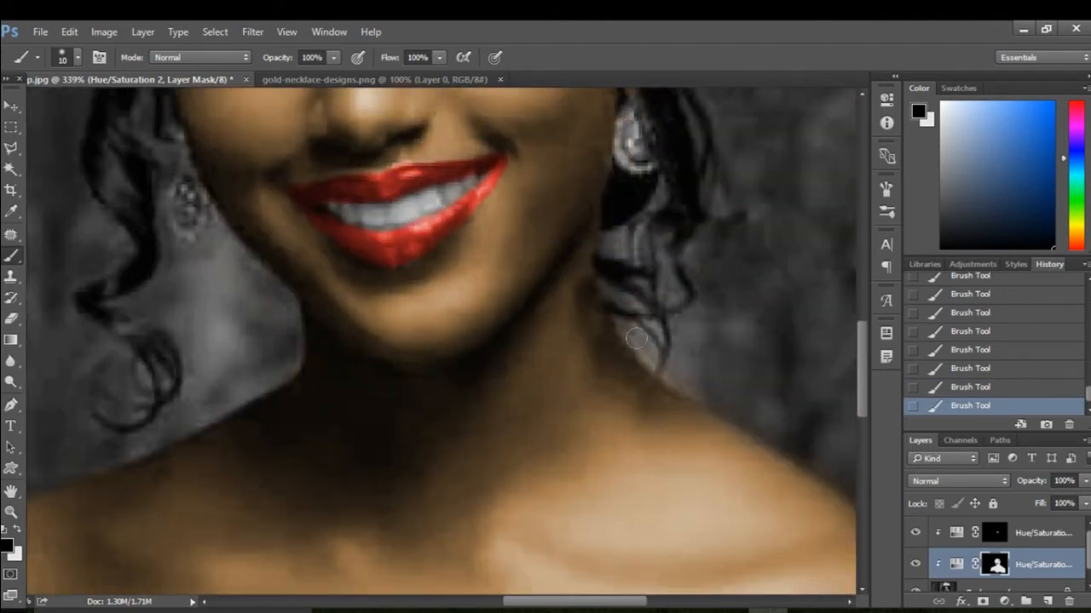
scroll(703, 290, "down", 3)
scroll(628, 373, "right", 3)
scroll(673, 338, "down", 3)
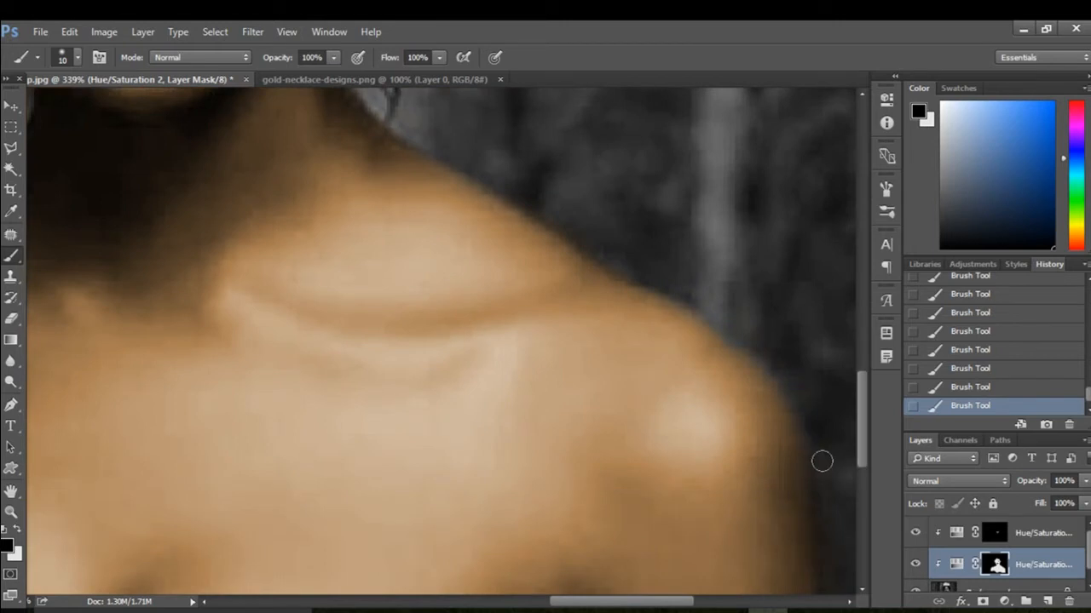
- Mask out the skin tint along the whole upper edge of the dress with the 10 px black brush
scroll(821, 461, "down", 8)
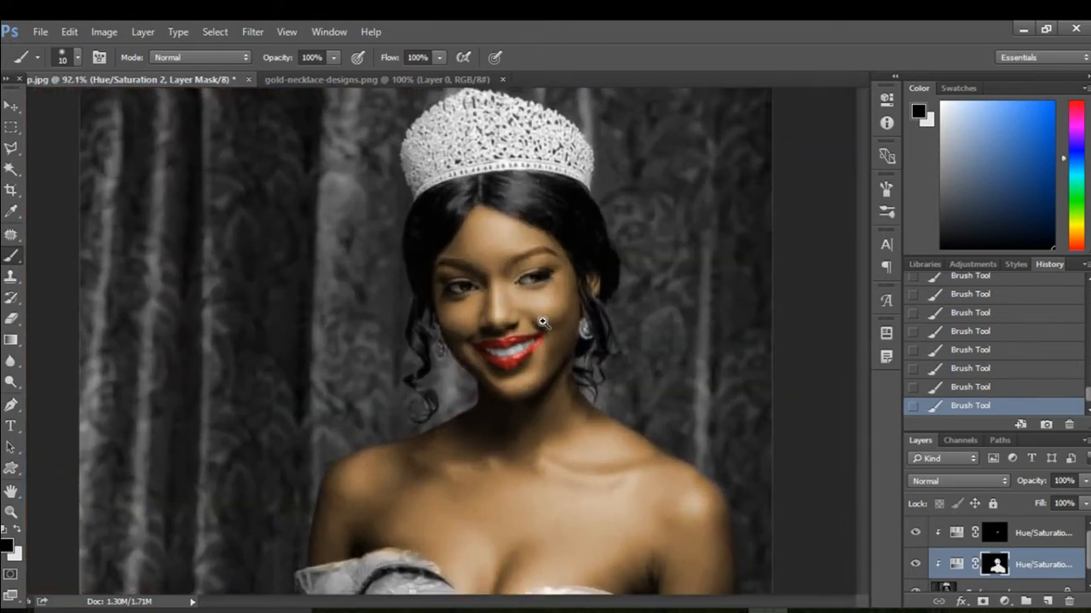
scroll(543, 322, "down", 1)
scroll(386, 461, "up", 8)
left_click_drag(716, 372, 401, 384)
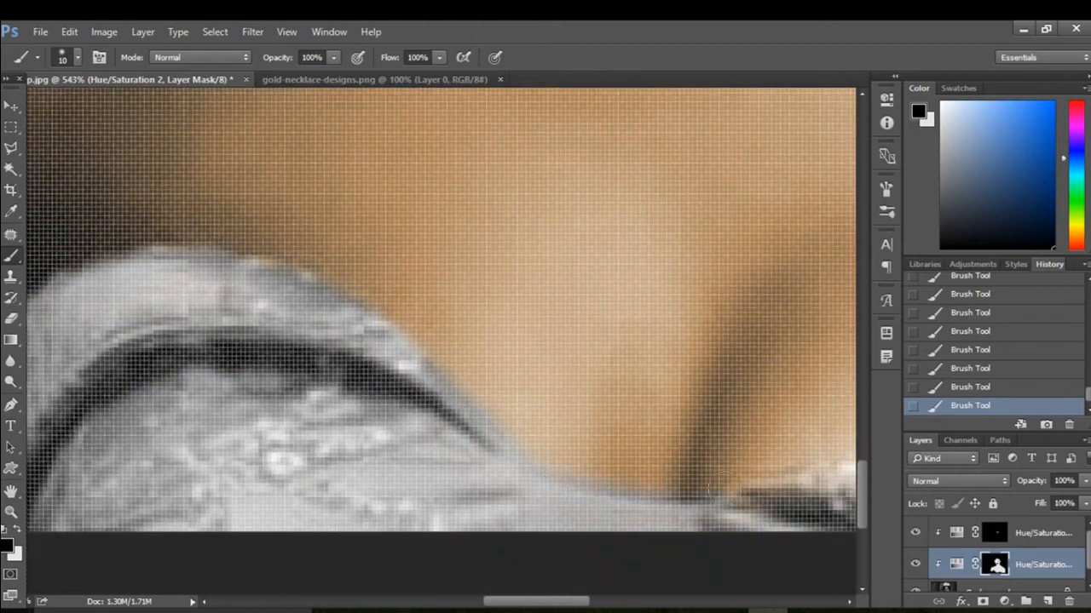
left_click_drag(720, 484, 511, 439)
left_click_drag(701, 432, 452, 463)
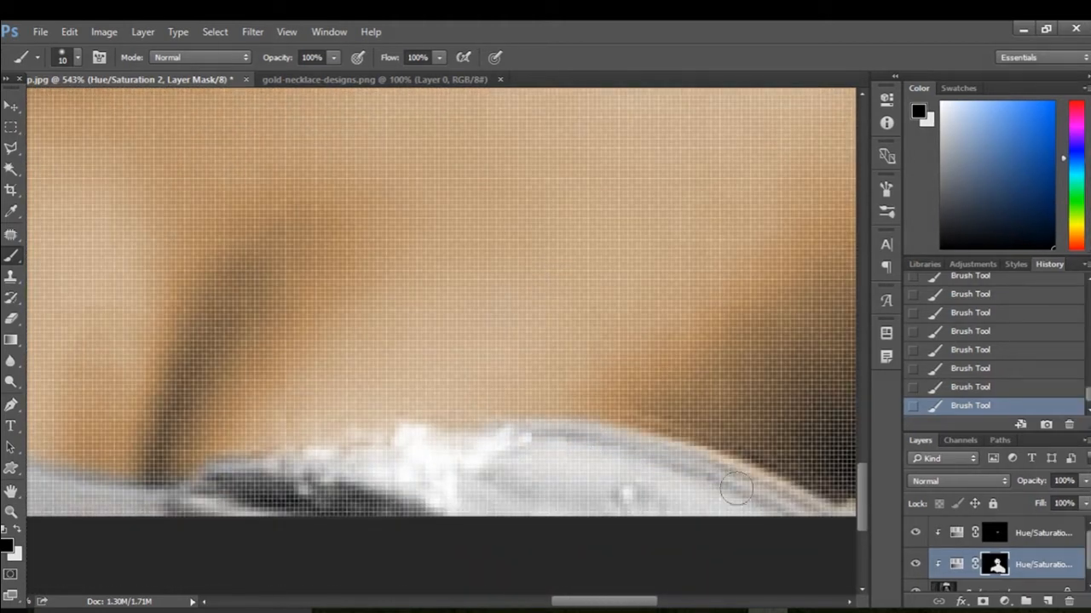
left_click_drag(736, 488, 509, 412)
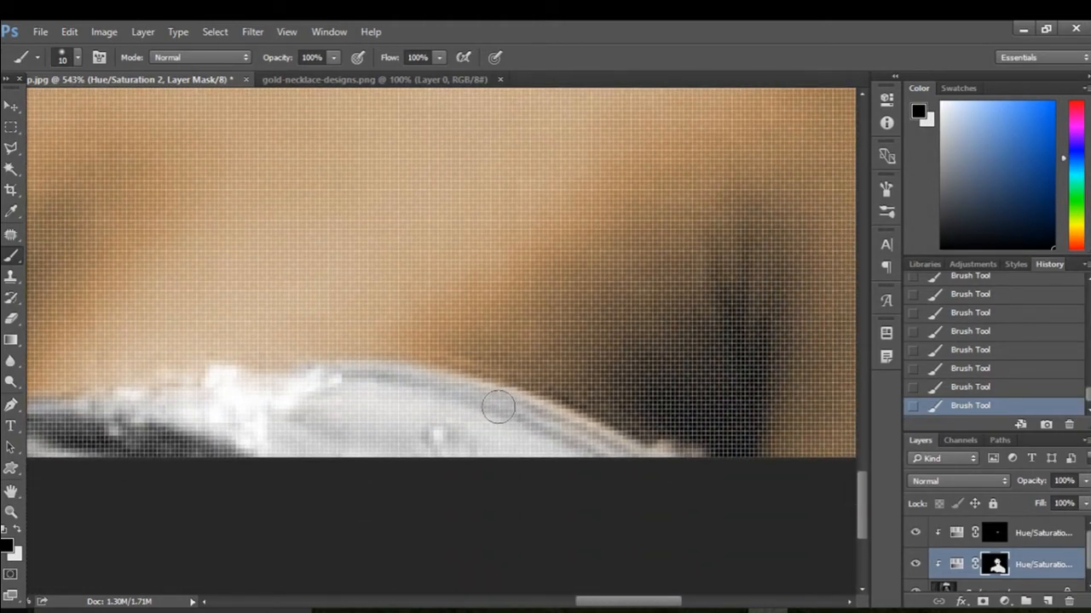
left_click_drag(628, 418, 448, 391)
- Activate the Move tool and switch to the gold-necklace-designs.png document
left_click(12, 106)
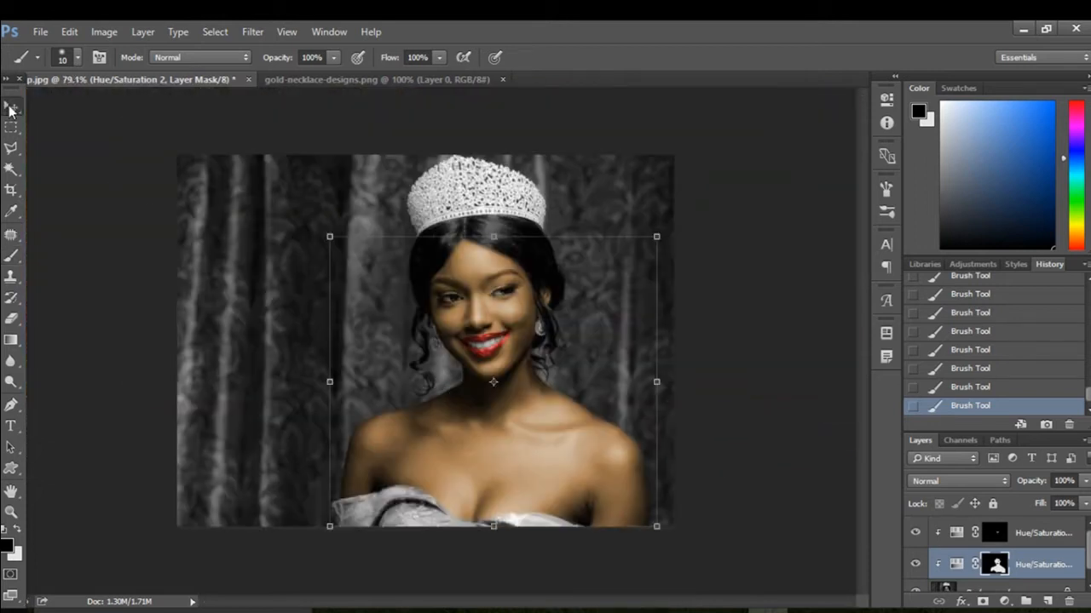
left_click_drag(496, 325, 523, 331)
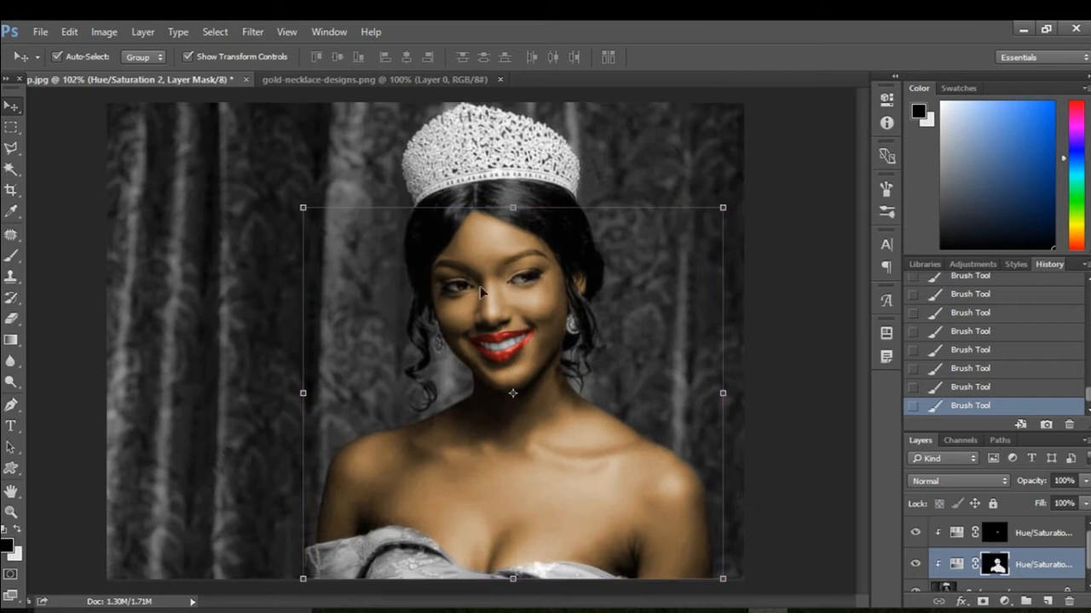
left_click(408, 81)
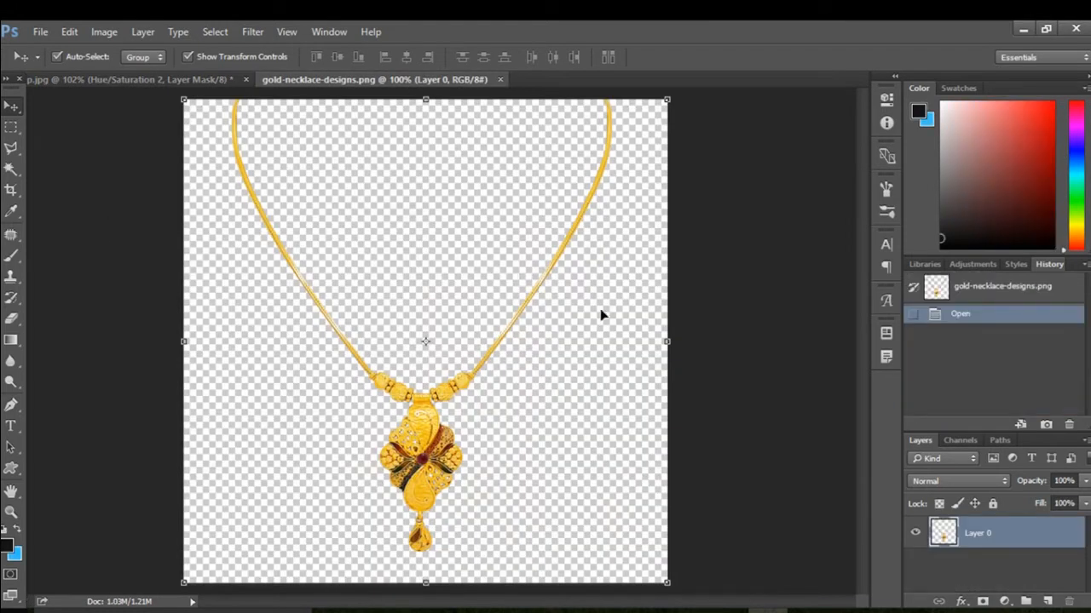
- Bring the necklace into the portrait document, scale it to about 31% wide by 32% high and place it around the neck
left_click_drag(538, 305, 511, 403)
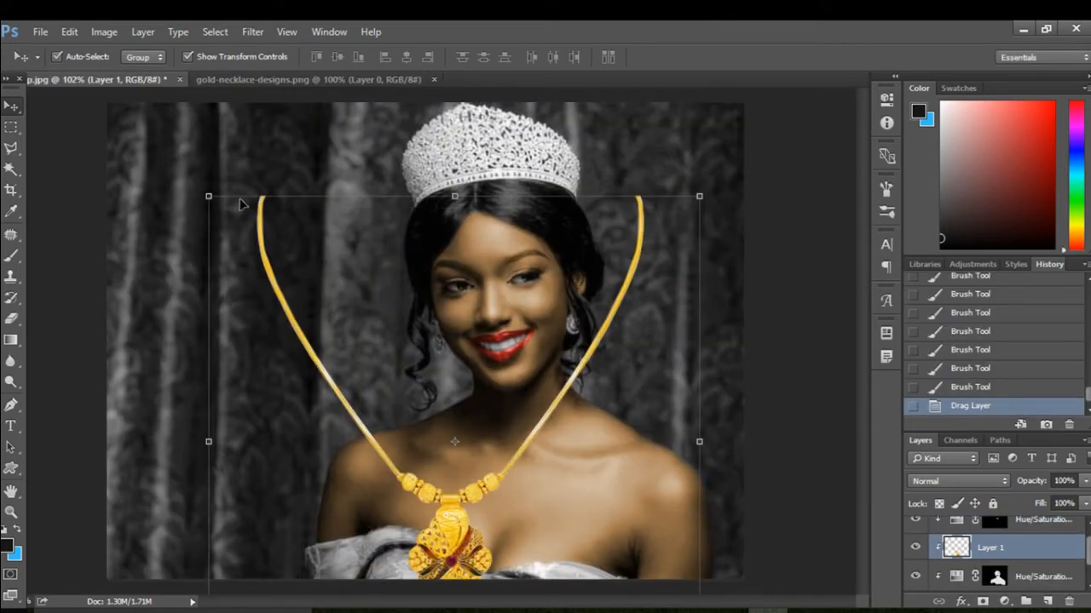
left_click_drag(208, 196, 501, 394)
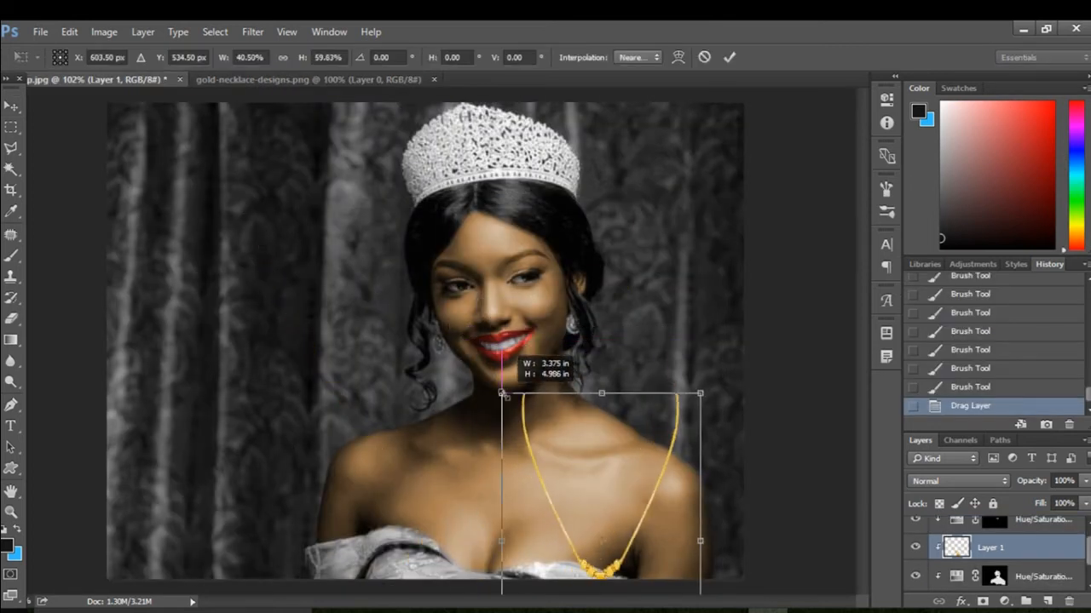
left_click_drag(582, 447, 483, 399)
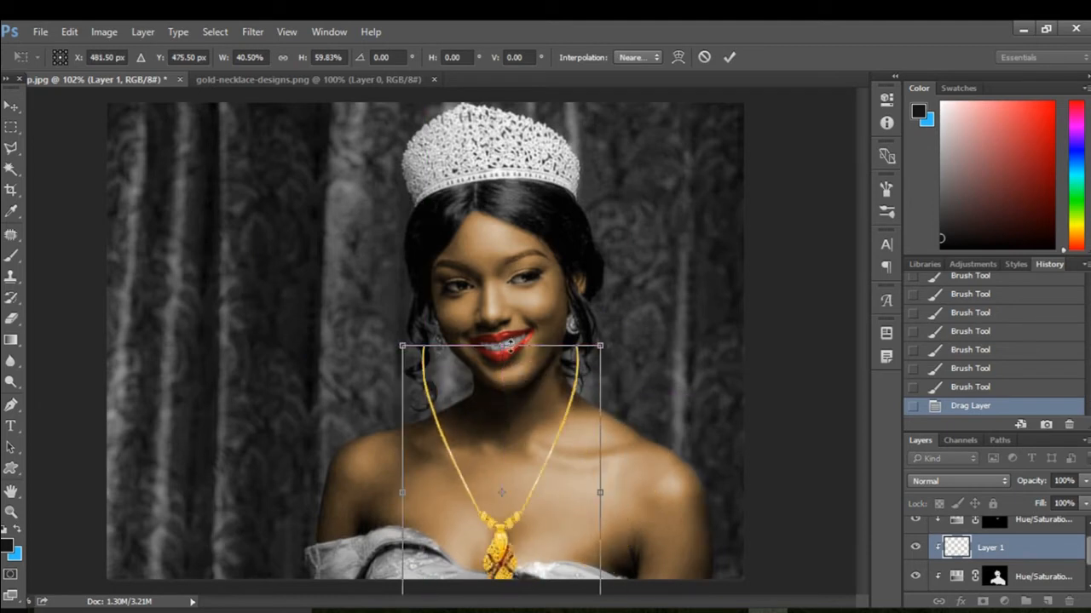
left_click_drag(510, 342, 537, 424)
left_click_drag(611, 383, 560, 429)
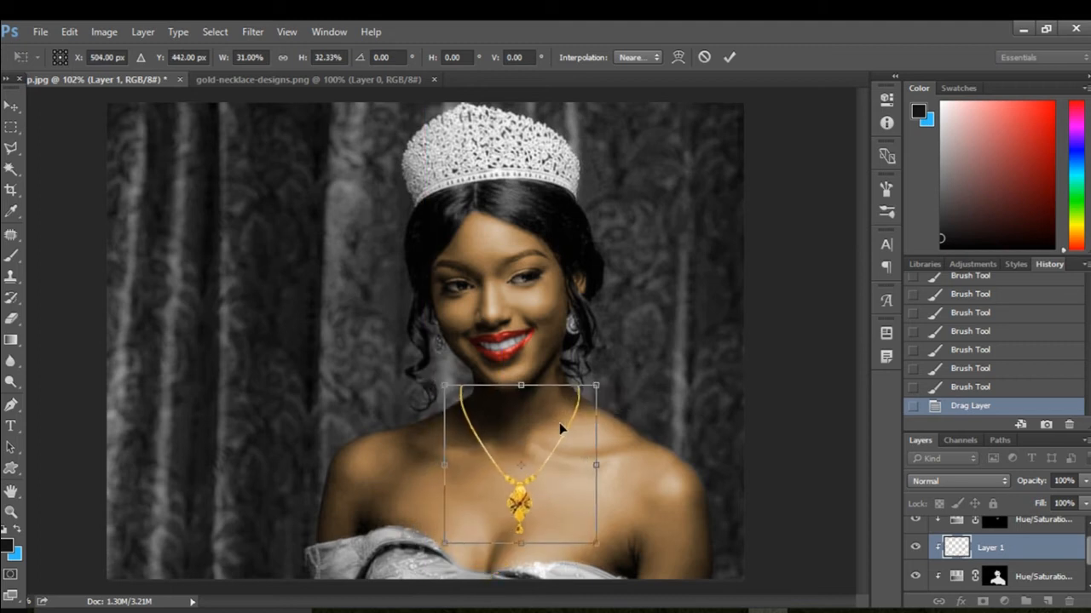
- Enlarge the necklace to about 33.8% width and 39.2% height and lower it so its ends meet the neck
scroll(562, 430, "up", 5)
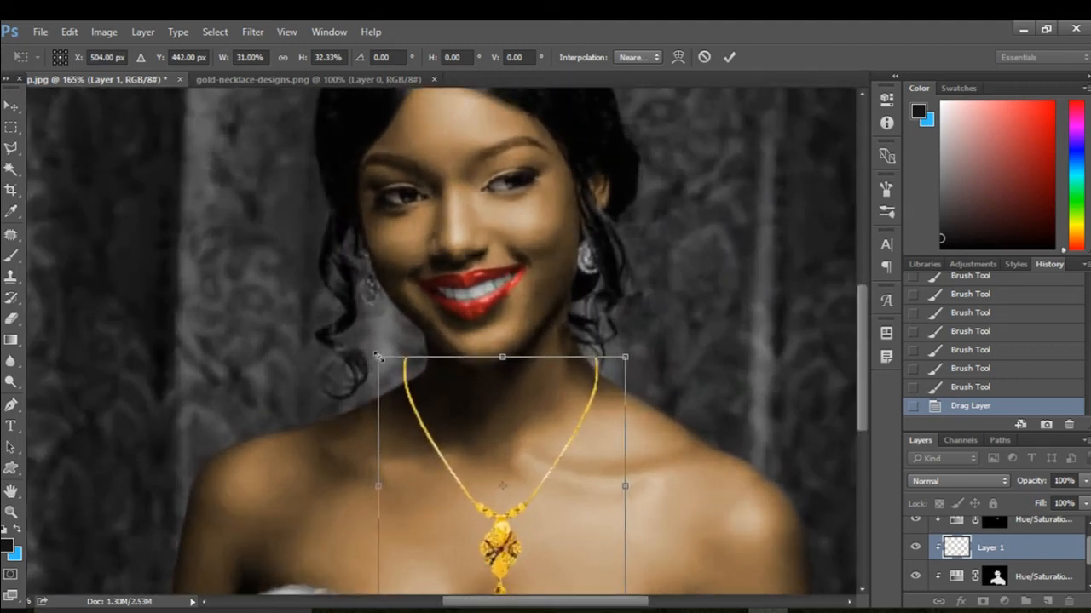
left_click_drag(376, 356, 356, 298)
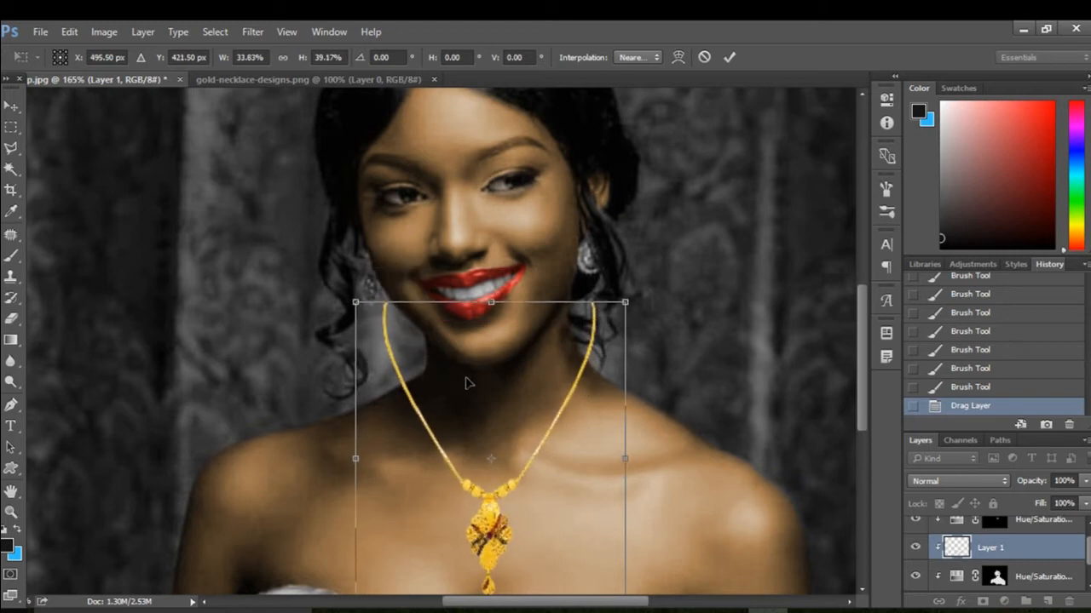
left_click_drag(468, 383, 487, 430)
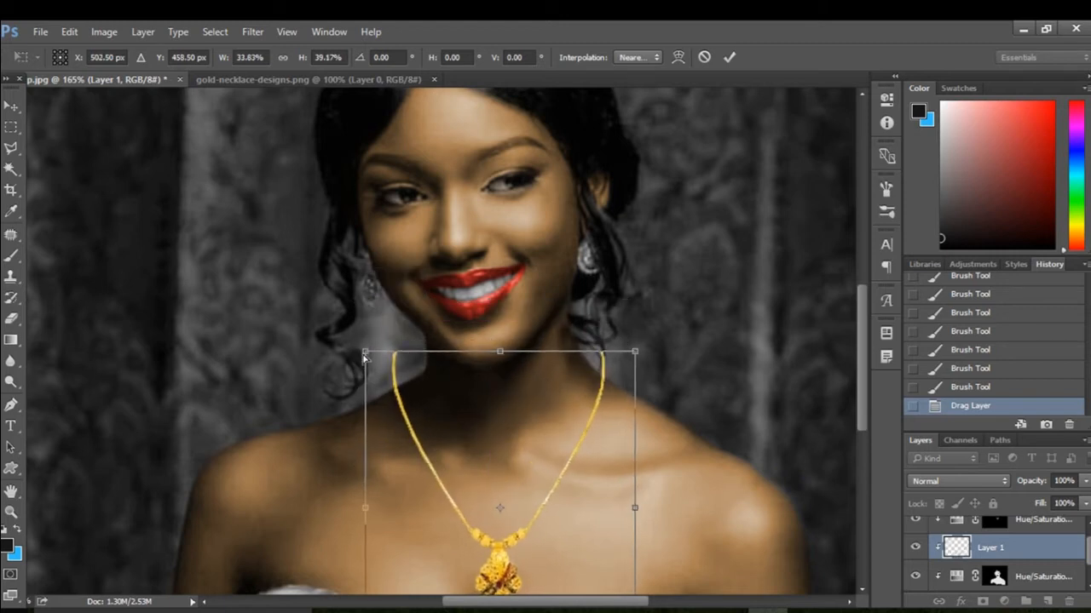
- Distort the necklace's upper corners inward to the neck, slant its lower edge up toward the center of the chest, and apply the transform
left_click_drag(365, 356, 399, 365)
left_click_drag(637, 352, 615, 355)
scroll(613, 345, "down", 3)
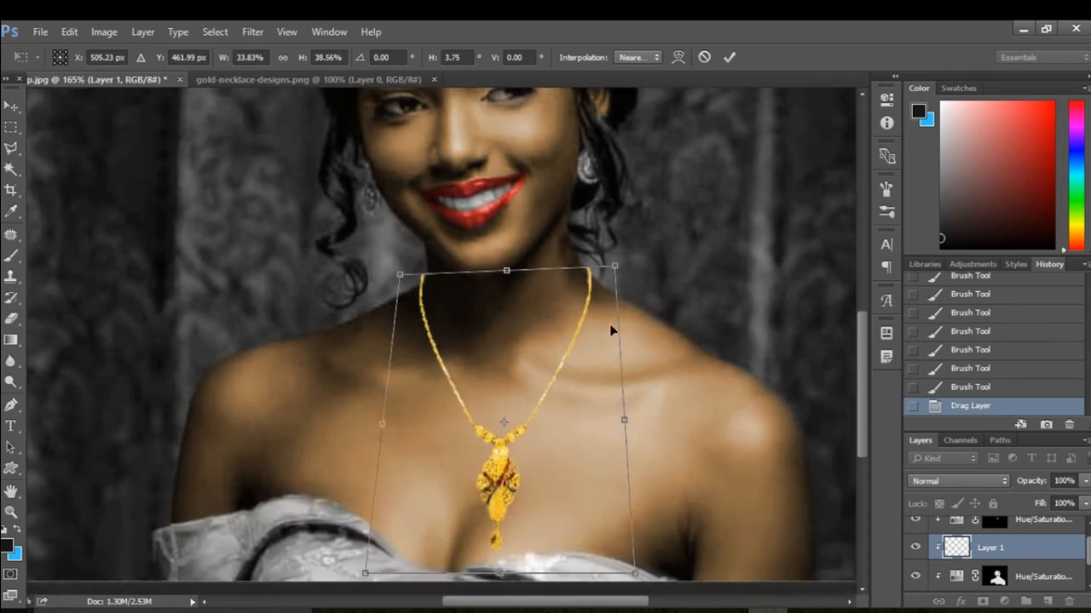
scroll(625, 401, "down", 2)
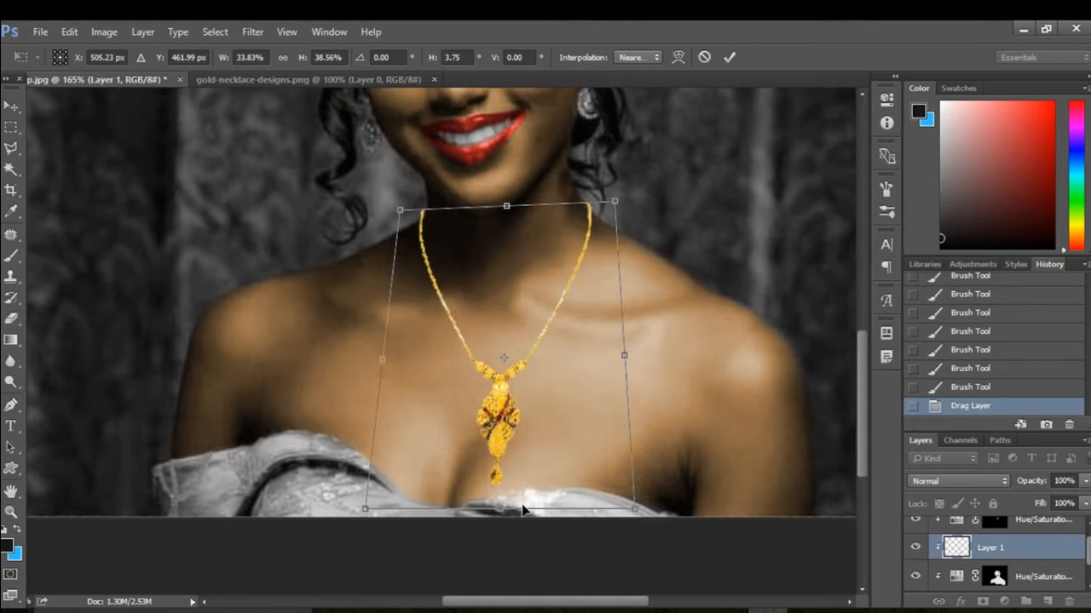
left_click_drag(503, 514, 460, 483)
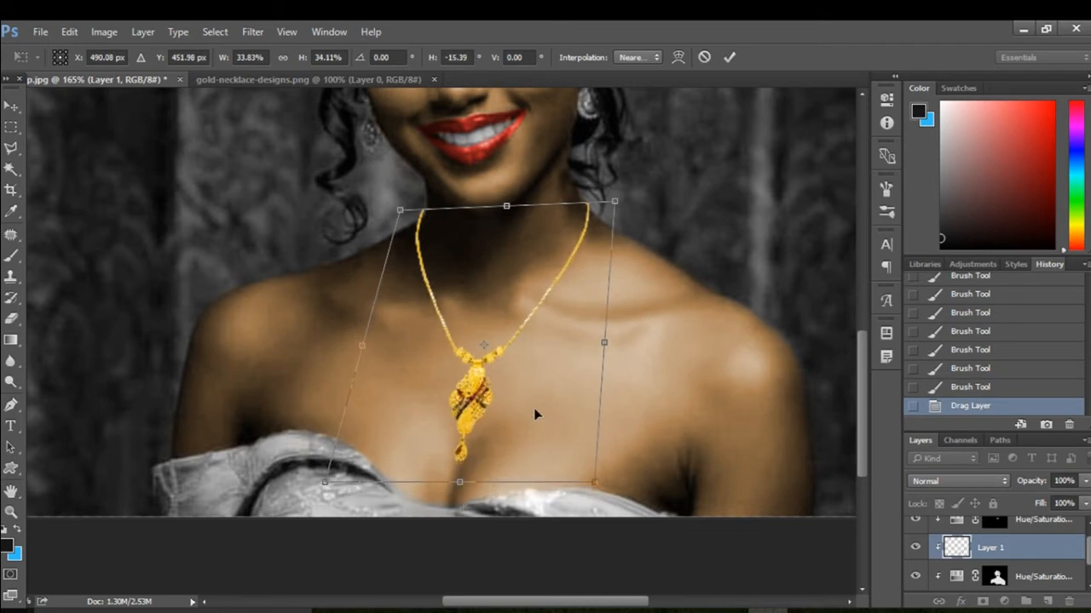
left_click(729, 57)
left_click(712, 235)
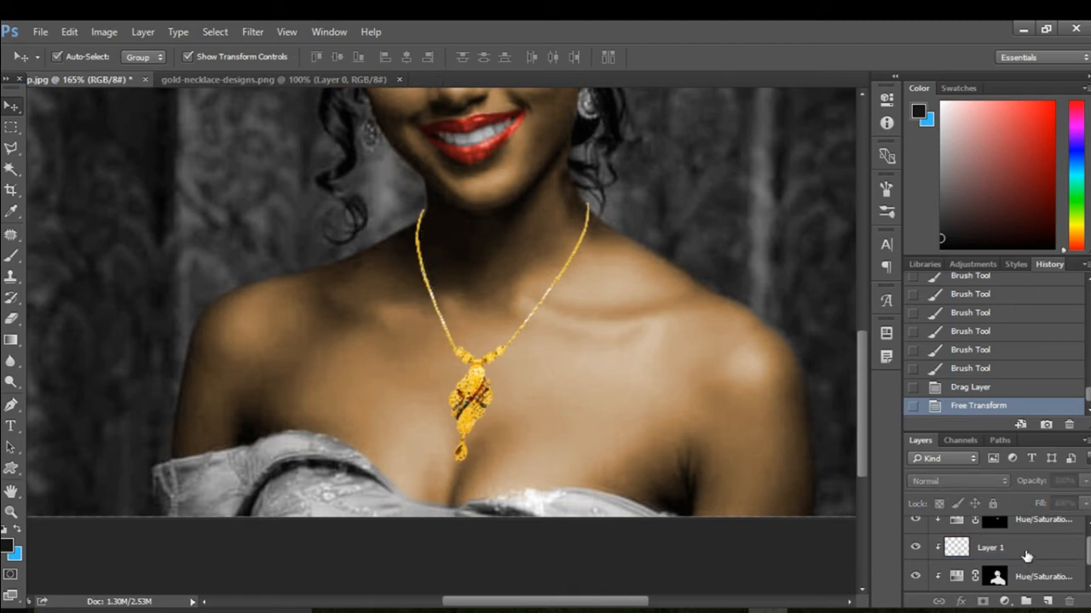
- Select Layer 1 and distort the necklace's upper corner on the picture's left slightly inward onto the neck, applying the transform
scroll(1027, 554, "up", 1)
scroll(1033, 544, "down", 3)
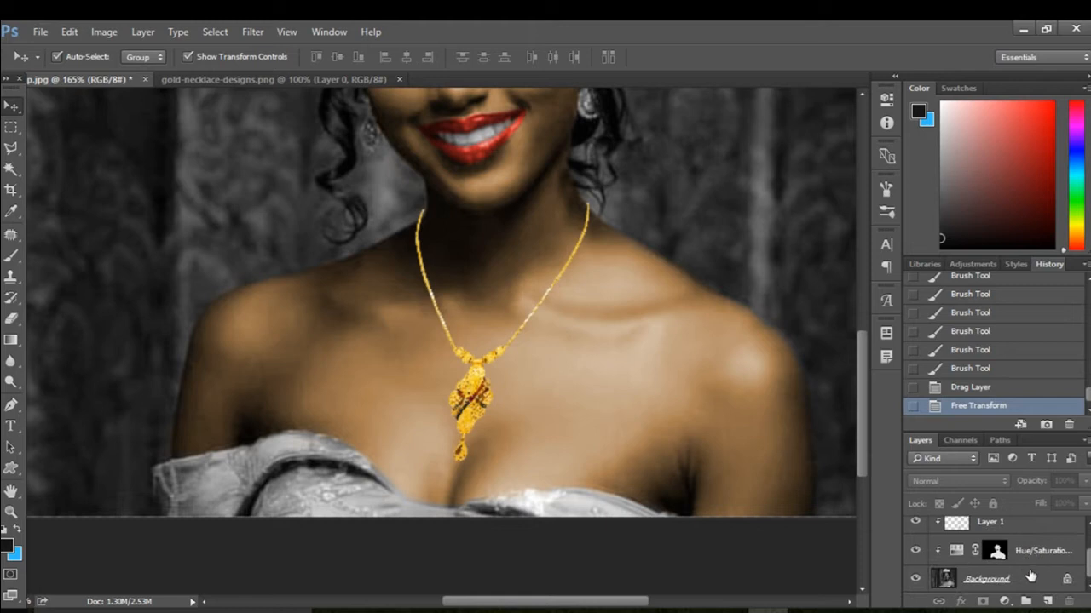
scroll(1040, 558, "up", 3)
left_click(1039, 559)
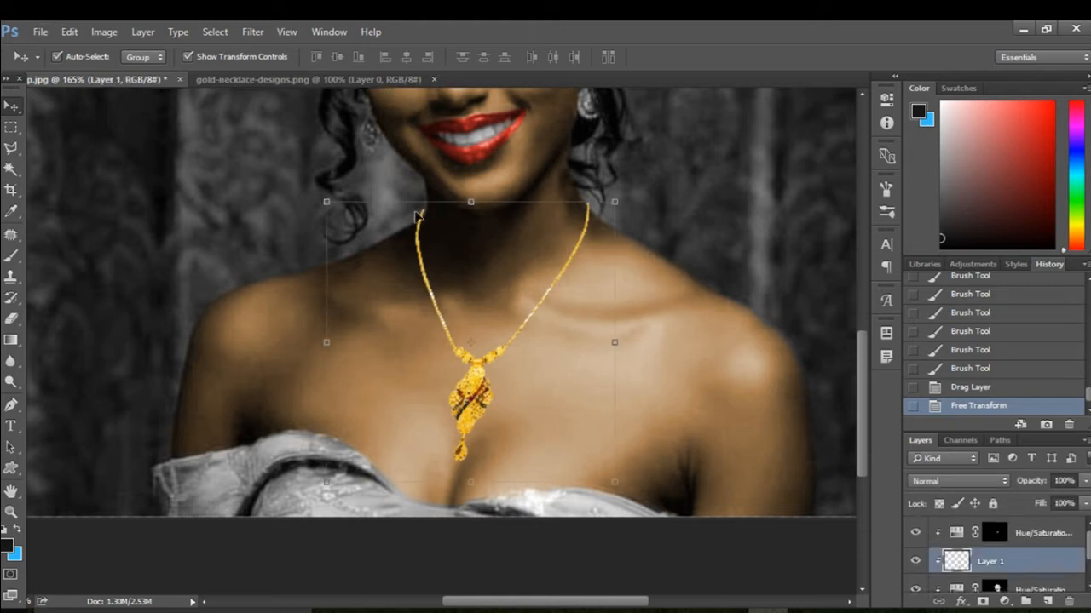
key("ctrl")
left_click_drag(329, 208, 333, 207)
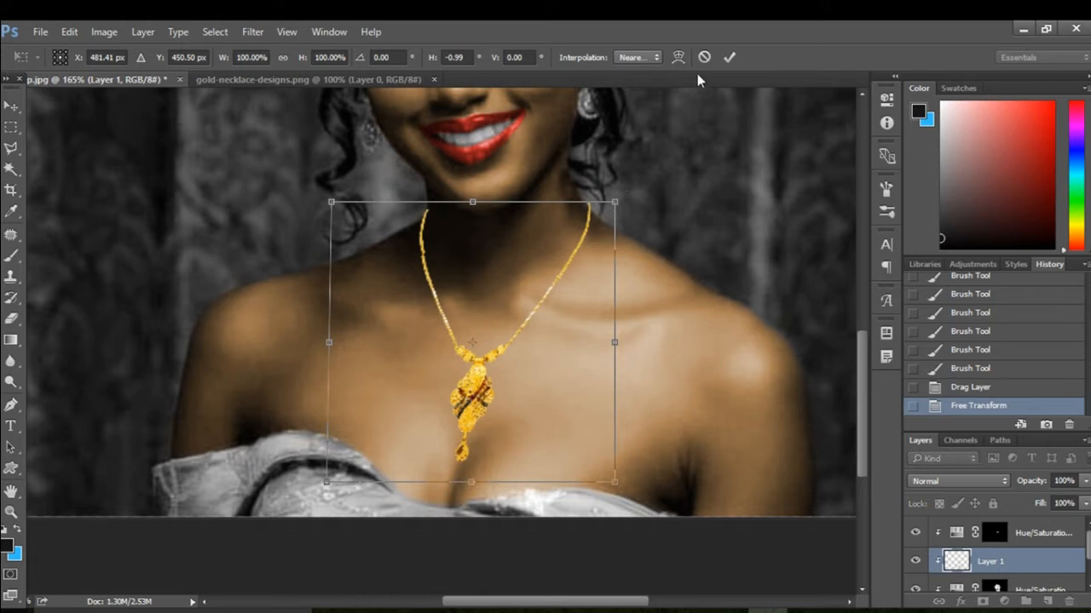
left_click(729, 57)
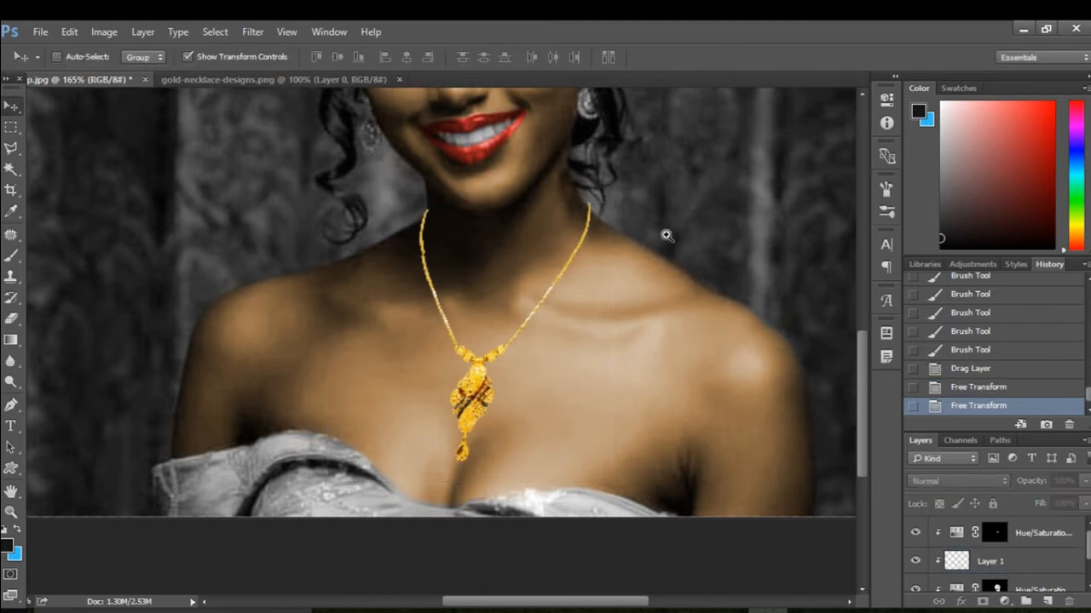
- On the Background layer, outline the earring on the picture's left with the Polygonal Lasso at 2 px feather
left_click_drag(644, 248, 592, 255)
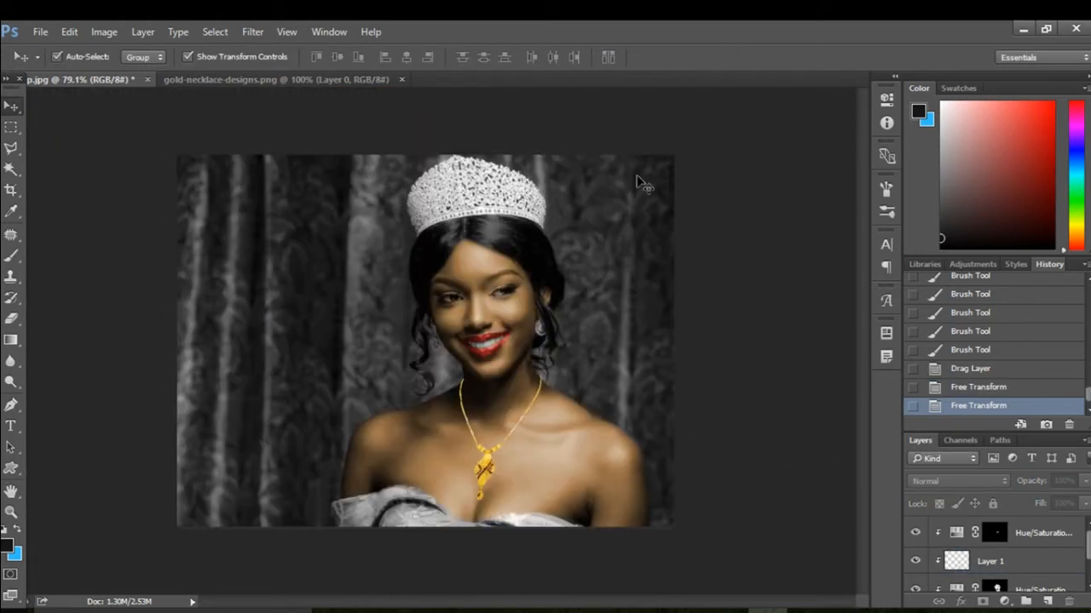
left_click_drag(467, 261, 495, 263)
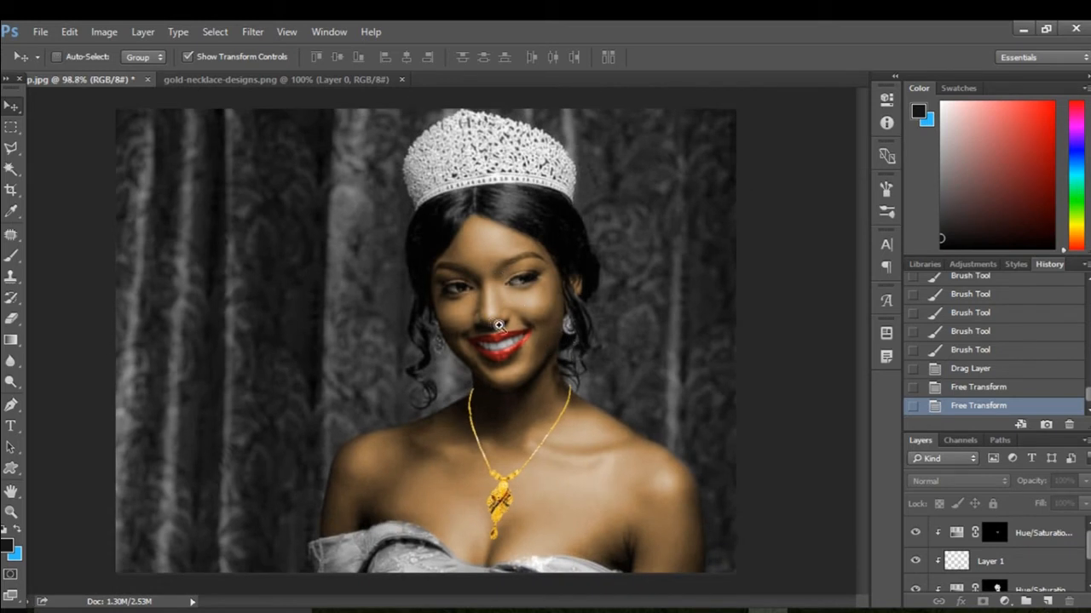
left_click_drag(499, 326, 588, 334)
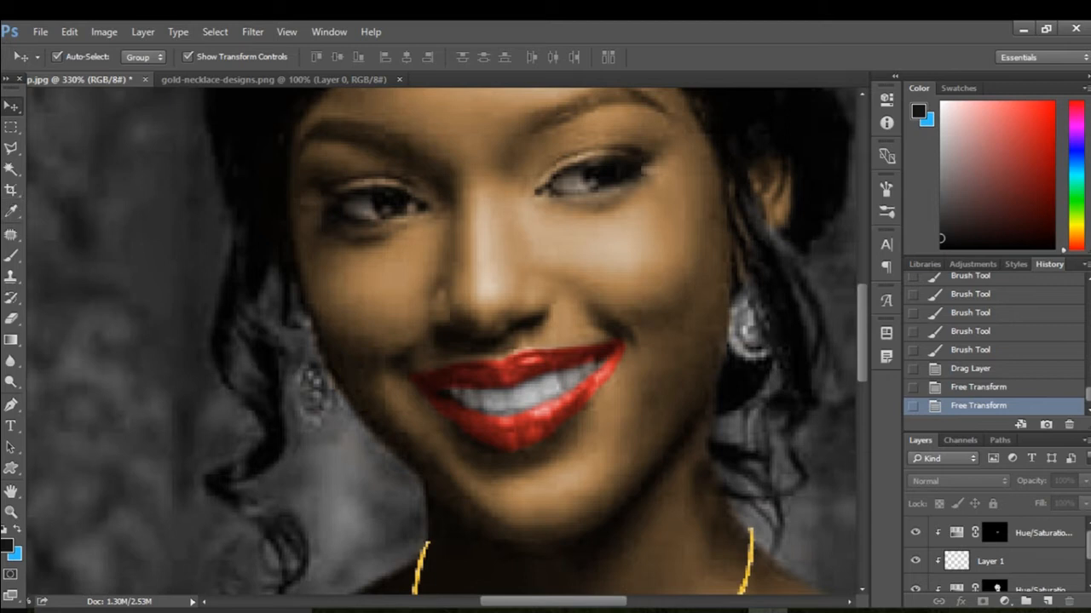
scroll(993, 562, "down", 1)
left_click(1001, 581)
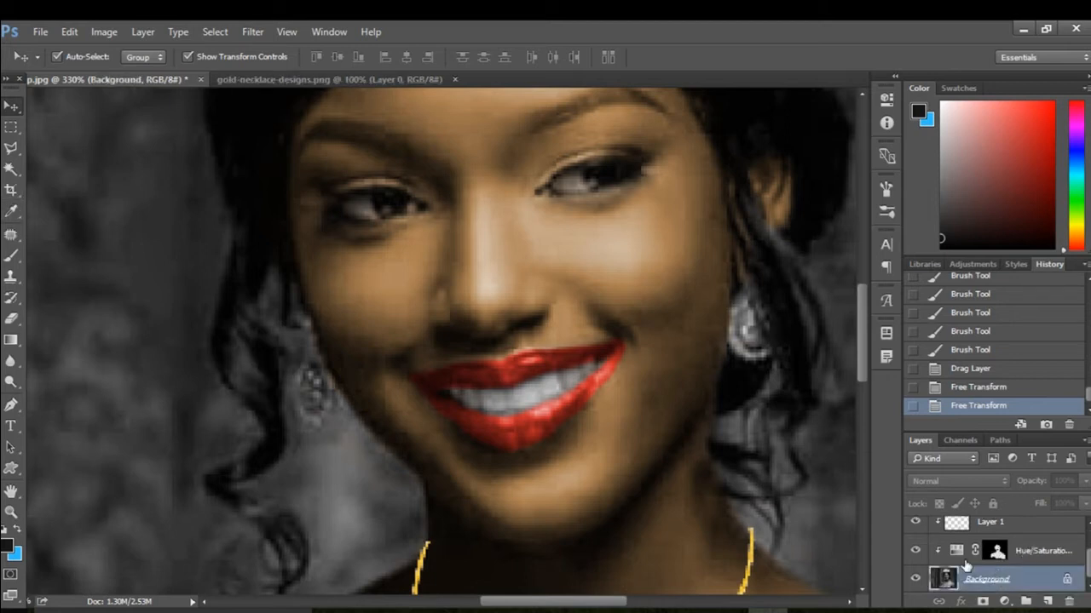
left_click(11, 147)
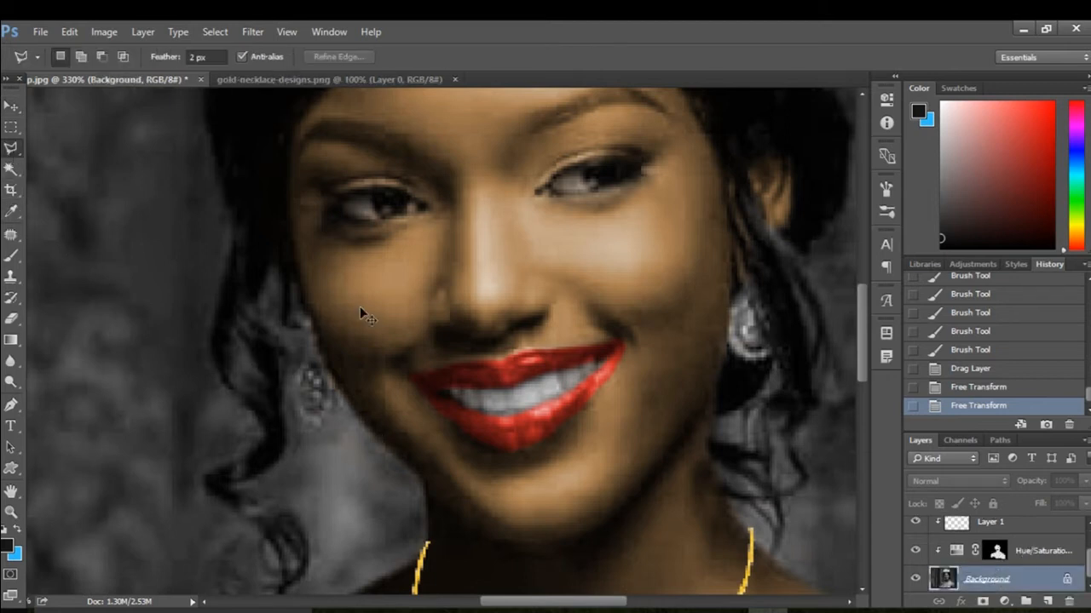
scroll(353, 328, "up", 2)
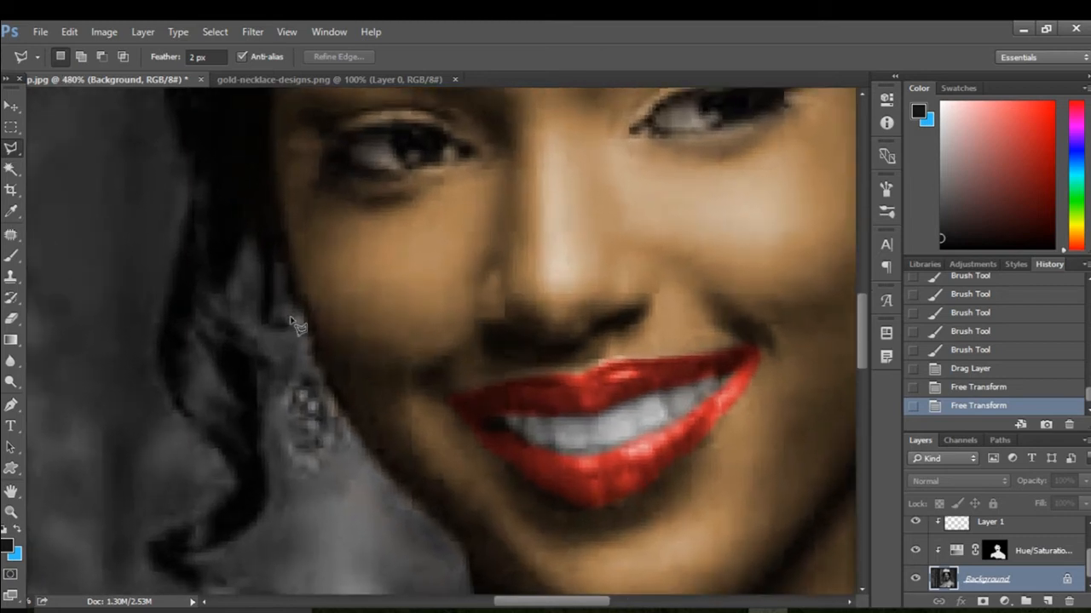
left_click(291, 317)
left_click(300, 354)
left_click(320, 470)
left_click(294, 320)
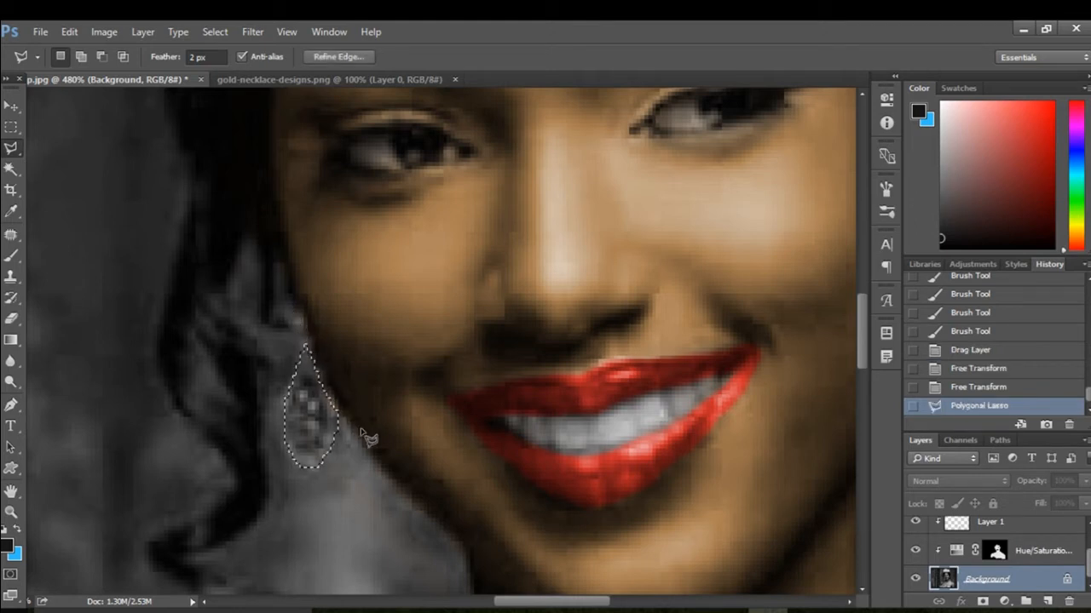
- Colorize the selected earring gold using Hue/Saturation with Hue 47, Saturation 76 and Lightness +7
key("ctrl+u")
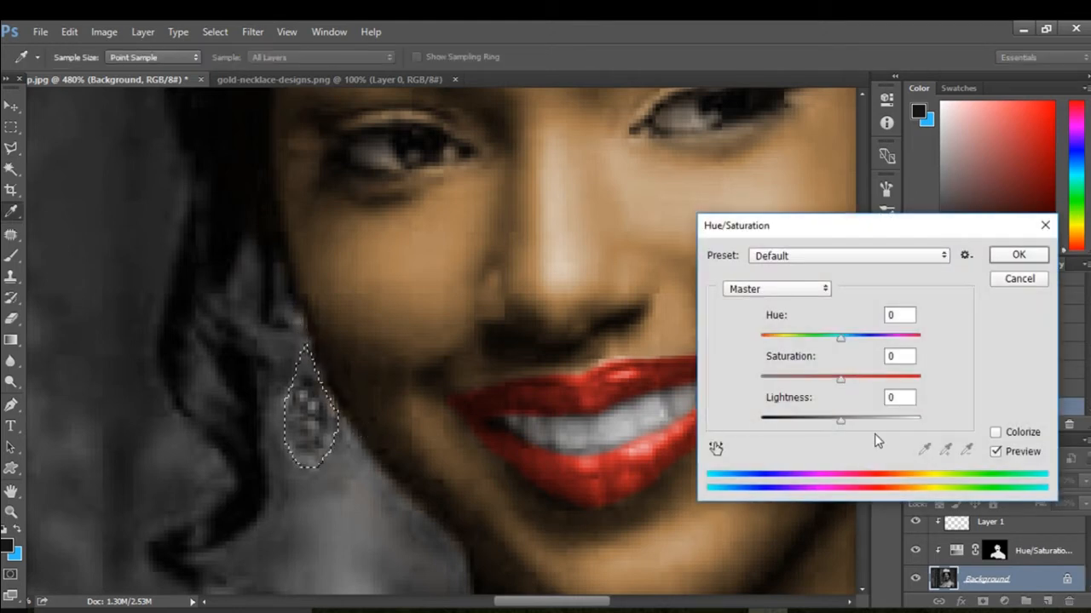
left_click(995, 434)
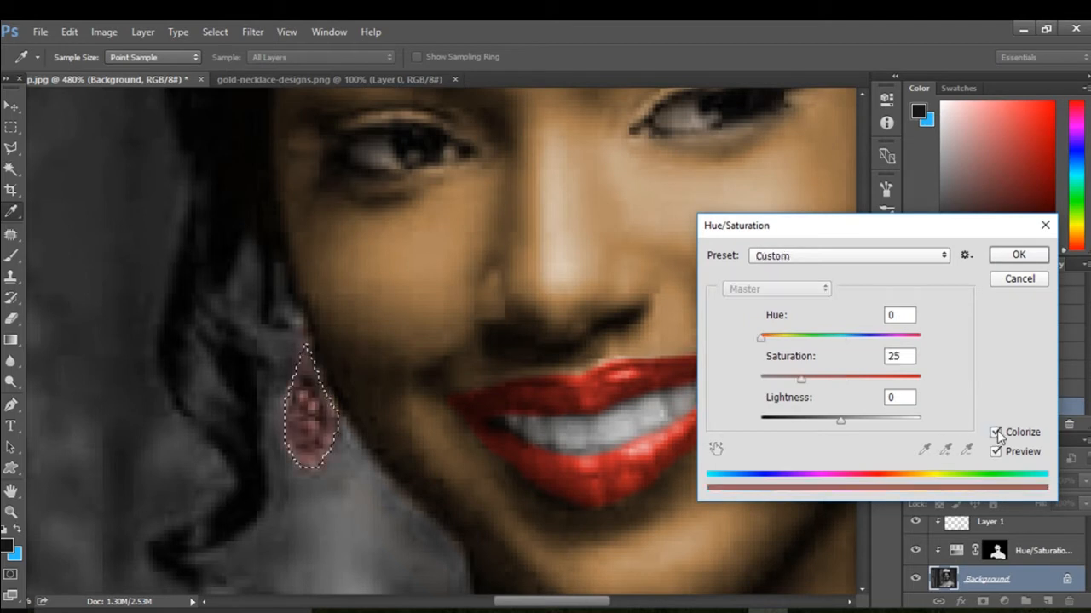
left_click(777, 337)
left_click_drag(780, 335, 780, 335)
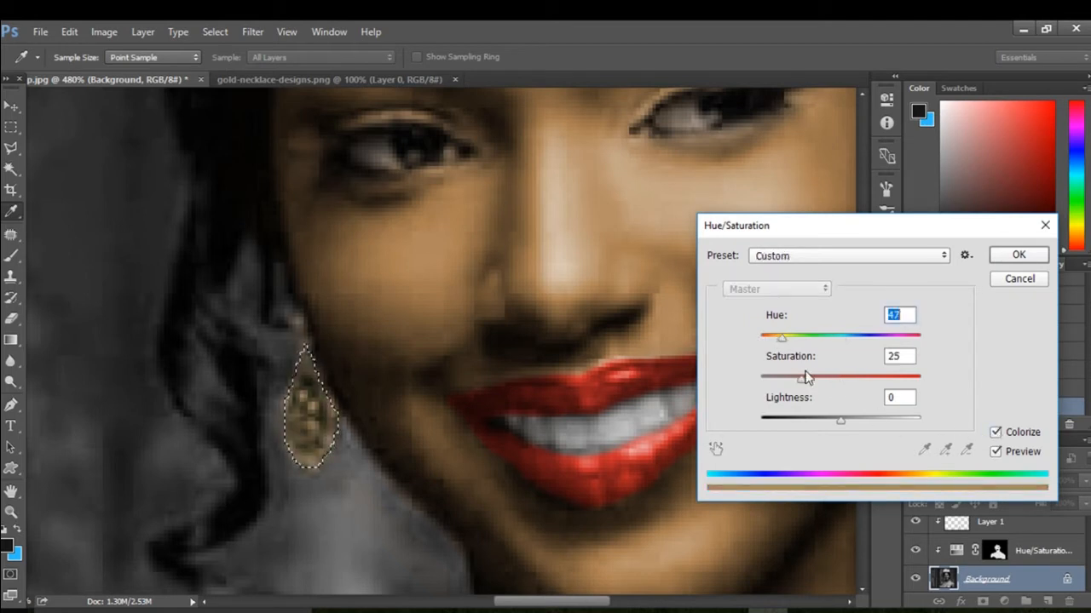
left_click_drag(802, 378, 844, 386)
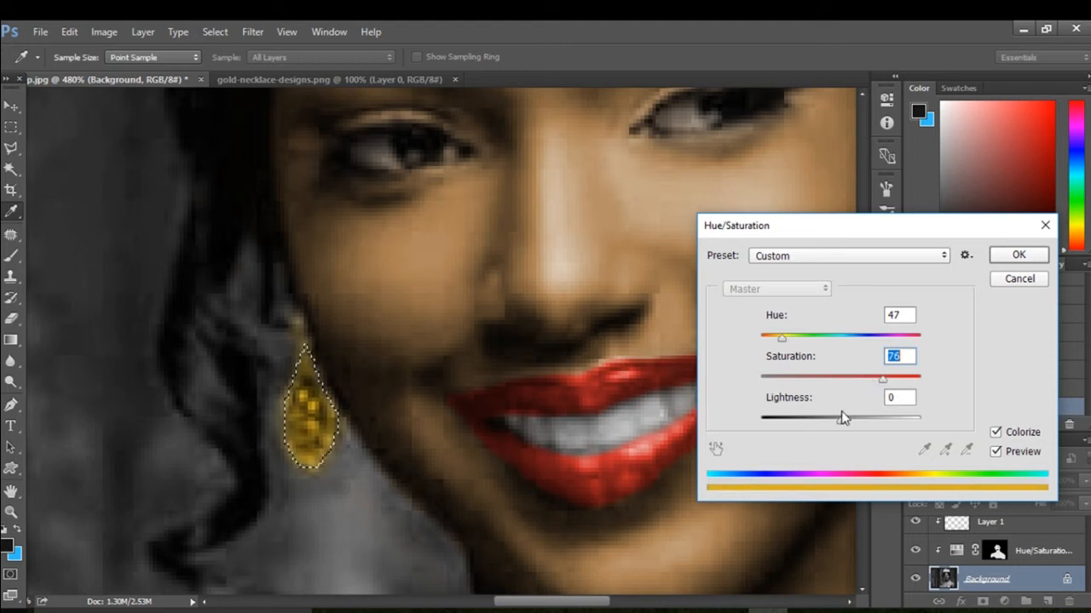
mouse_move(841, 418)
left_mouse_down()
mouse_move(853, 425)
mouse_move(846, 419)
left_mouse_up()
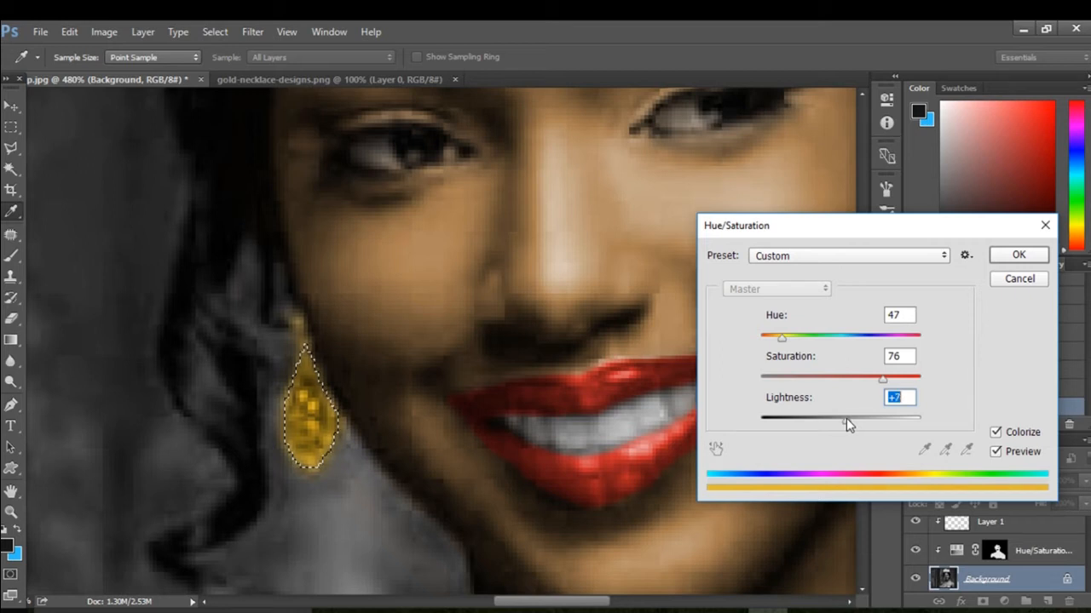
left_click(998, 257)
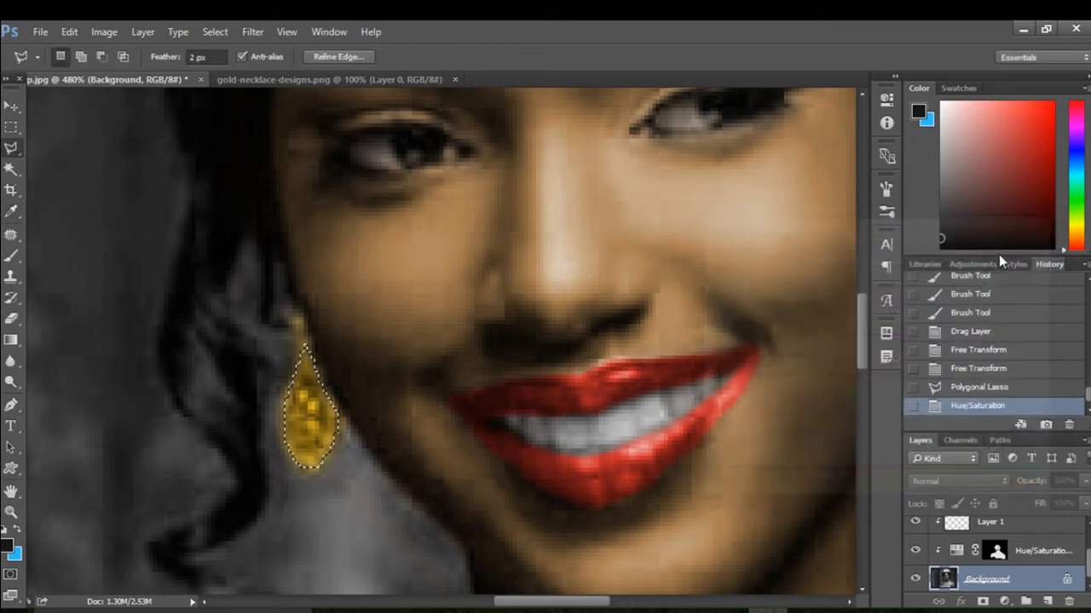
key("ctrl+u")
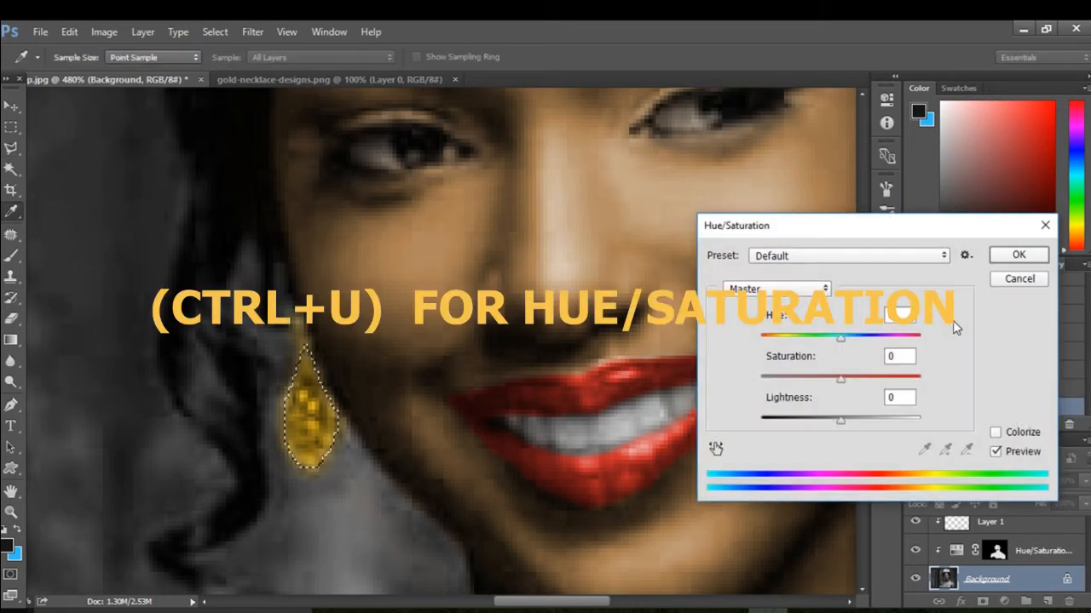
left_click(1012, 281)
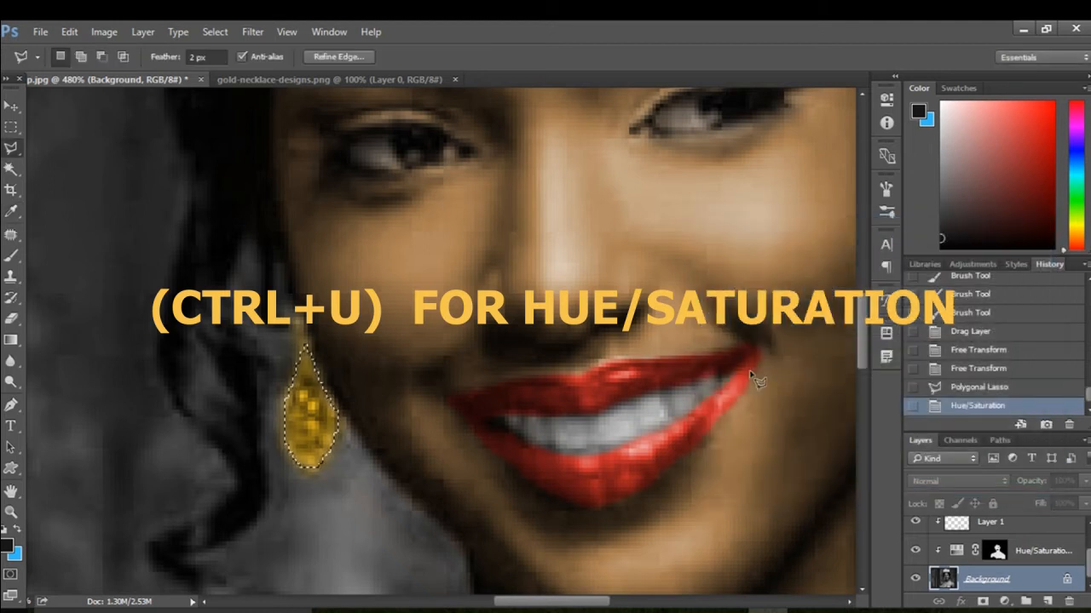
- Deselect the gold earring and outline the earring on the picture's right with the Polygonal Lasso
scroll(699, 388, "down", 5)
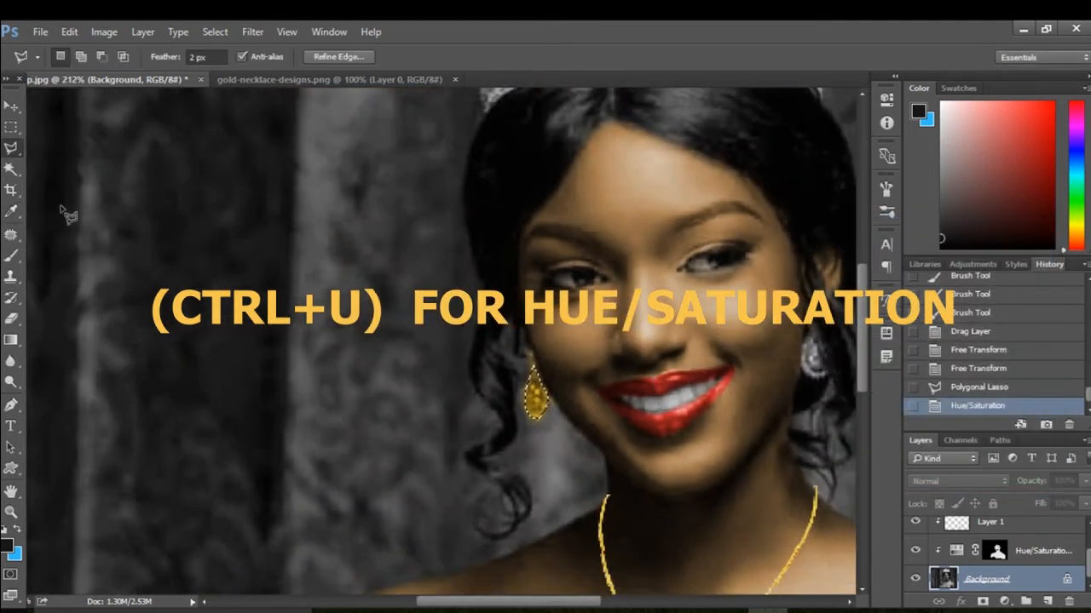
left_click_drag(699, 366, 566, 381)
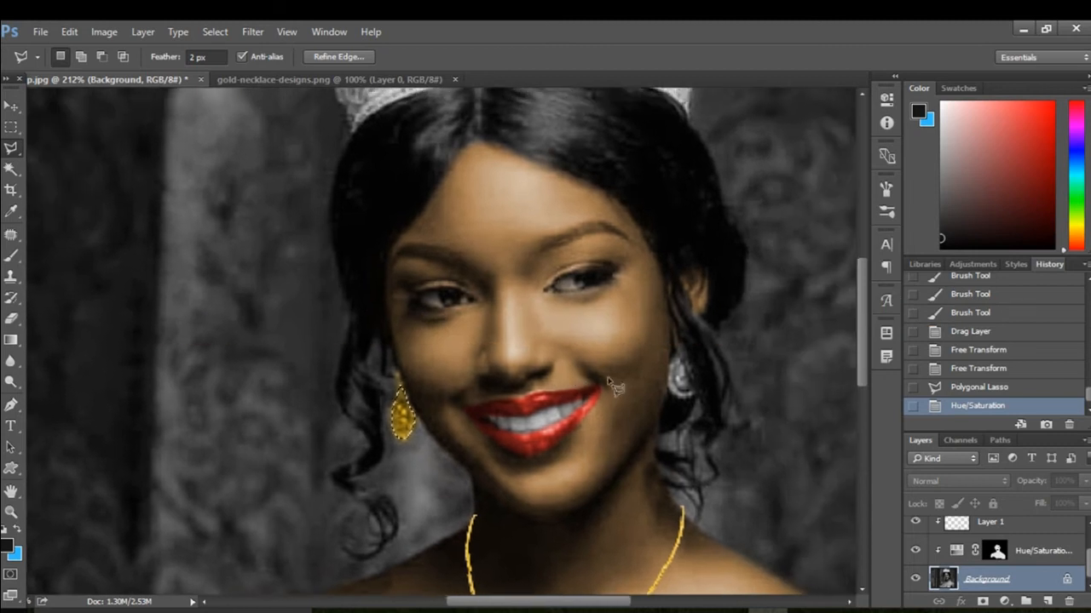
key("ctrl+d")
scroll(690, 400, "up", 5)
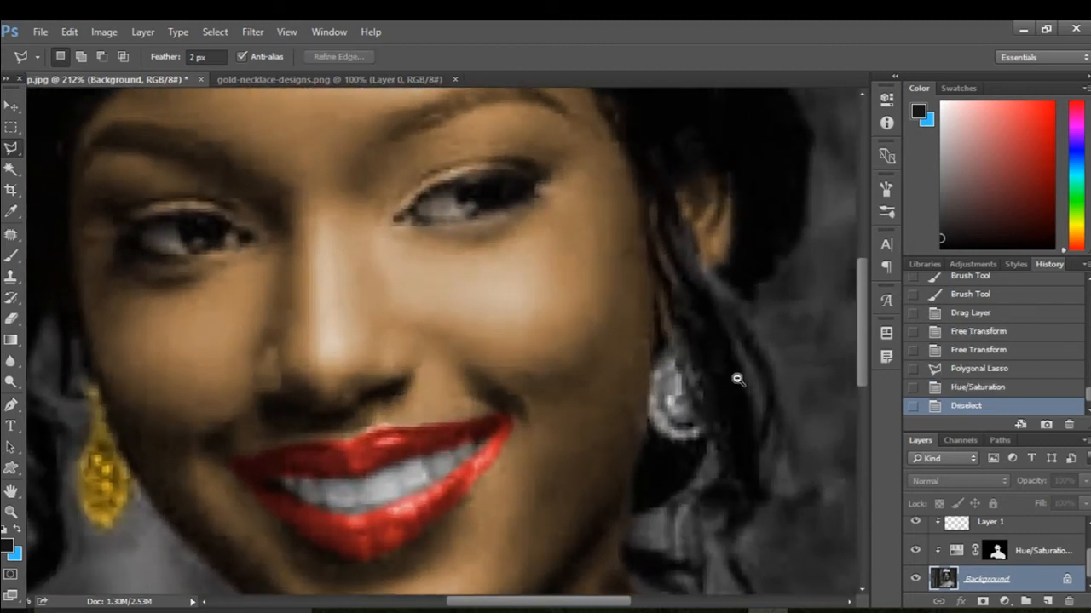
left_click(673, 327)
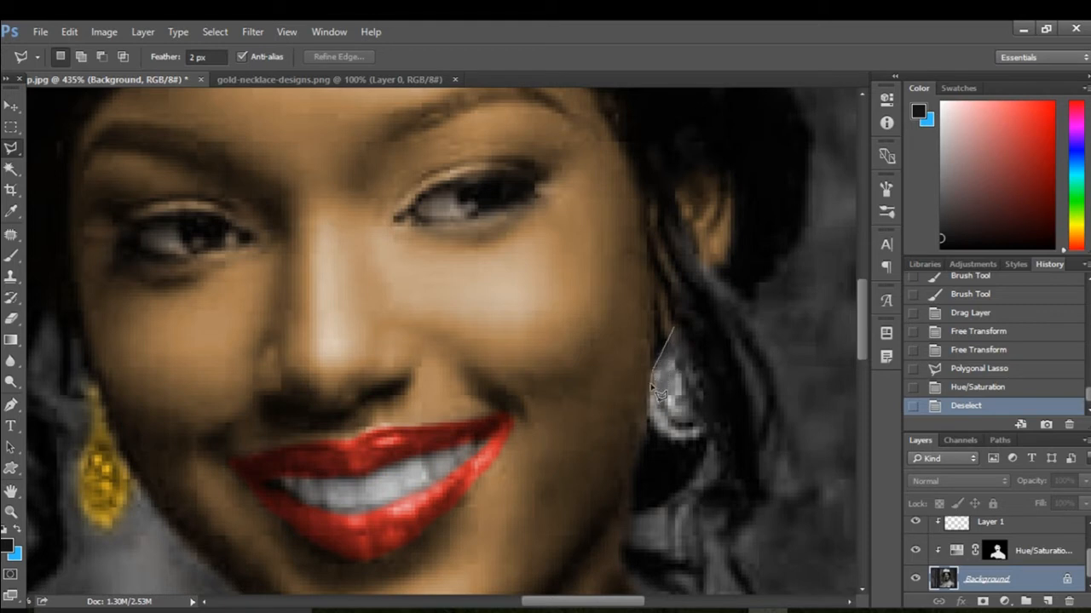
left_click(669, 440)
left_click(688, 443)
left_click(703, 442)
left_click(679, 330)
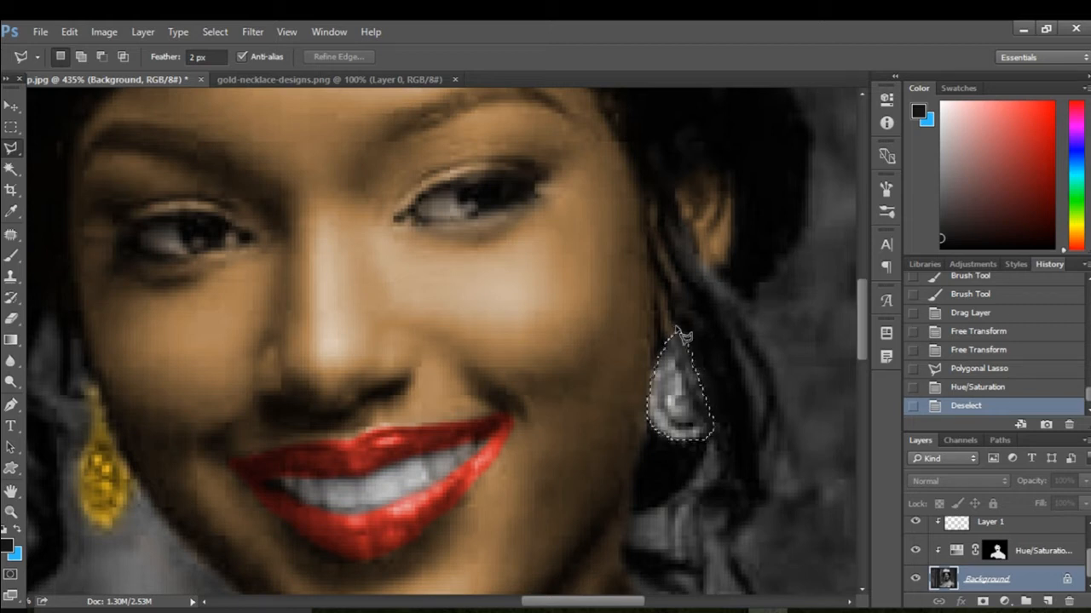
- Colorize the selected earring gold using Hue/Saturation with Hue 49, Saturation 64 and Lightness -10
key("ctrl+u")
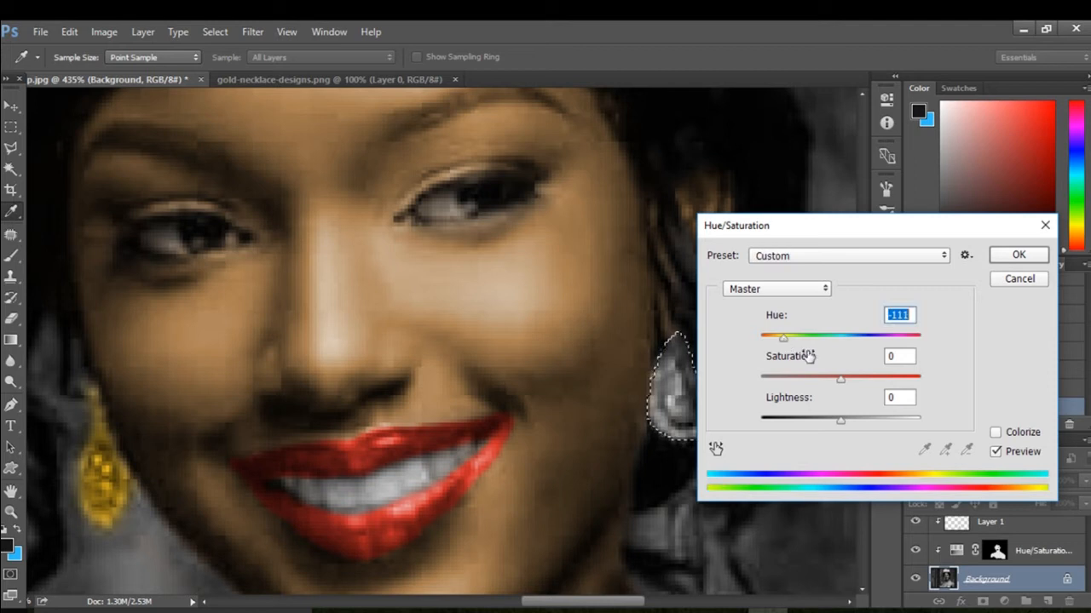
left_click(995, 433)
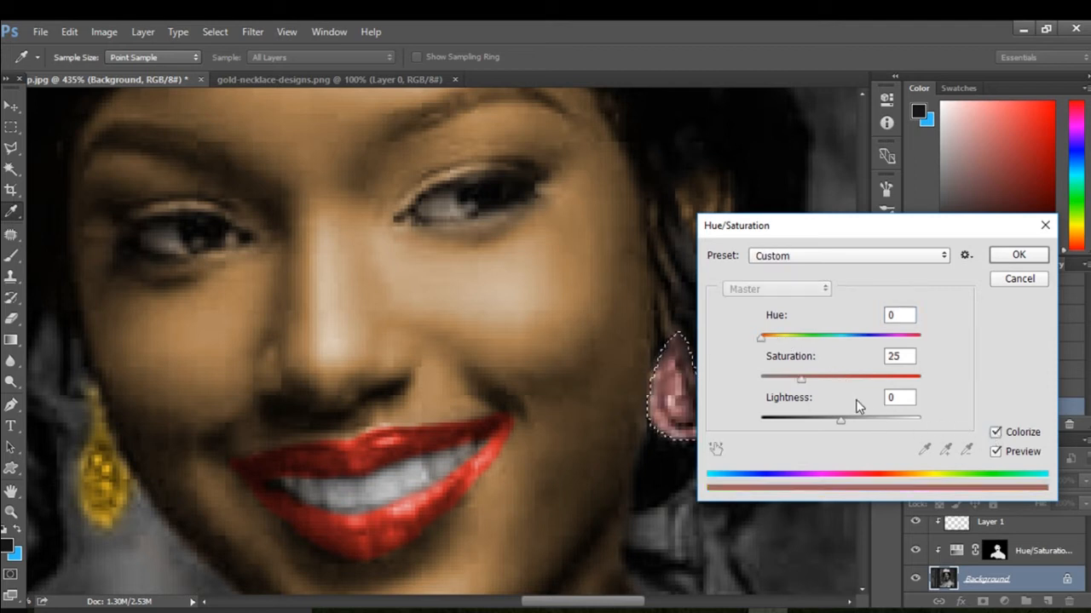
left_click(778, 338)
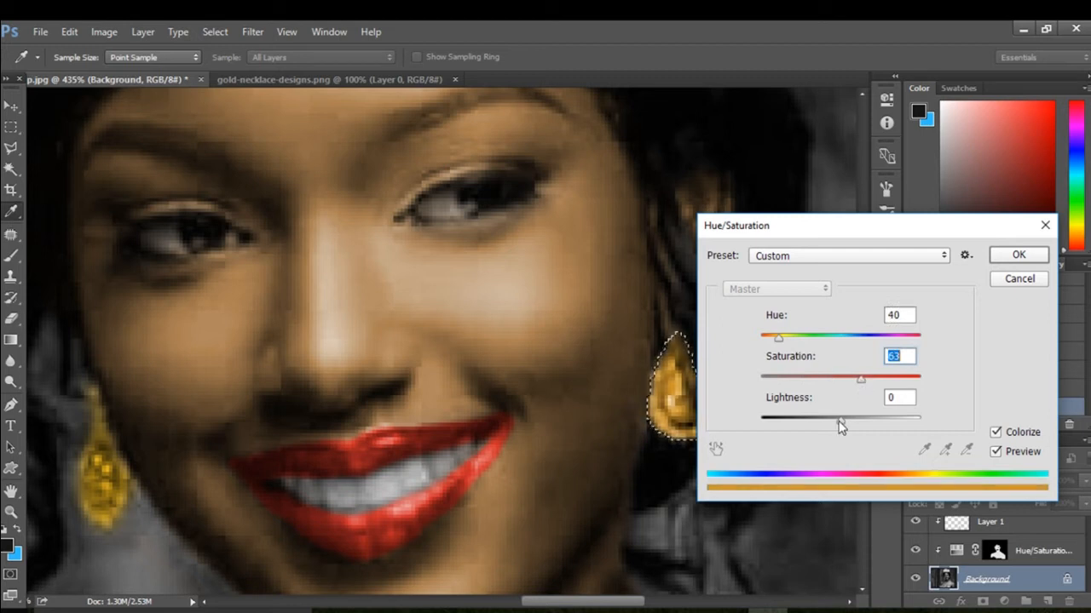
left_click_drag(840, 421, 834, 420)
left_click(784, 336)
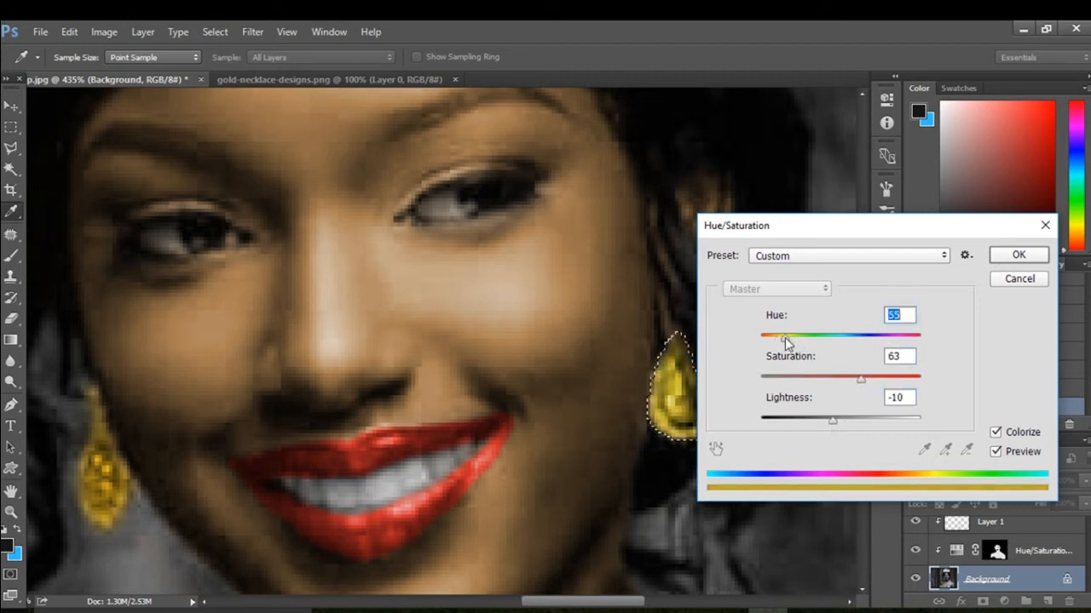
left_click_drag(785, 338, 782, 339)
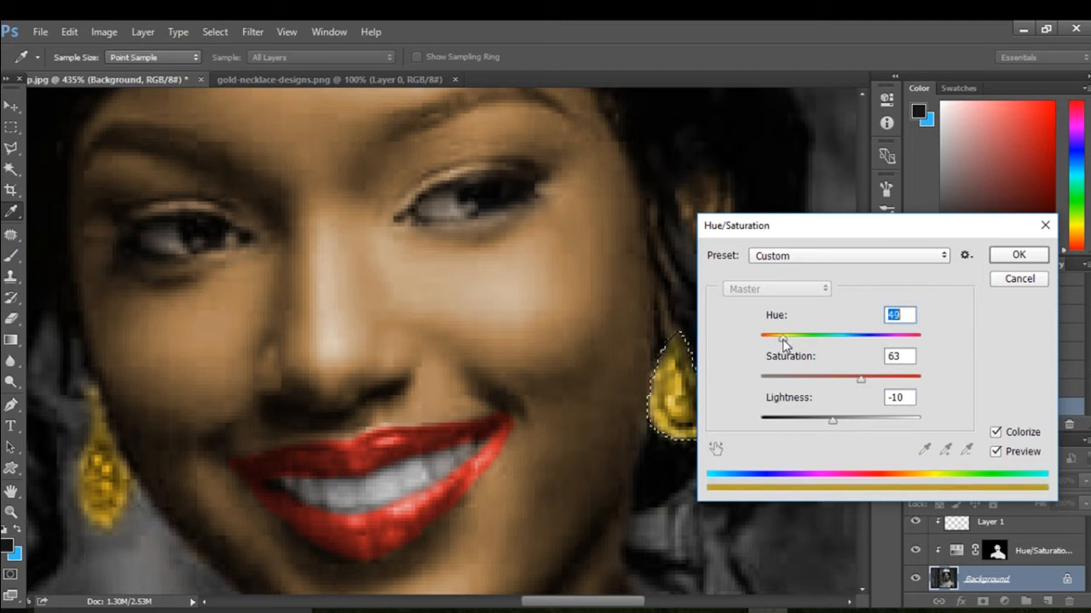
left_click(858, 379)
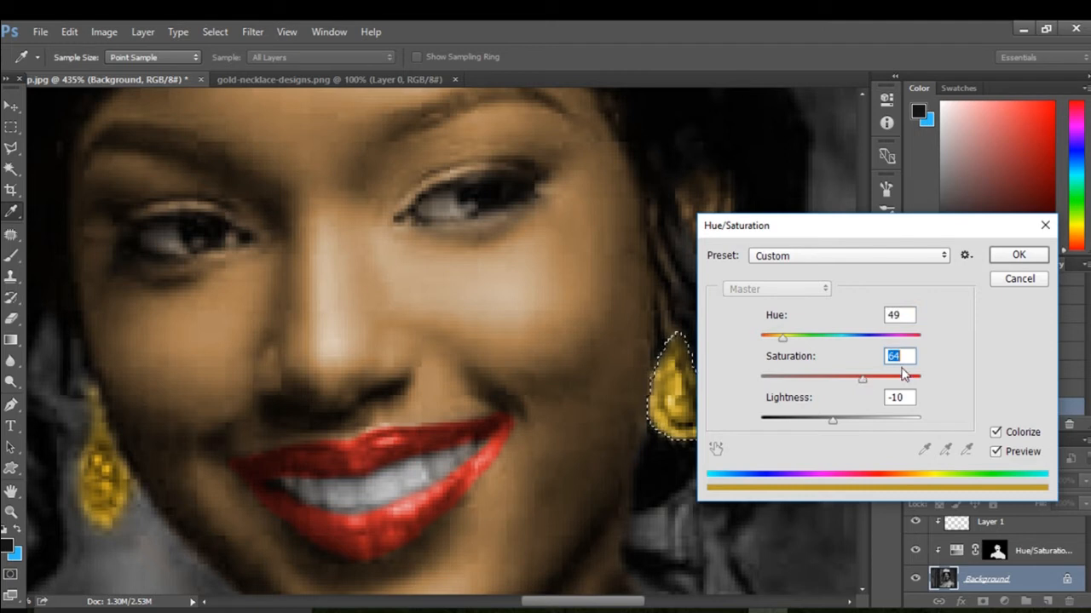
left_click(1017, 255)
- Deselect the gold earring on the picture's right and switch to the Move tool
key("ctrl+u")
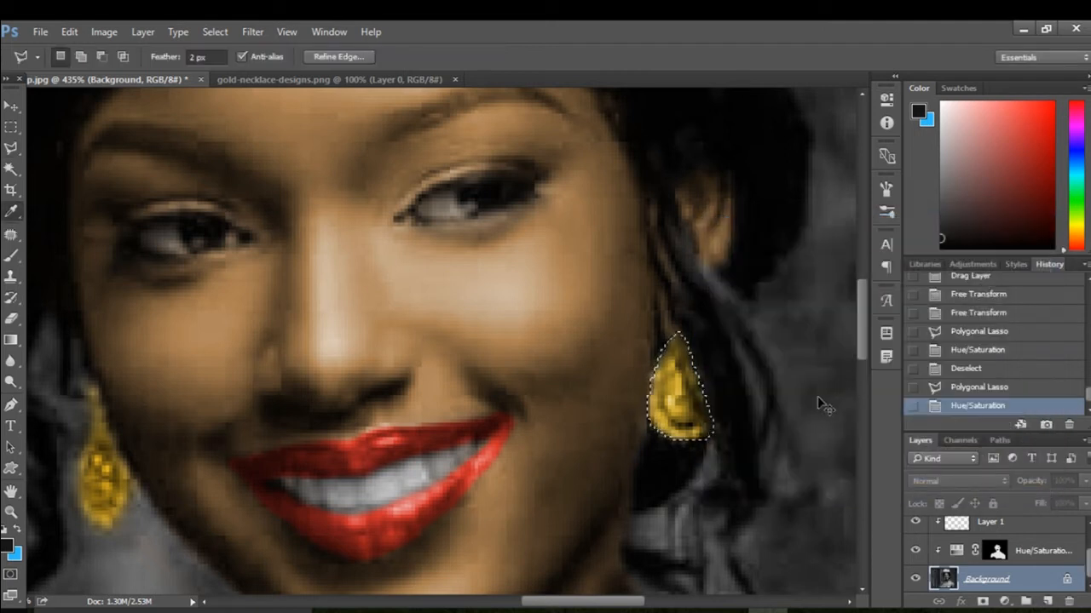
left_click(1018, 280)
key("ctrl+d")
scroll(732, 349, "down", 3)
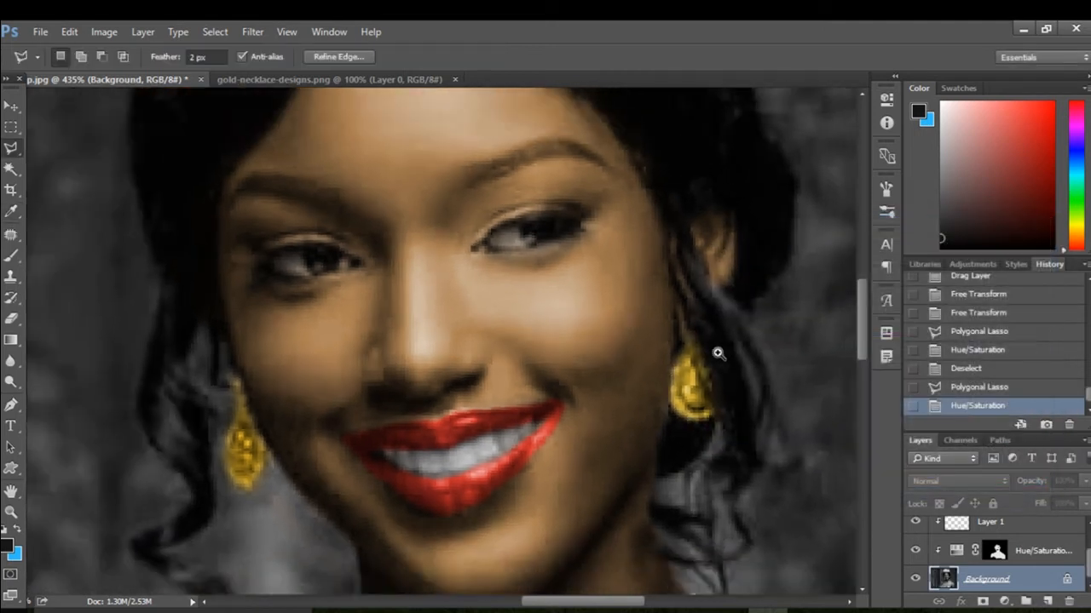
scroll(752, 365, "down", 5)
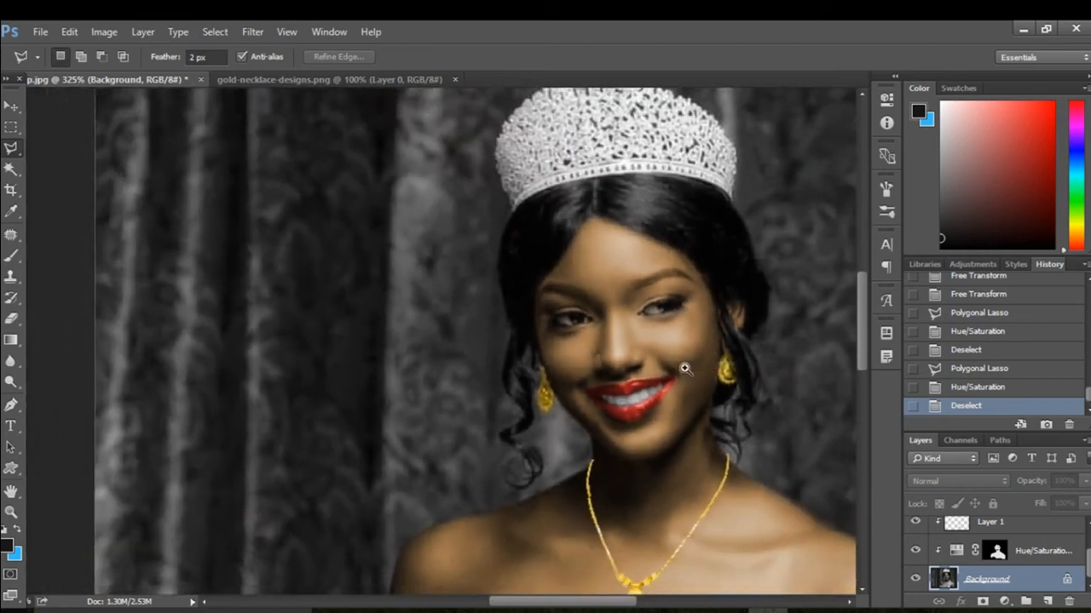
scroll(732, 376, "down", 2)
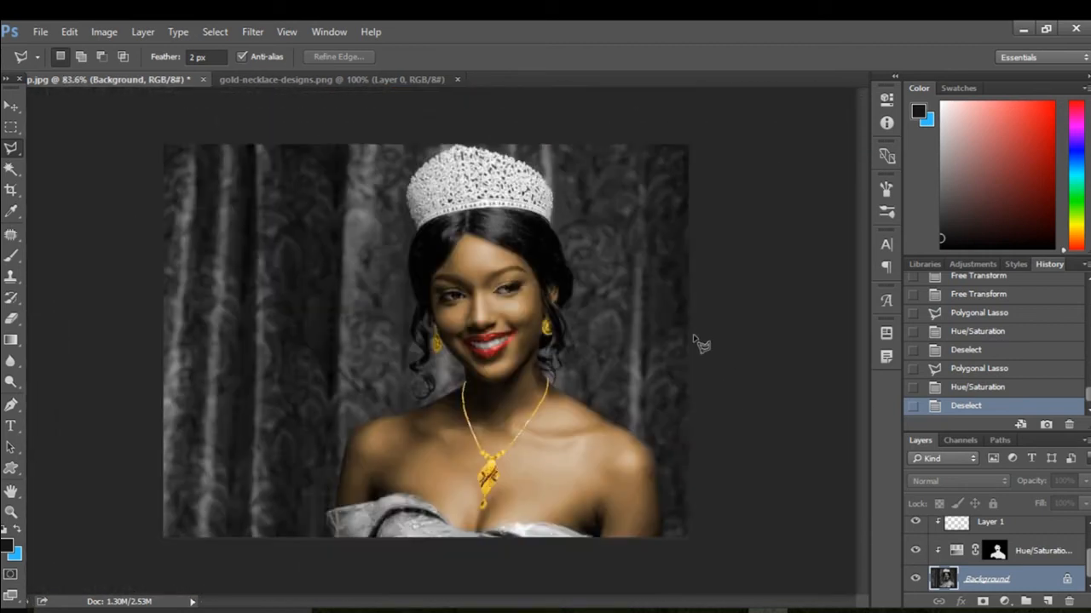
left_click(12, 107)
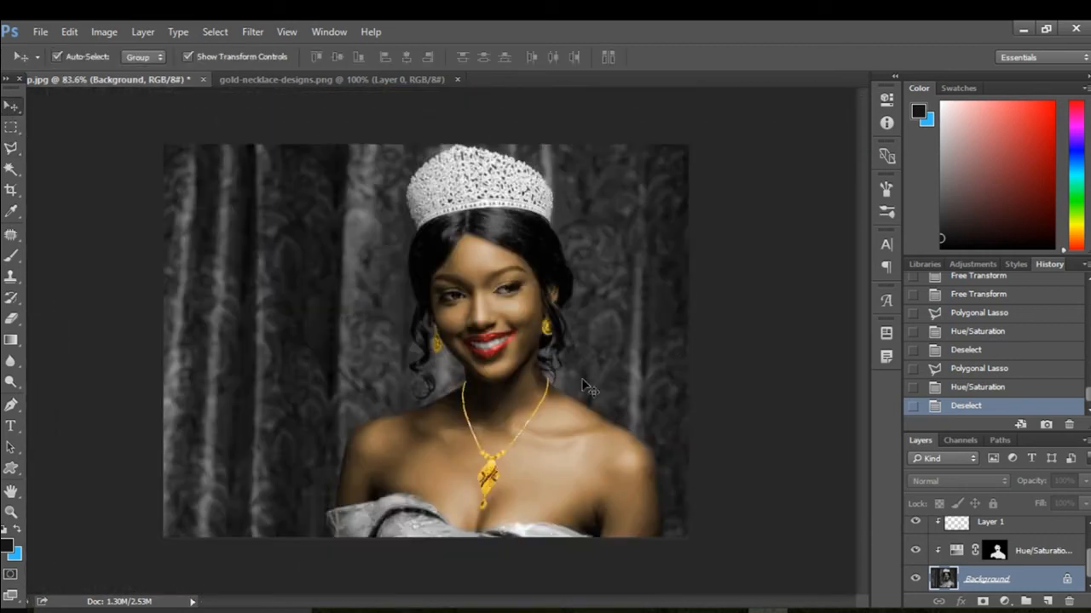
key("ctrl")
scroll(558, 406, "up", 1)
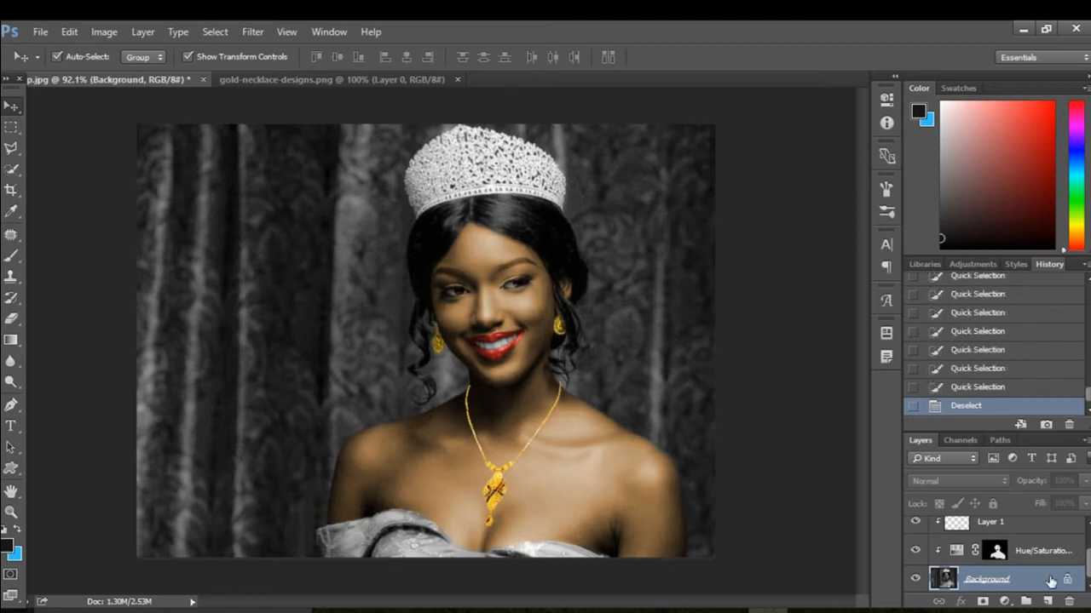
- Add a Hue/Saturation adjustment layer above the Background, colorizing it deep blue with Saturation 60 and Lightness -5
left_click(1006, 605)
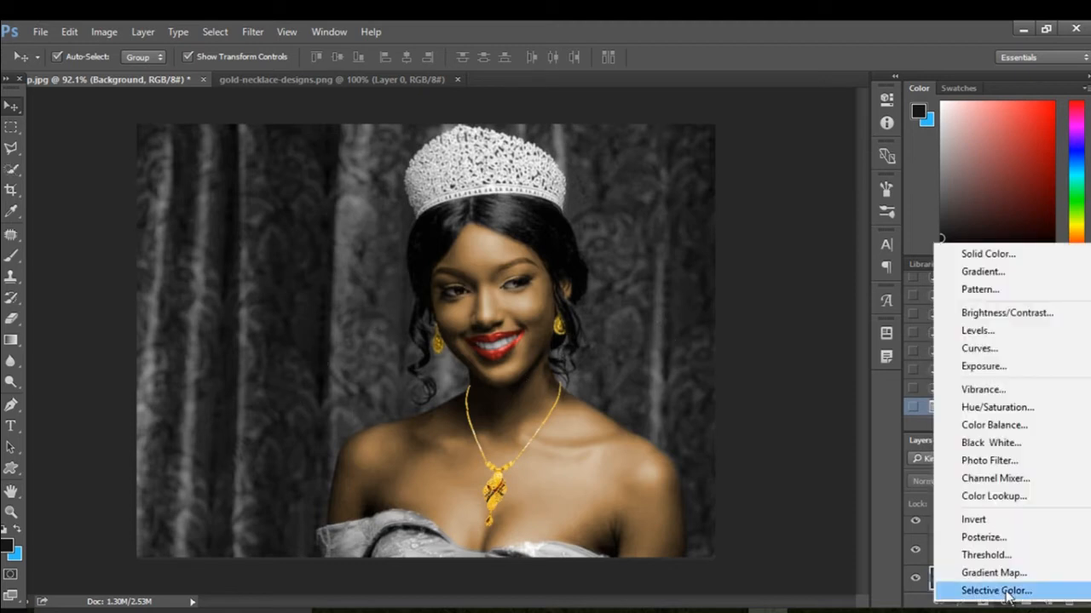
left_click(1004, 409)
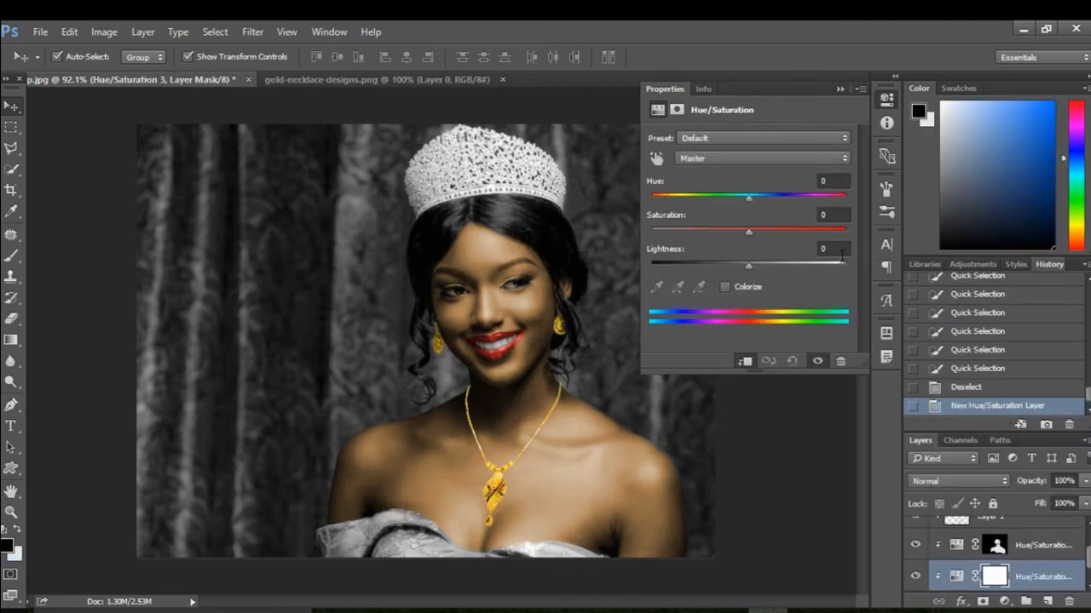
left_click(725, 287)
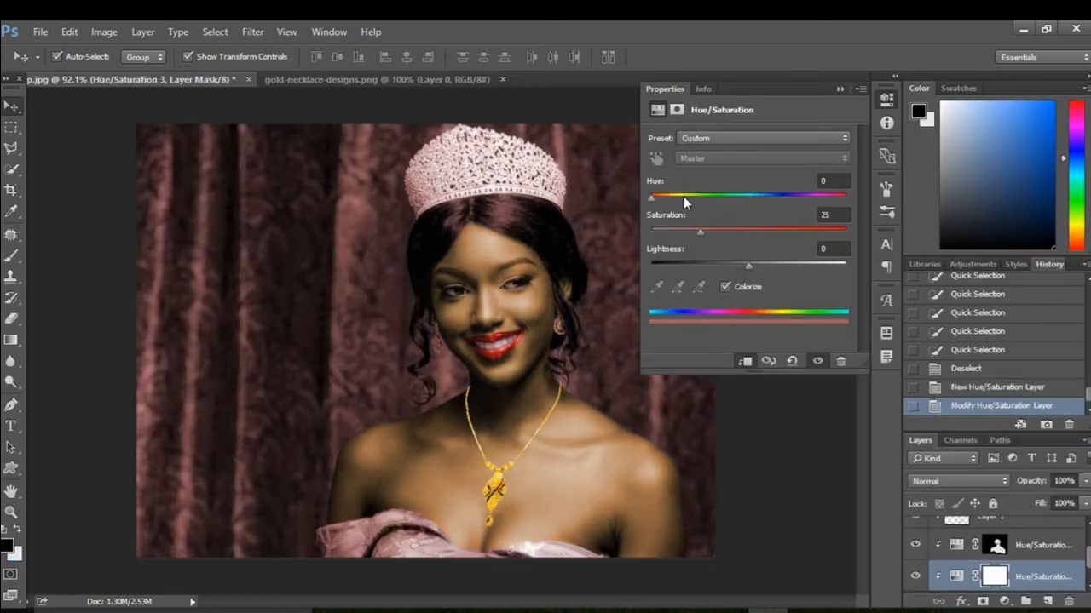
left_click_drag(687, 196, 760, 199)
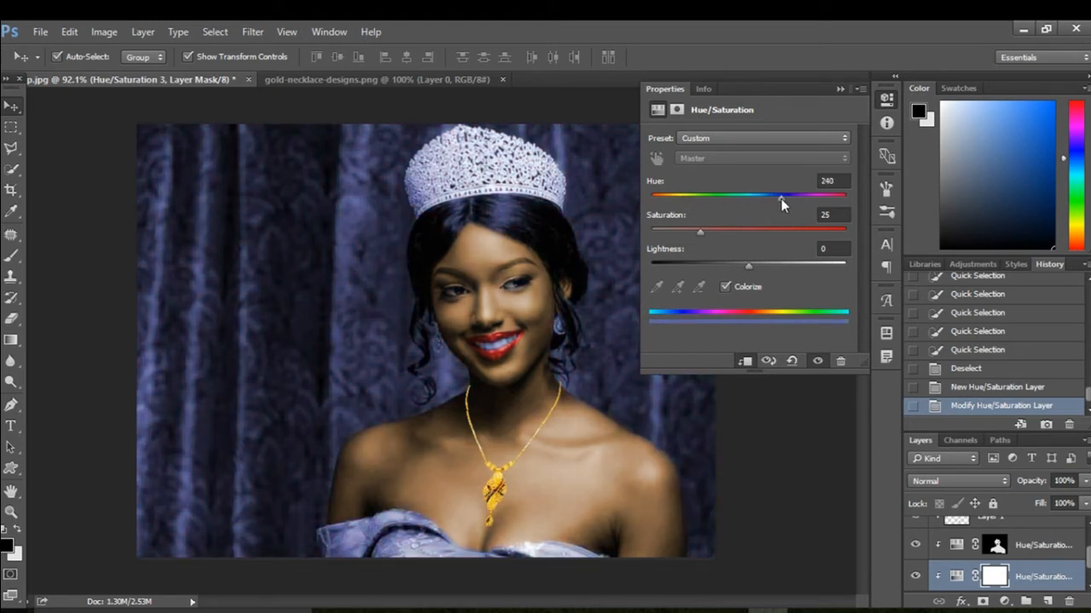
left_click_drag(717, 230, 757, 230)
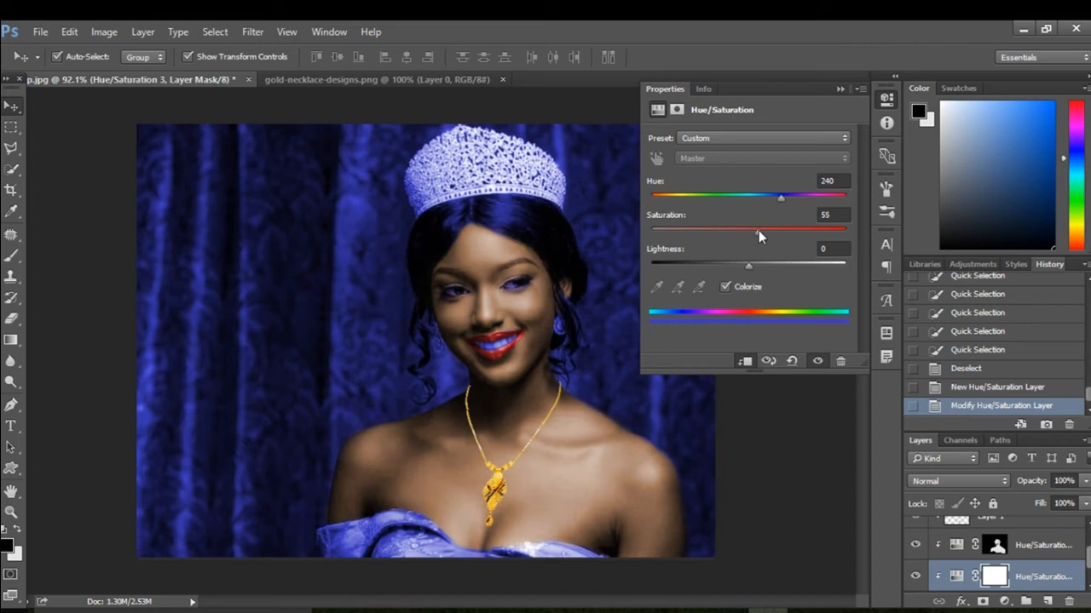
left_click_drag(748, 266, 744, 265)
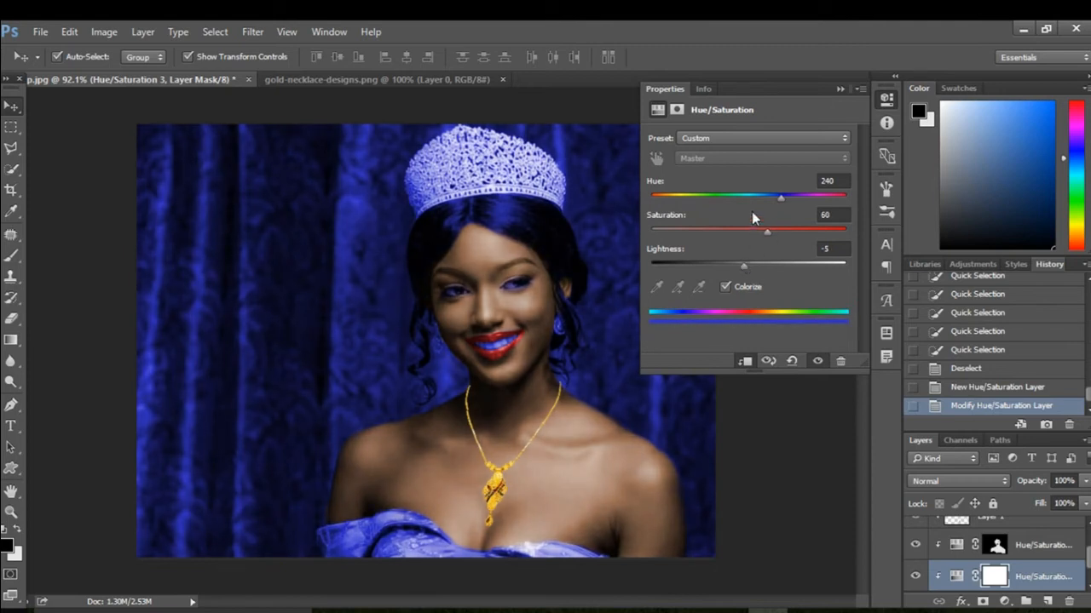
left_click_drag(776, 196, 779, 197)
left_click(840, 90)
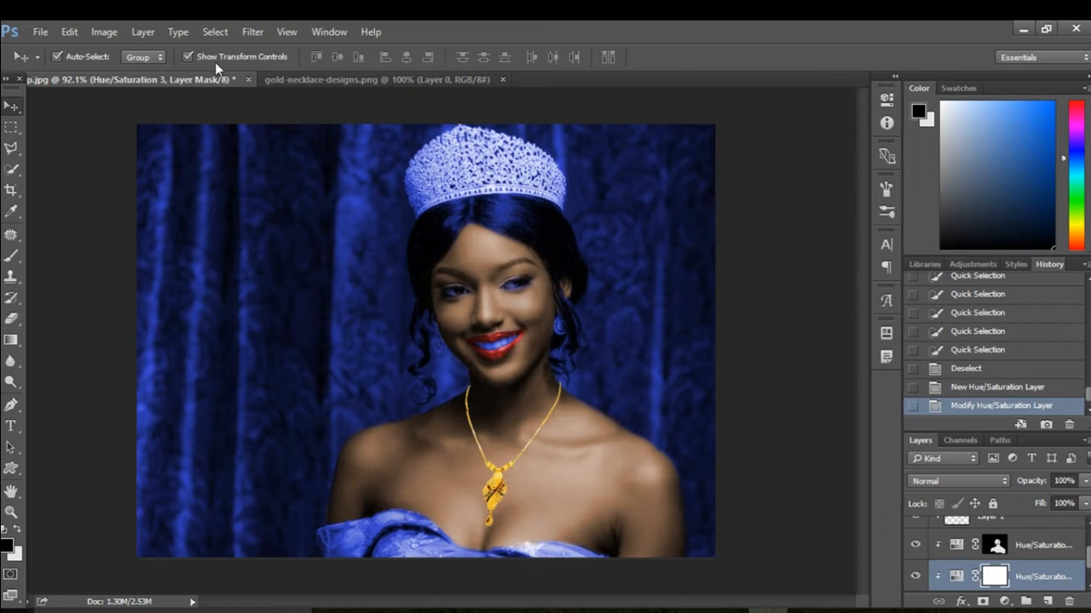
- Invert the new Hue/Saturation layer's mask to hide the blue tint
left_click(114, 29)
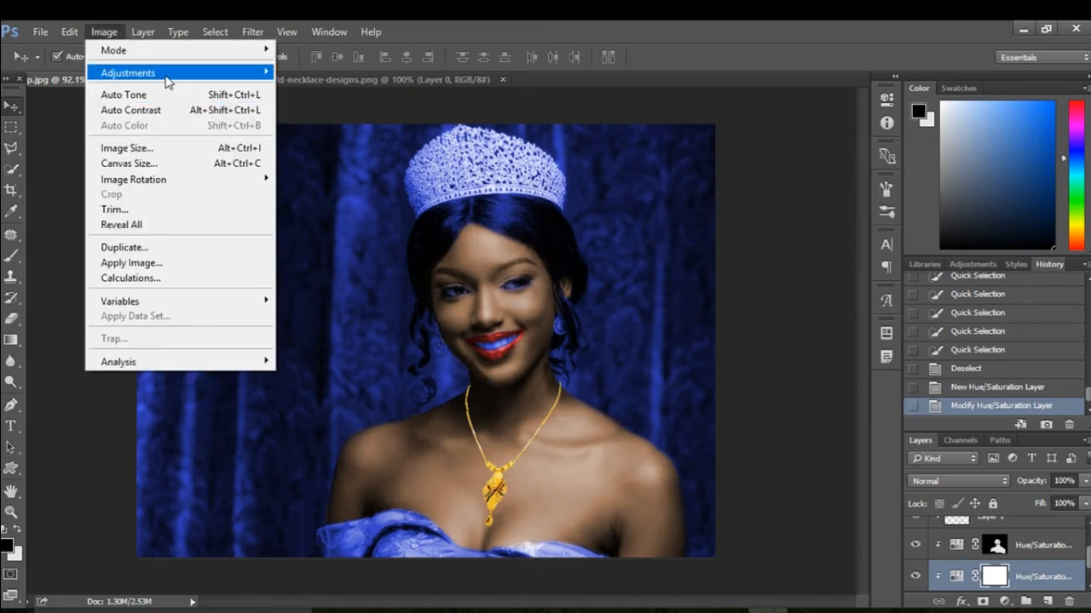
mouse_move(168, 81)
left_click(328, 251)
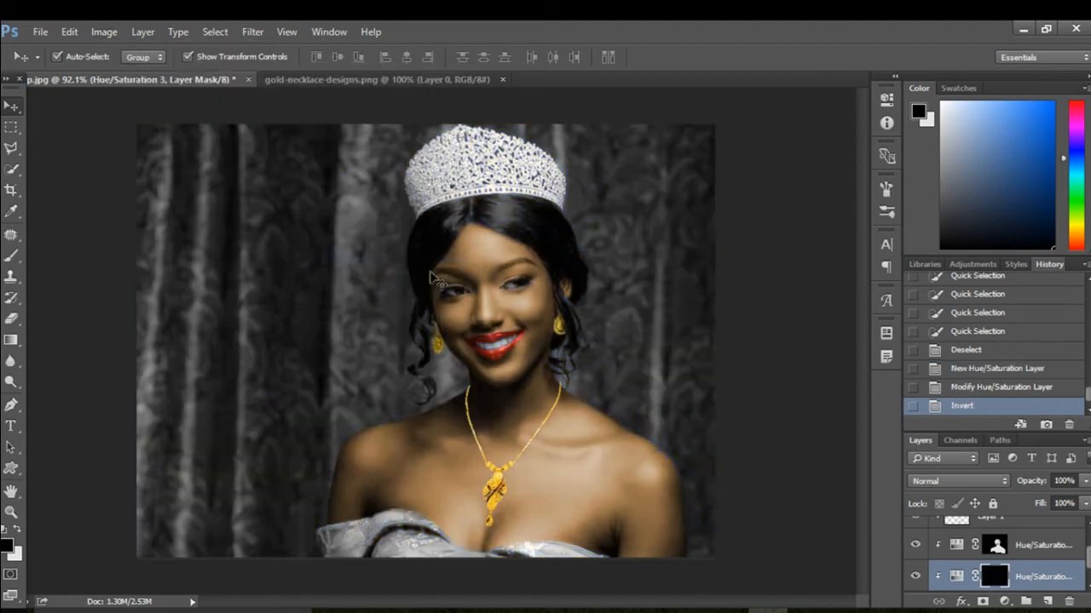
left_click(15, 171)
mouse_move(255, 174)
left_mouse_down()
mouse_move(244, 171)
mouse_move(256, 188)
left_mouse_up()
key("ctrl+z")
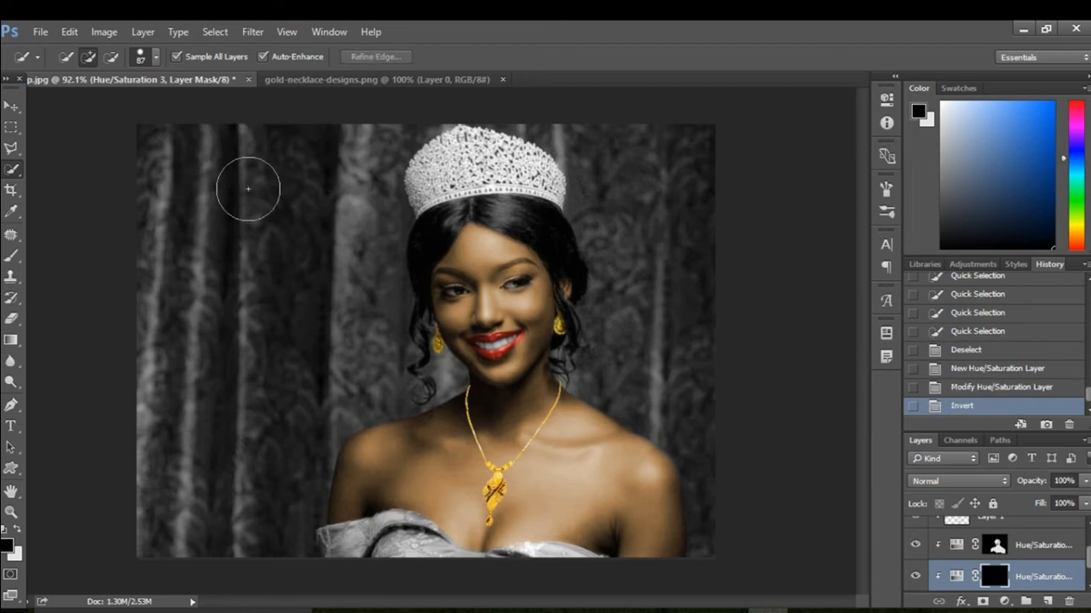
- With a soft 63 px white brush, paint the mask to tint the curtain's upper part blue on the picture's left, up to the crown
left_click(13, 256)
left_click(76, 56)
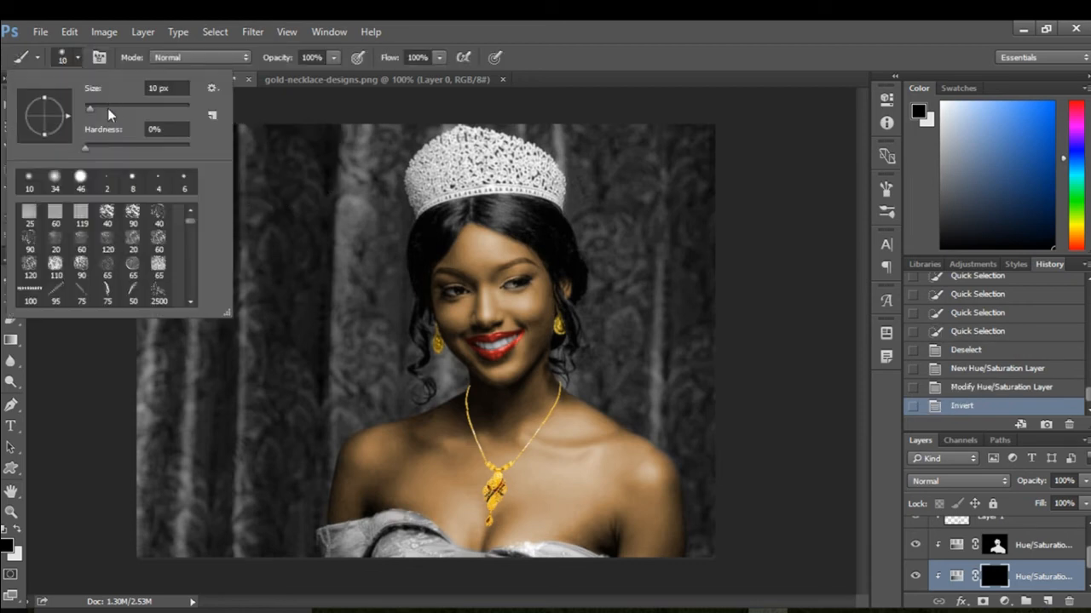
left_click_drag(107, 108, 117, 108)
left_click(19, 529)
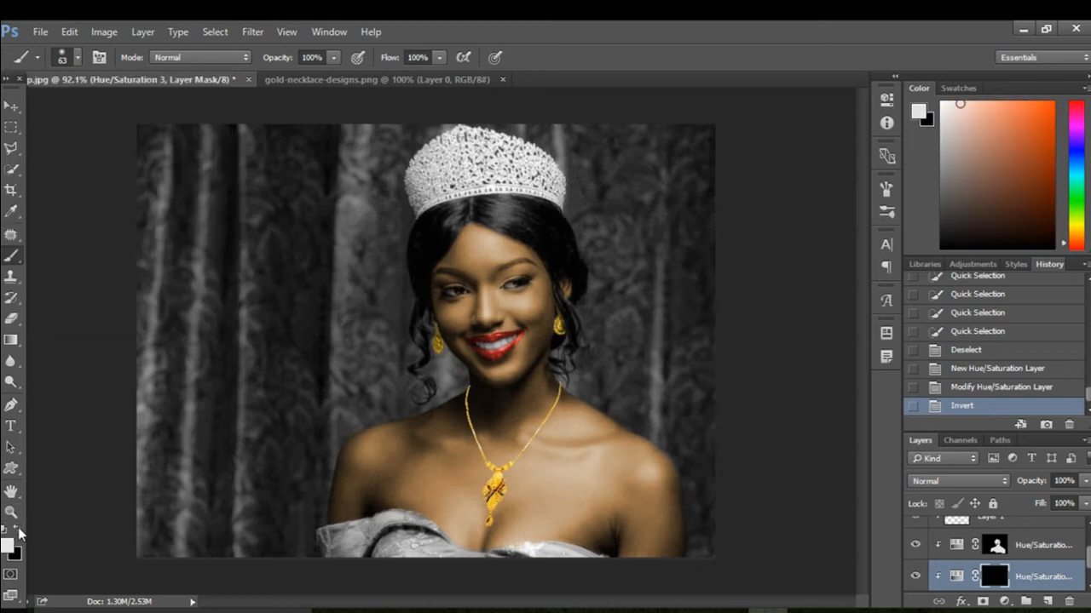
mouse_move(152, 394)
left_mouse_down()
mouse_move(184, 200)
mouse_move(180, 209)
mouse_move(154, 200)
mouse_move(162, 171)
left_mouse_up()
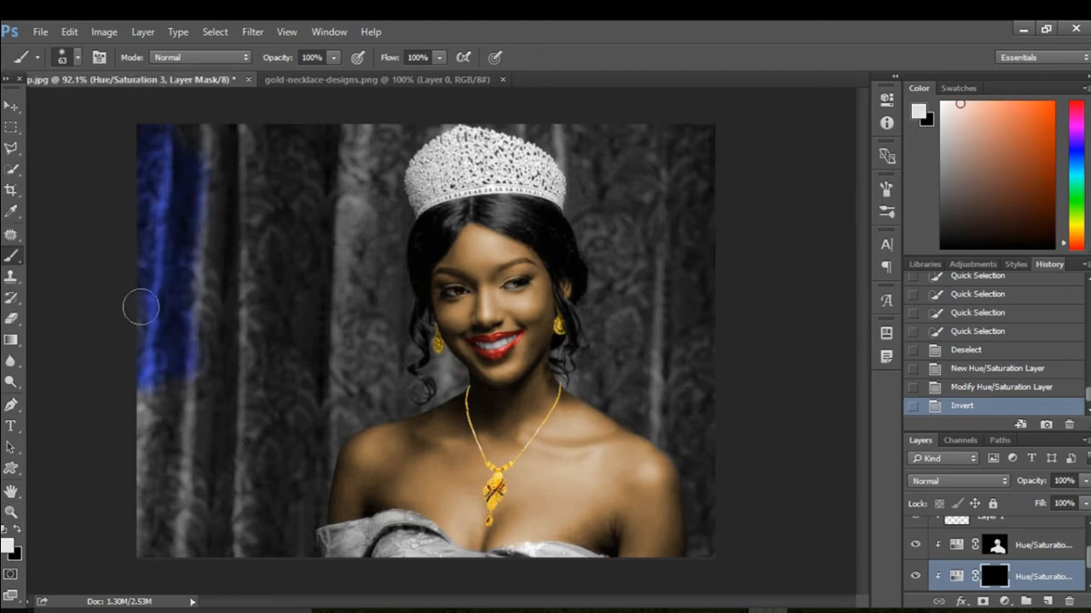
mouse_move(141, 307)
left_mouse_down()
mouse_move(187, 549)
mouse_move(175, 577)
mouse_move(209, 560)
mouse_move(251, 315)
mouse_move(259, 134)
mouse_move(218, 421)
mouse_move(229, 245)
mouse_move(172, 125)
mouse_move(248, 127)
mouse_move(282, 115)
mouse_move(274, 125)
mouse_move(330, 157)
mouse_move(382, 167)
mouse_move(421, 175)
left_mouse_up()
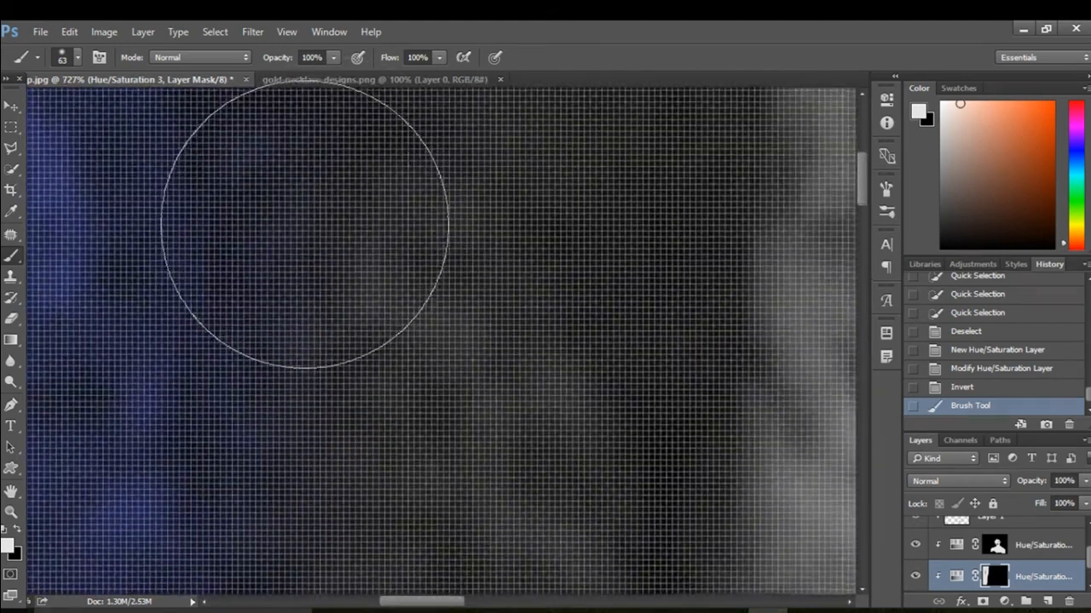
mouse_move(323, 207)
left_mouse_down()
mouse_move(365, 328)
mouse_move(440, 326)
mouse_move(554, 256)
left_mouse_up()
mouse_move(270, 329)
left_mouse_down()
mouse_move(351, 337)
mouse_move(291, 360)
left_mouse_up()
scroll(399, 345, "up", 1)
left_click_drag(395, 343, 252, 470)
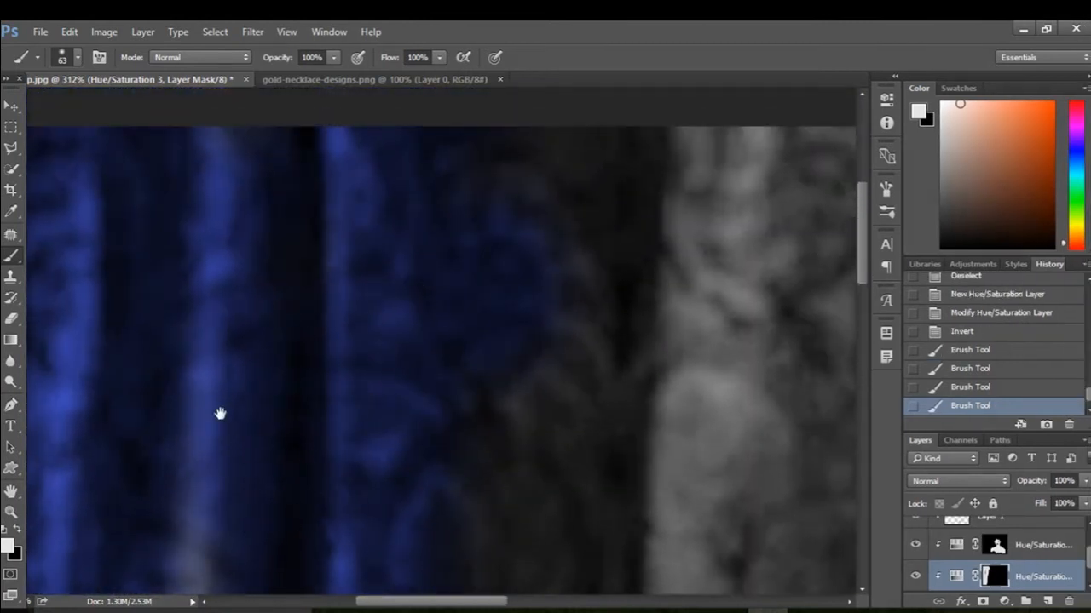
left_click_drag(220, 414, 380, 102)
left_click_drag(327, 312, 375, 196)
left_click_drag(462, 318, 243, 537)
mouse_move(489, 388)
left_mouse_down()
mouse_move(431, 241)
mouse_move(435, 324)
left_mouse_up()
left_click_drag(488, 285, 488, 348)
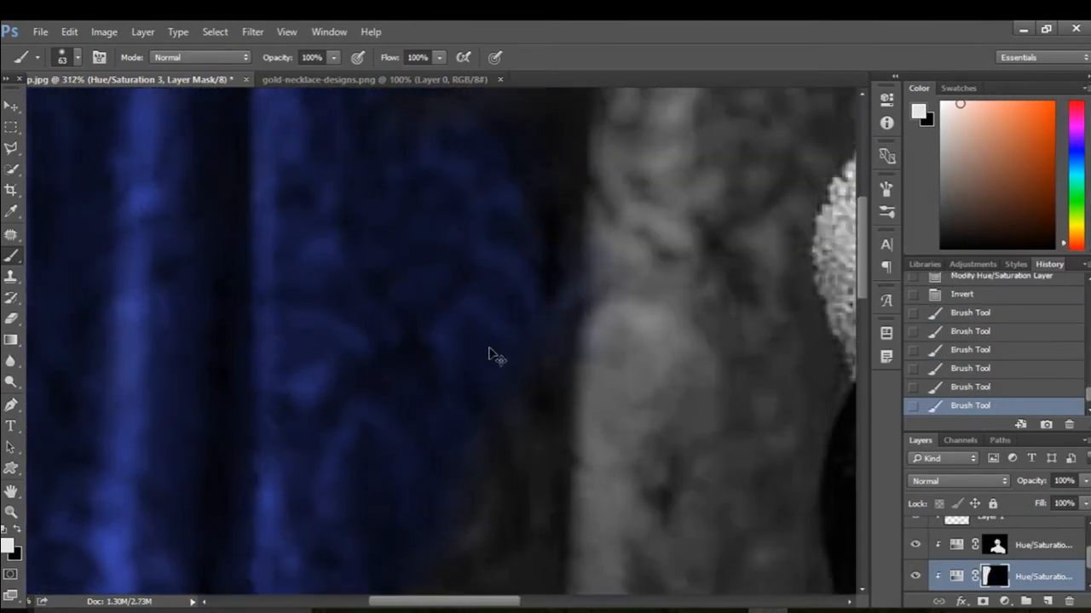
scroll(490, 356, "down", 2)
mouse_move(564, 200)
left_mouse_down()
mouse_move(334, 214)
mouse_move(630, 185)
mouse_move(604, 237)
mouse_move(545, 209)
mouse_move(626, 242)
mouse_move(709, 164)
mouse_move(625, 320)
mouse_move(628, 379)
mouse_move(579, 529)
mouse_move(458, 488)
left_mouse_up()
scroll(462, 394, "down", 2)
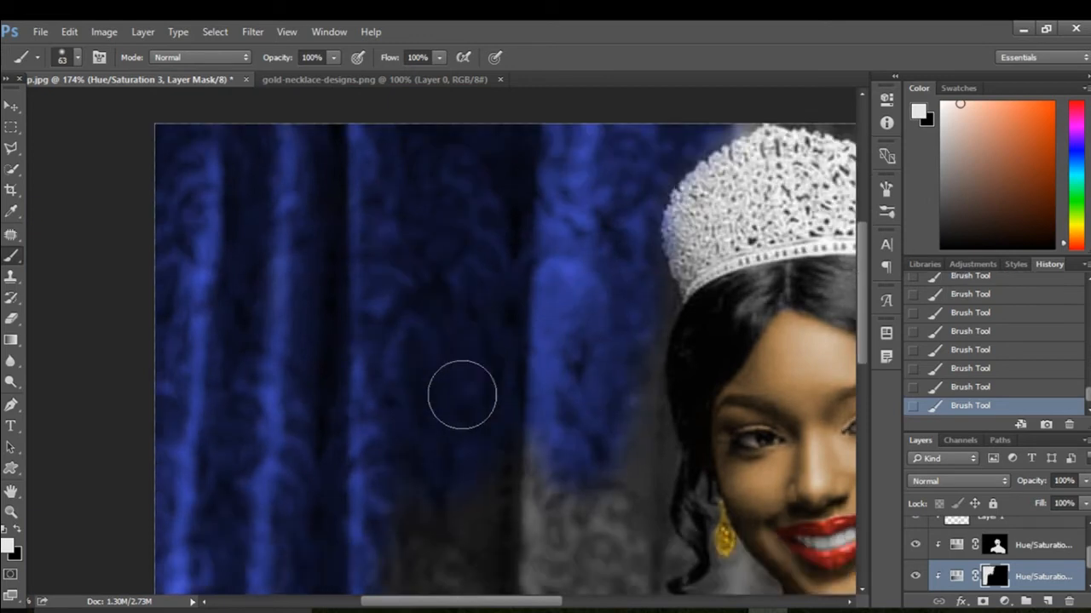
- Paint the mask white over the lower curtain on the picture's left, down to the shoulder and bottom edge
scroll(461, 394, "down", 1)
mouse_move(602, 470)
left_mouse_down()
mouse_move(617, 419)
mouse_move(426, 423)
left_mouse_up()
scroll(520, 335, "down", 2)
mouse_move(579, 443)
left_mouse_down()
mouse_move(611, 492)
mouse_move(585, 433)
mouse_move(370, 479)
left_mouse_up()
scroll(406, 380, "down", 2)
scroll(407, 380, "down", 1)
mouse_move(542, 318)
left_mouse_down()
mouse_move(476, 449)
mouse_move(361, 497)
mouse_move(381, 547)
mouse_move(343, 529)
left_mouse_up()
scroll(391, 334, "down", 2)
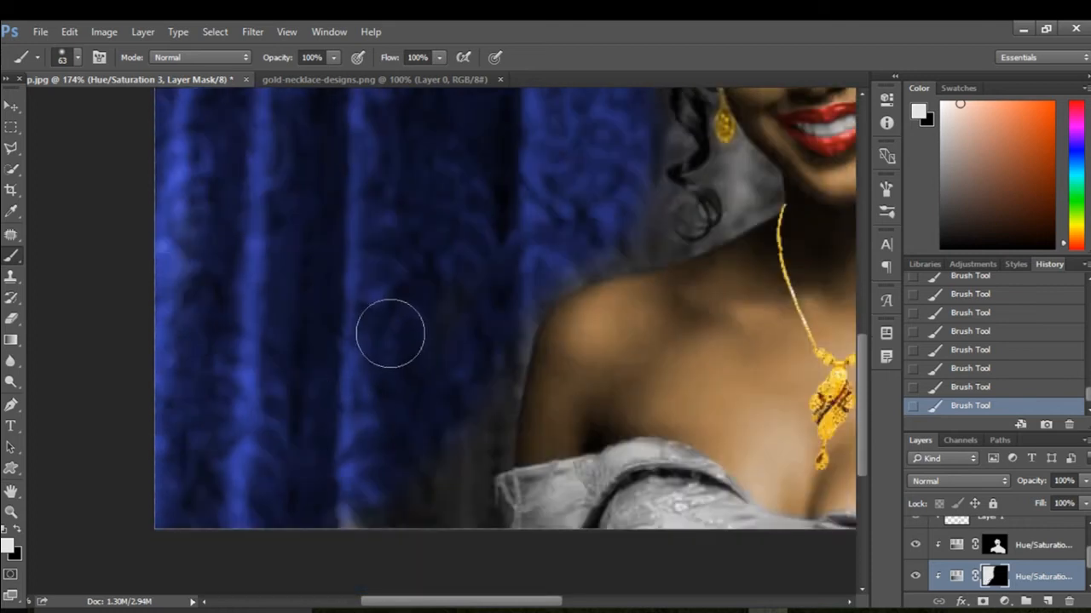
scroll(391, 333, "down", 6)
mouse_move(500, 273)
left_mouse_down()
mouse_move(474, 321)
mouse_move(316, 441)
left_mouse_up()
scroll(244, 366, "up", 5)
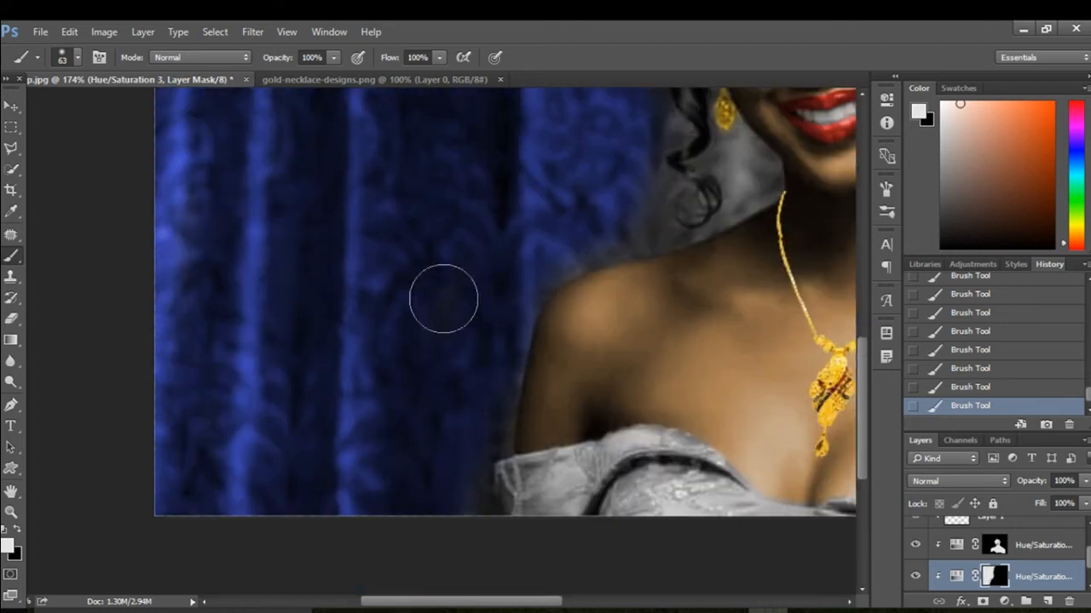
- Paint the mask white with the 63 px brush over the upper curtain on the picture's right, from beside the crown to the image edge
mouse_move(518, 238)
left_mouse_down()
mouse_move(192, 448)
mouse_move(183, 487)
left_mouse_up()
mouse_move(402, 106)
left_mouse_down()
mouse_move(301, 395)
mouse_move(303, 435)
left_mouse_up()
mouse_move(467, 277)
left_mouse_down()
mouse_move(635, 304)
mouse_move(826, 300)
mouse_move(694, 299)
mouse_move(746, 411)
mouse_move(727, 371)
mouse_move(546, 359)
mouse_move(593, 400)
left_mouse_up()
key("ctrl+z")
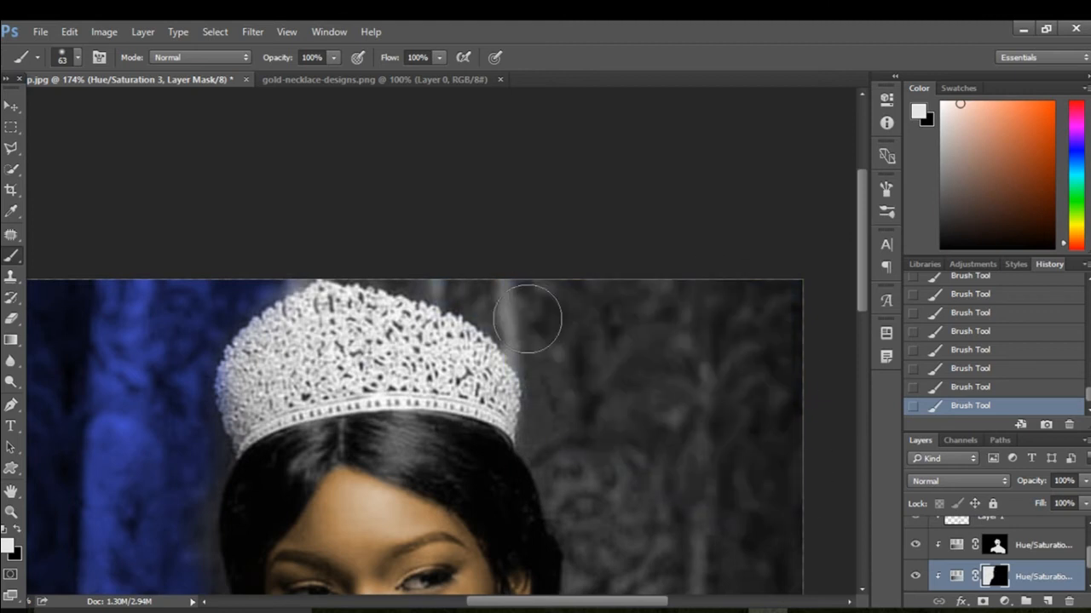
mouse_move(528, 319)
left_mouse_down()
mouse_move(746, 322)
mouse_move(739, 292)
mouse_move(681, 298)
mouse_move(592, 329)
left_mouse_up()
scroll(700, 330, "down", 3)
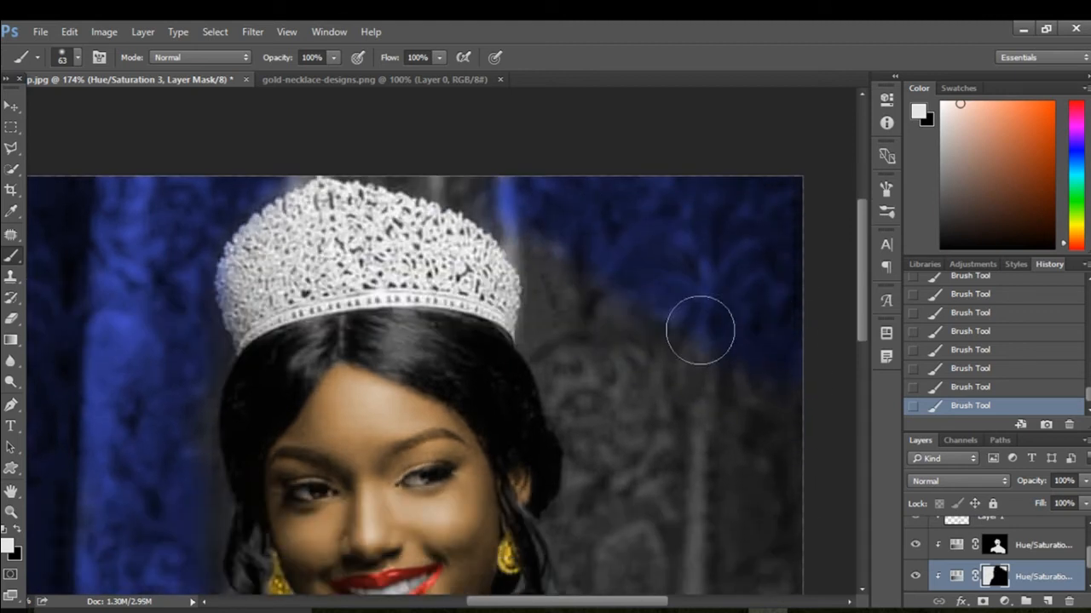
scroll(700, 330, "down", 3)
mouse_move(766, 295)
left_mouse_down()
mouse_move(743, 366)
mouse_move(596, 125)
mouse_move(562, 138)
mouse_move(605, 296)
mouse_move(749, 469)
mouse_move(788, 482)
left_mouse_up()
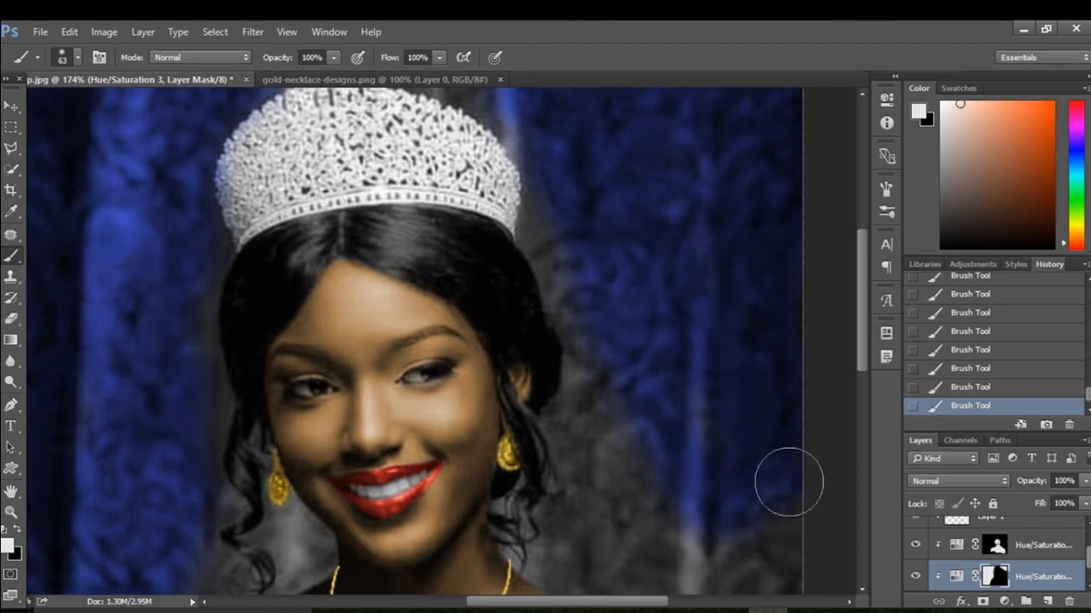
- Paint the mask white over the lower curtain on the picture's right, down past the shoulder to the bottom edge
scroll(788, 482, "down", 3)
mouse_move(616, 265)
left_mouse_down()
mouse_move(623, 335)
mouse_move(803, 548)
left_mouse_up()
scroll(804, 548, "down", 3)
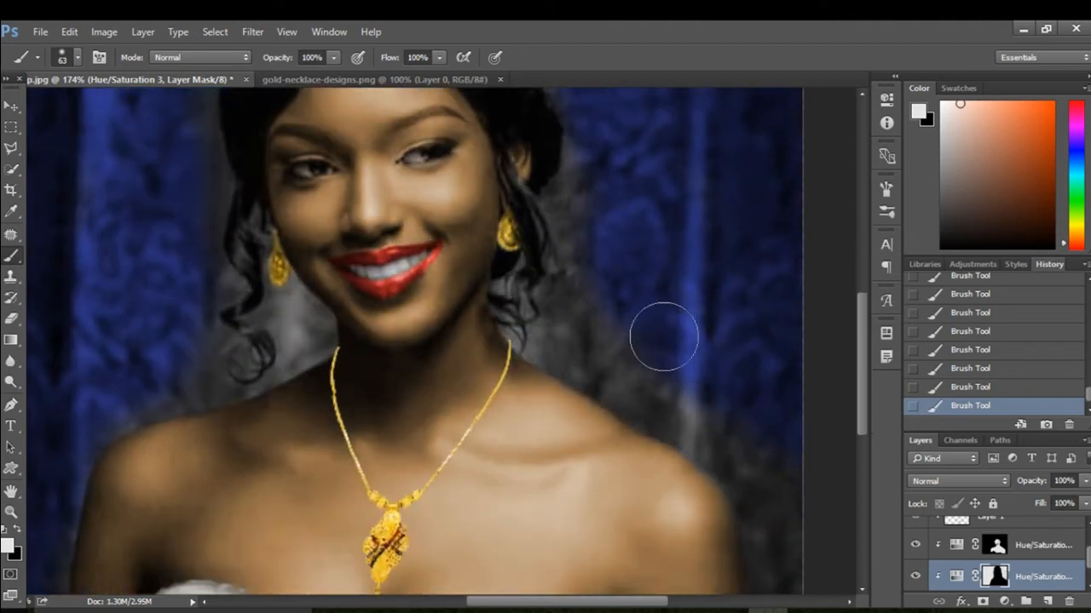
left_click_drag(664, 338, 762, 456)
scroll(764, 341, "down", 3)
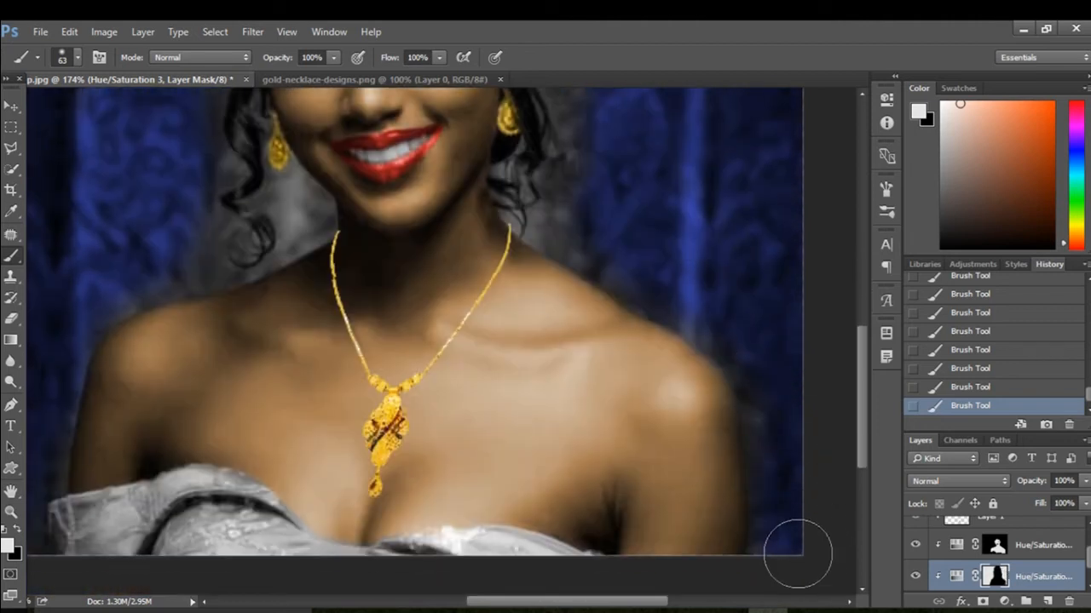
- Reduce the brush to 20 px and paint the blue tint closely along the arm and shoulder edge on the picture's right
key("bracketleft")
key("bracketleft")
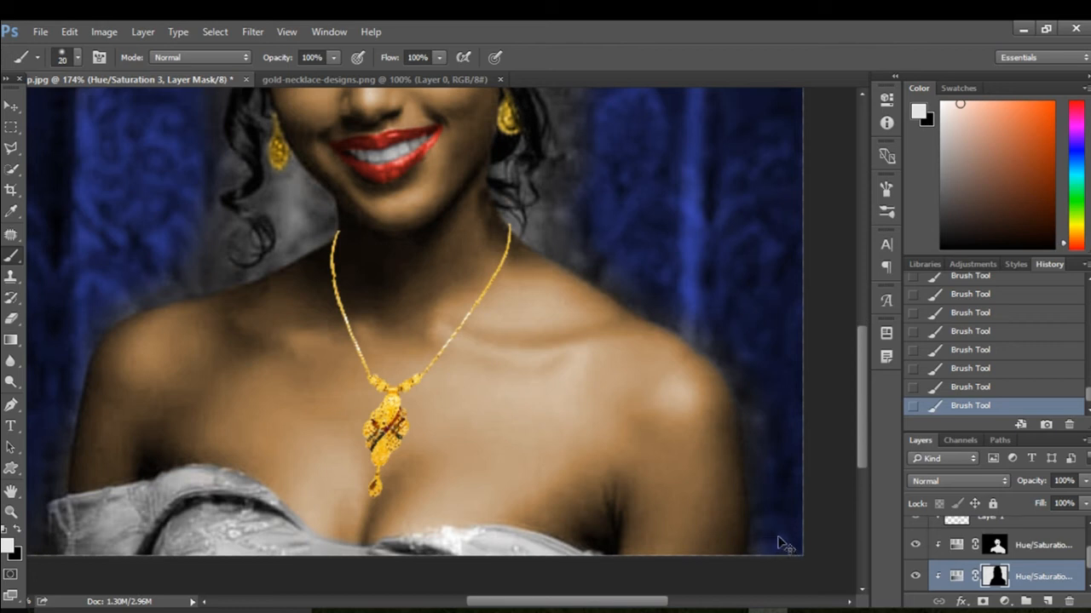
scroll(773, 523, "up", 5)
scroll(769, 470, "down", 3)
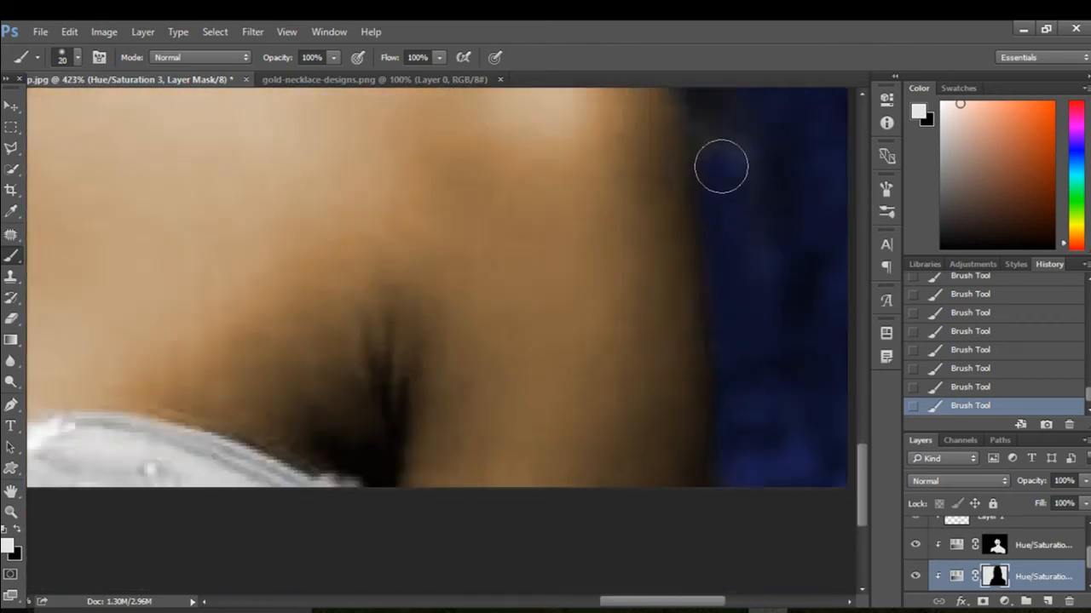
scroll(730, 260, "up", 4)
scroll(728, 271, "up", 5)
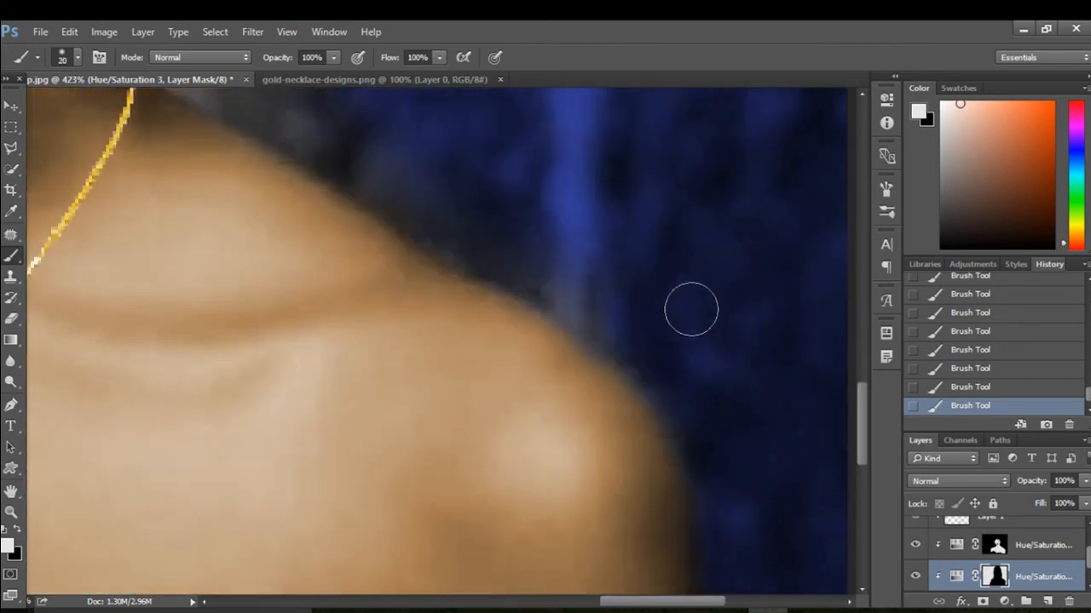
scroll(562, 321, "up", 4)
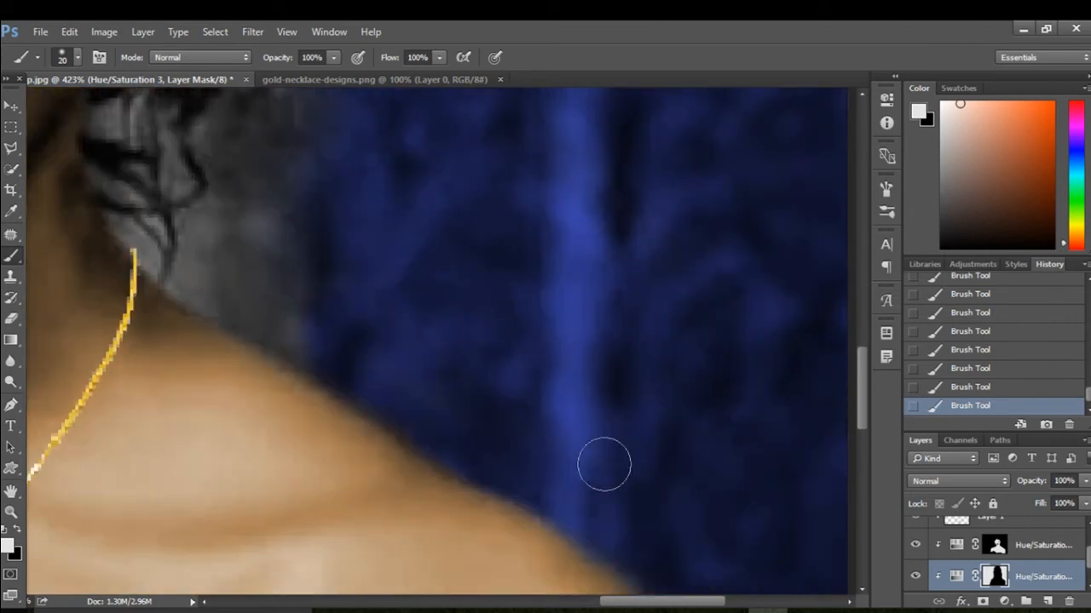
- Paint the mask white over the gray gaps around the curls on the picture's right, from the neck up past the earring
mouse_move(181, 263)
left_mouse_down()
mouse_move(281, 307)
mouse_move(304, 256)
left_mouse_up()
scroll(332, 304, "up", 2)
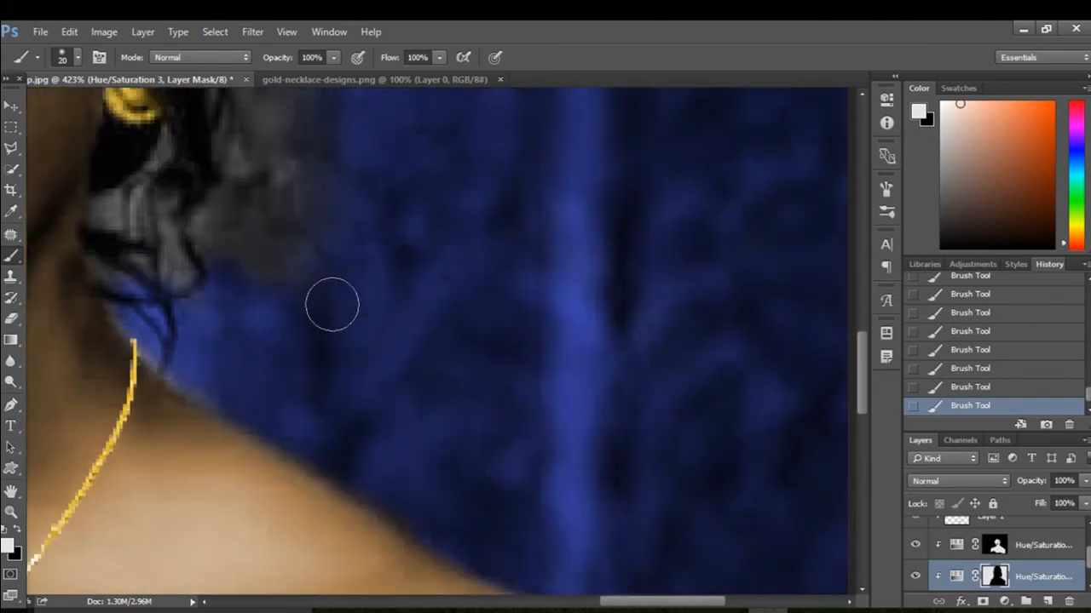
mouse_move(197, 243)
left_mouse_down()
mouse_move(116, 248)
mouse_move(229, 180)
mouse_move(167, 175)
mouse_move(348, 195)
left_mouse_up()
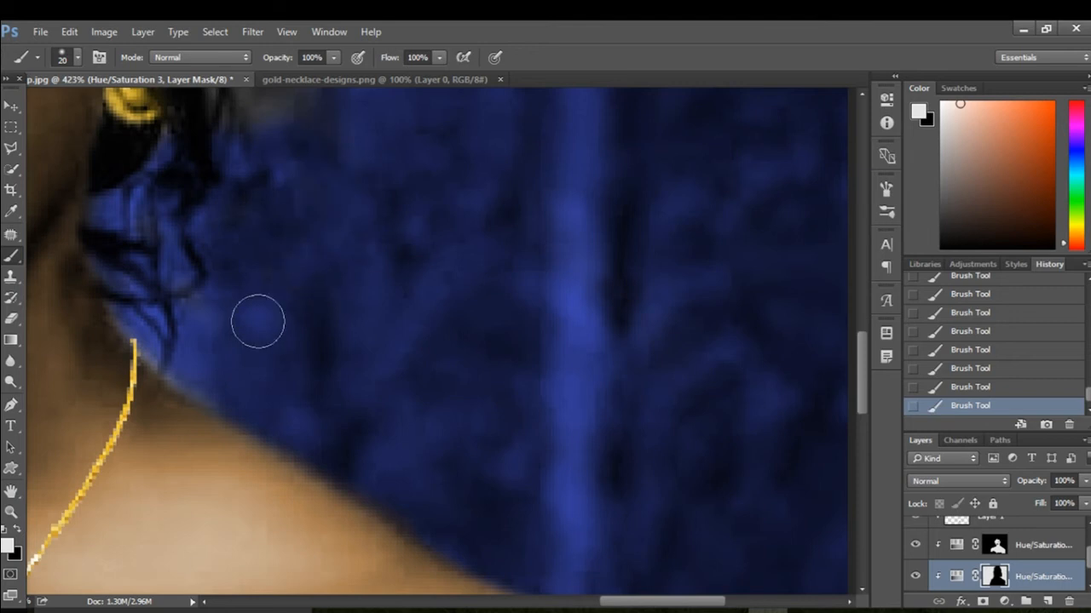
scroll(273, 337, "up", 3)
scroll(319, 332, "up", 4)
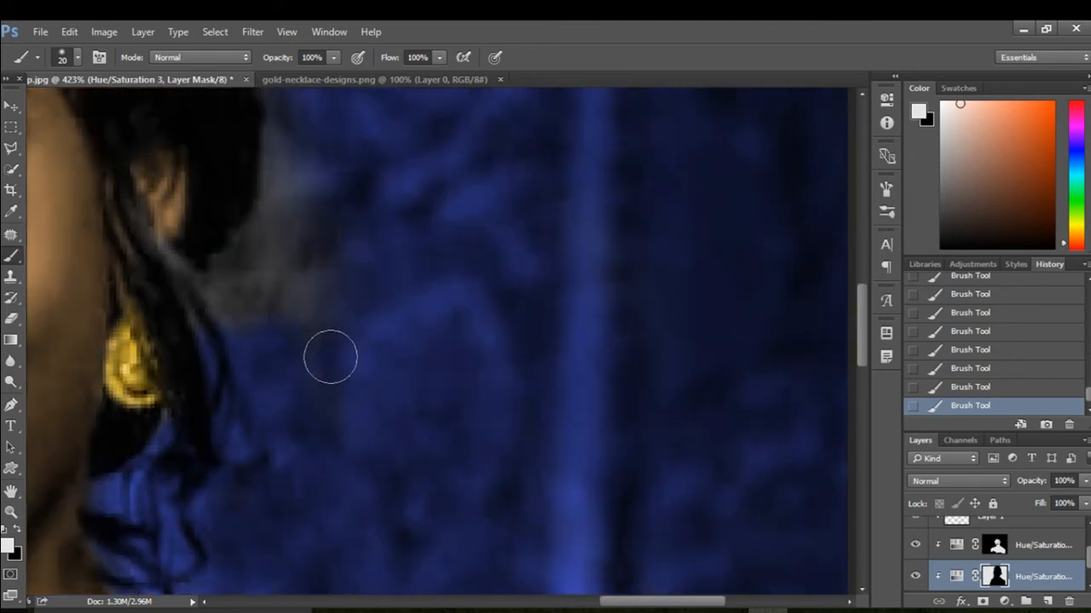
mouse_move(329, 358)
left_mouse_down()
mouse_move(286, 129)
mouse_move(260, 251)
mouse_move(228, 269)
mouse_move(266, 308)
left_mouse_up()
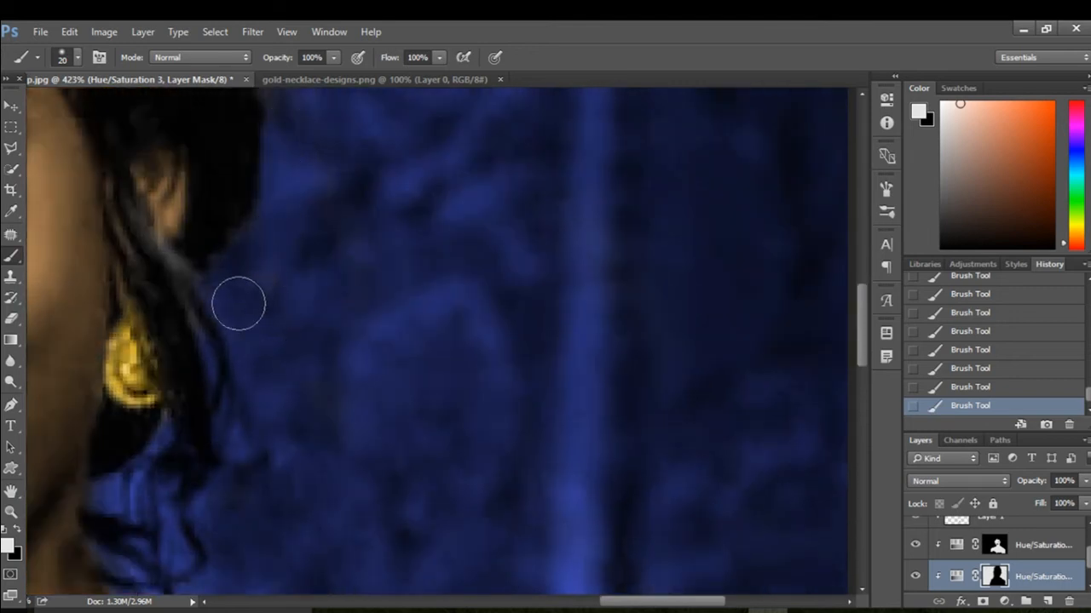
- Paint the blue tint along the outer edge of the hair and up the crown's side on the picture's right
scroll(268, 315, "up", 2)
scroll(281, 222, "up", 5)
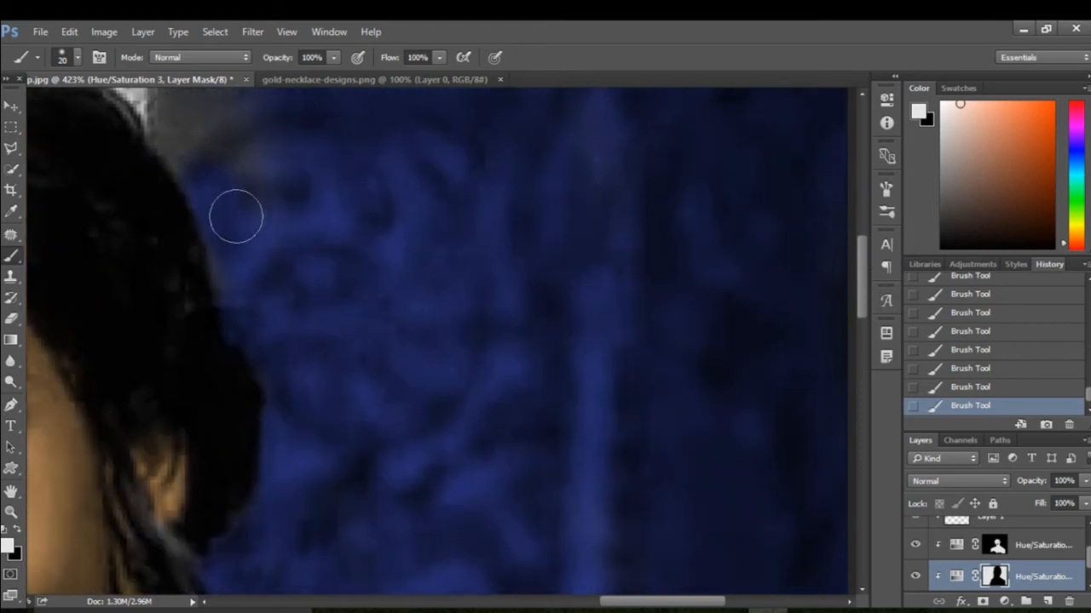
scroll(236, 217, "up", 2)
mouse_move(284, 254)
left_mouse_down()
mouse_move(241, 290)
mouse_move(194, 144)
mouse_move(185, 223)
mouse_move(197, 273)
left_mouse_up()
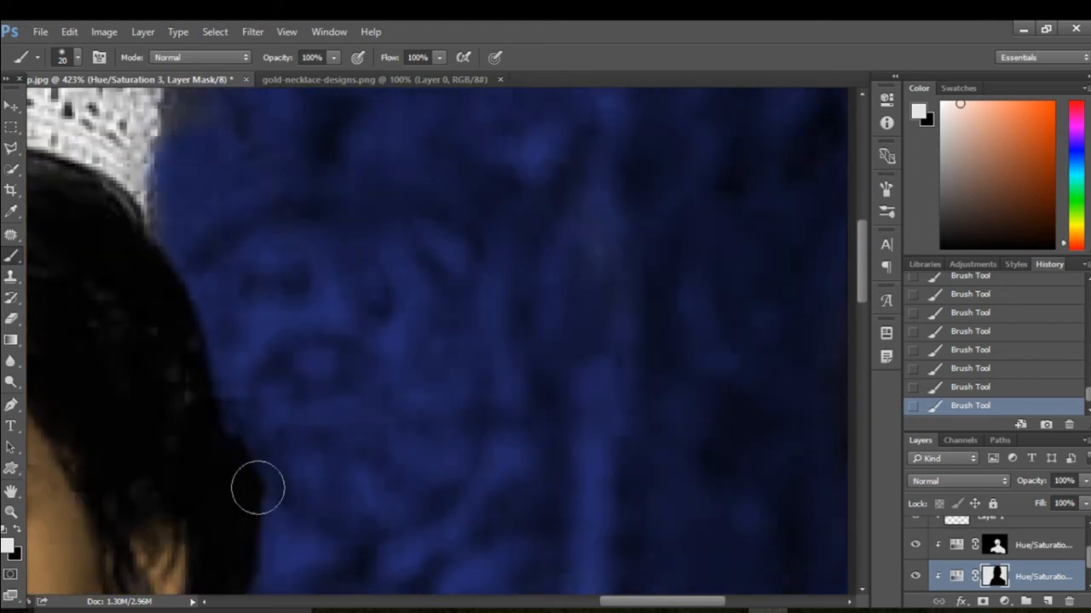
scroll(267, 395, "up", 3)
mouse_move(213, 341)
left_mouse_down()
mouse_move(190, 304)
mouse_move(182, 226)
mouse_move(134, 123)
left_mouse_up()
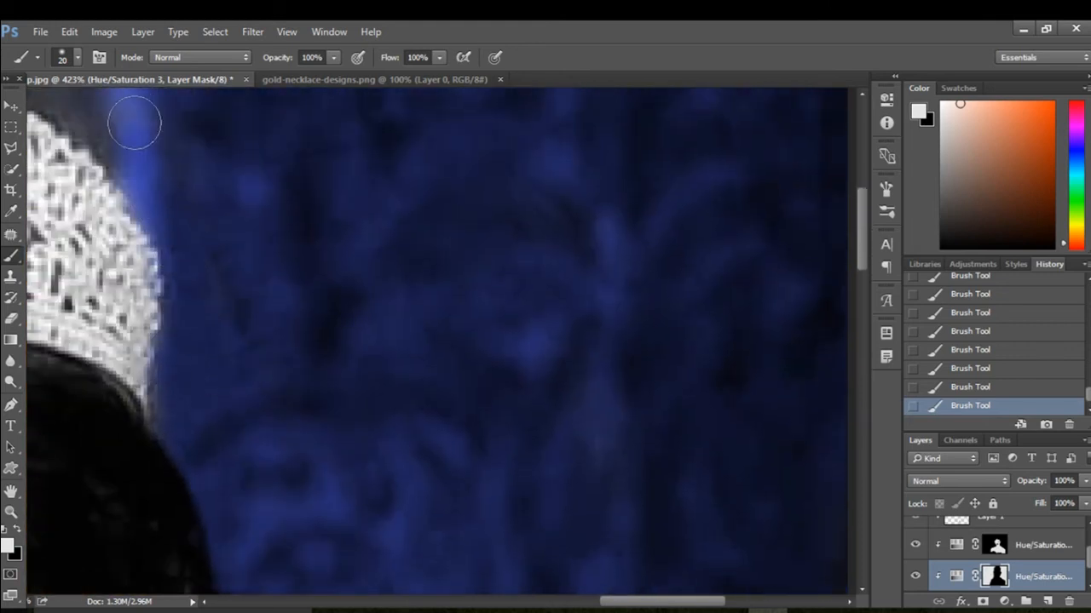
- Paint the mask white over the remaining gray curtain strip along the top of the crown
left_click_drag(188, 161, 465, 366)
mouse_move(418, 198)
left_mouse_down()
mouse_move(478, 318)
mouse_move(431, 375)
left_mouse_up()
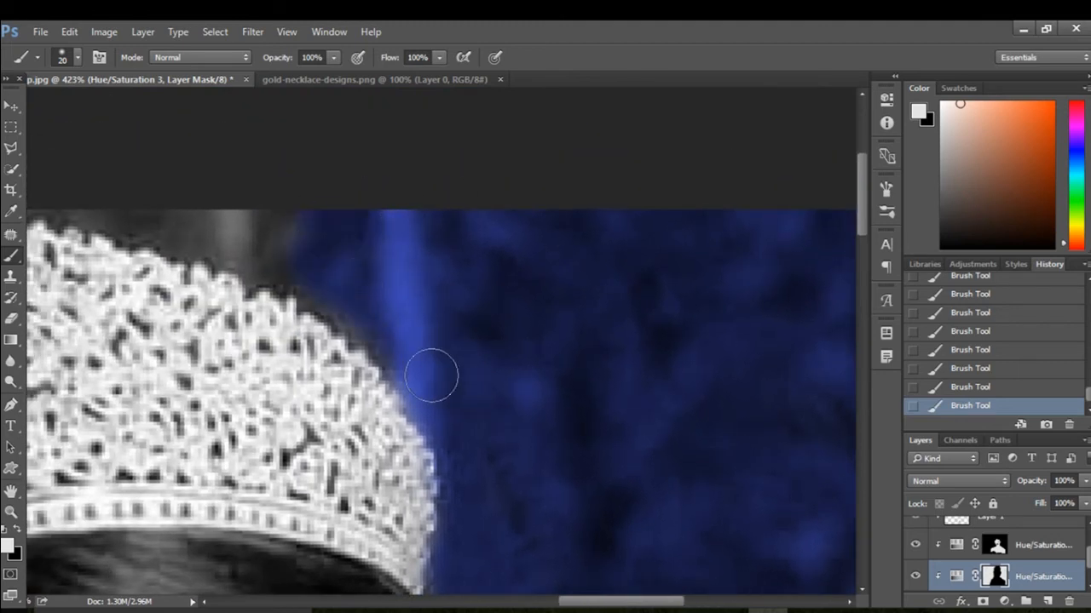
mouse_move(304, 275)
left_mouse_down()
mouse_move(231, 231)
mouse_move(338, 269)
left_mouse_up()
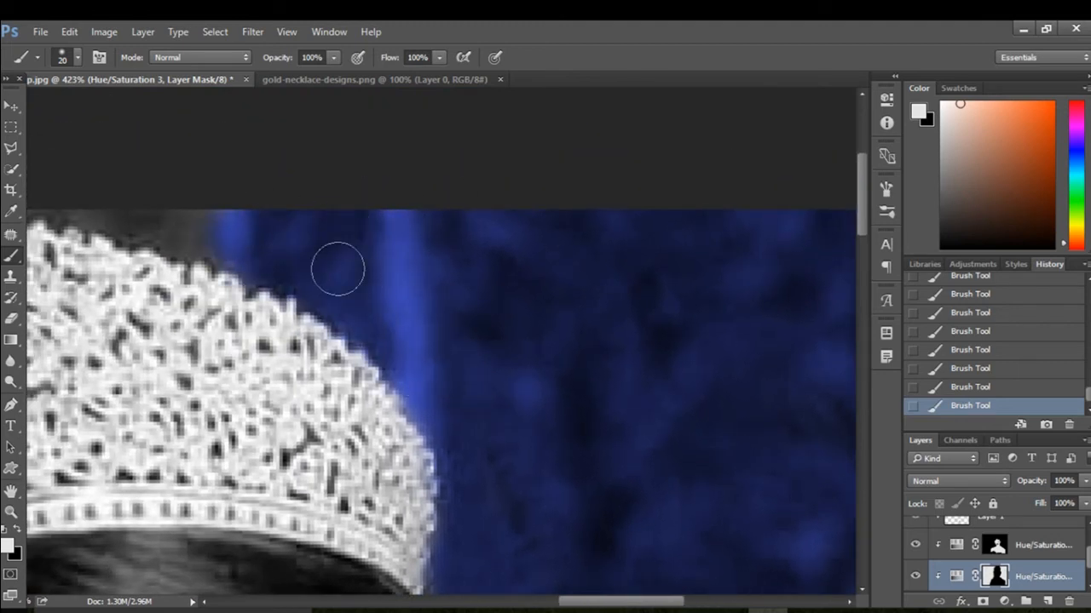
left_click_drag(426, 311, 767, 430)
left_click_drag(614, 355, 392, 310)
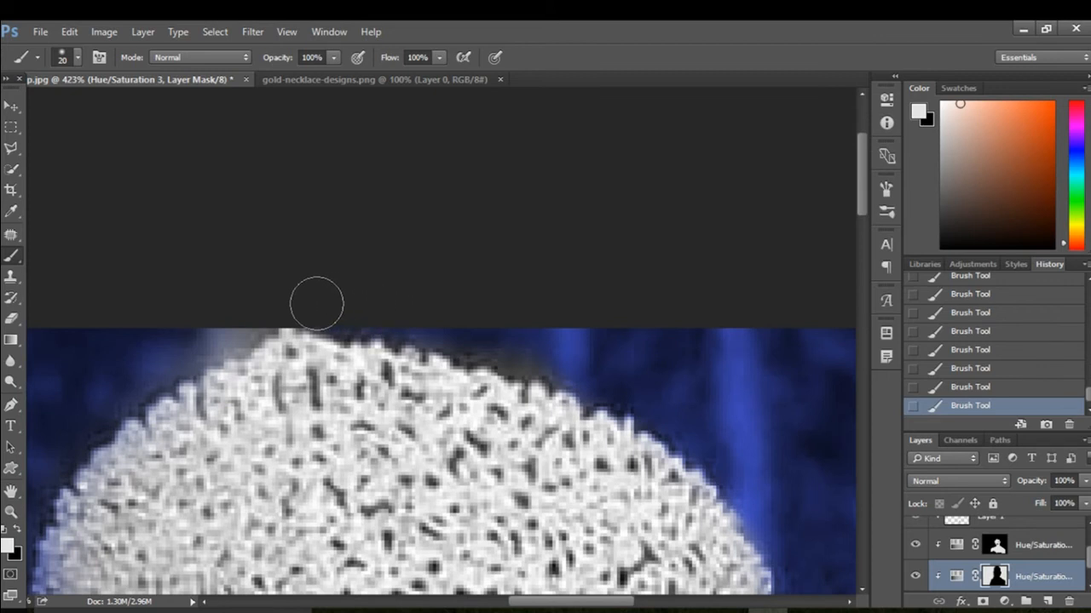
mouse_move(317, 303)
left_mouse_down()
mouse_move(207, 325)
mouse_move(140, 358)
mouse_move(318, 287)
mouse_move(523, 355)
left_mouse_up()
scroll(667, 355, "down", 2)
scroll(631, 327, "left", 3)
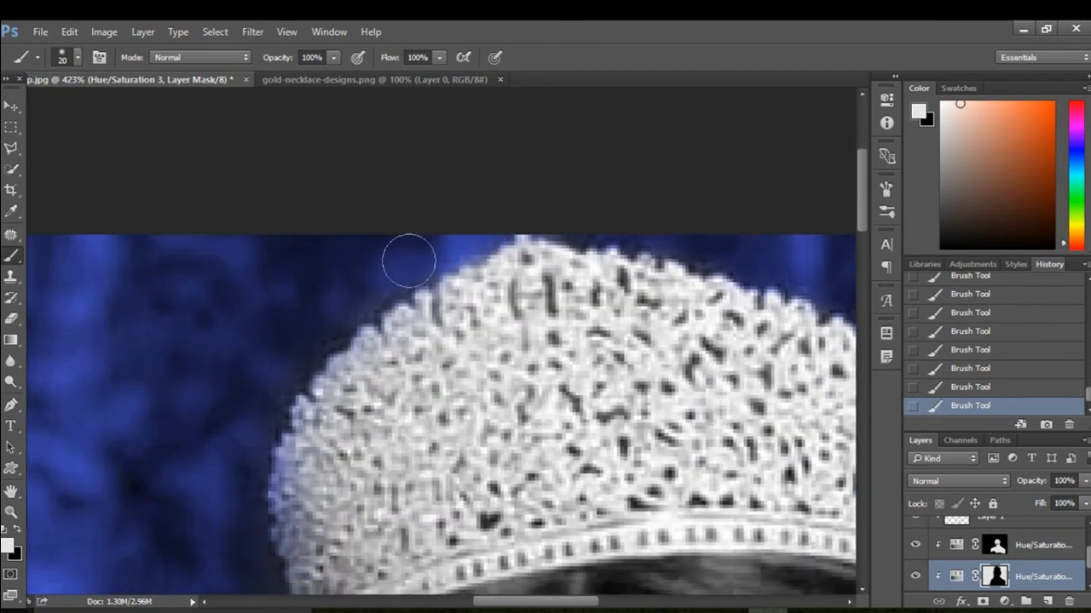
- Paint black on the mask to remove the blue tint from the crown's edge on the picture's left, and return to white
scroll(256, 349, "down", 2)
left_click_drag(258, 474, 329, 451)
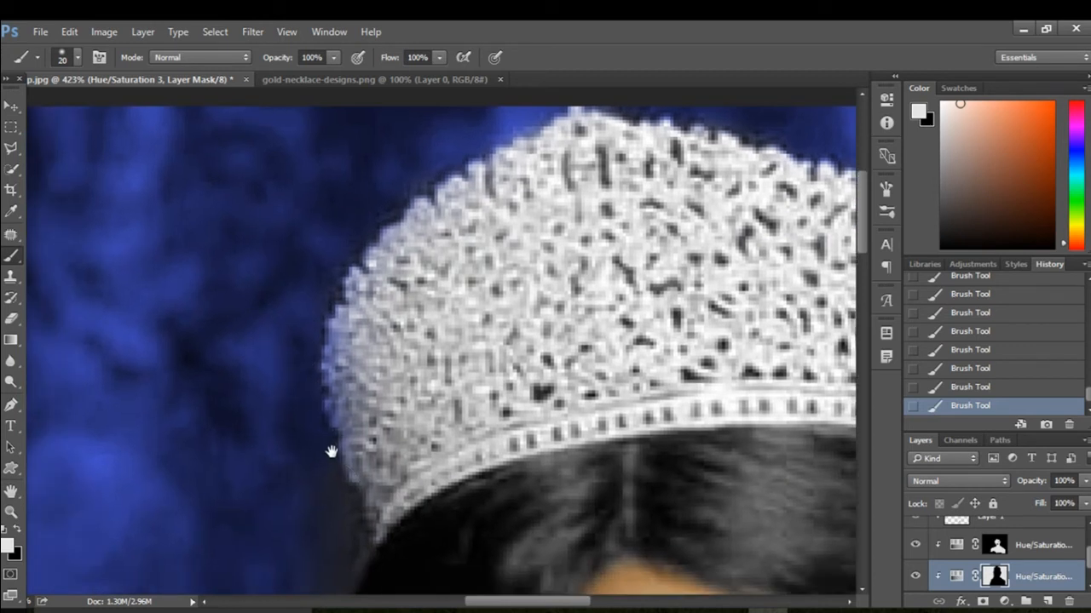
left_click(17, 532)
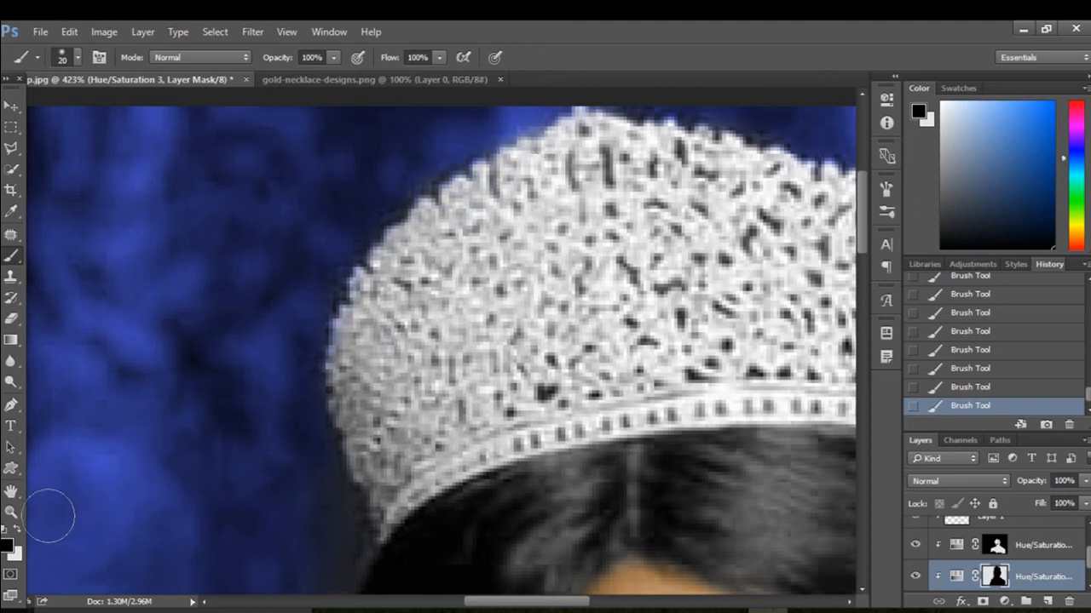
key("x")
- Paint the mask white along the crown base and the hair's outer edge on the picture's left, down to the curls beside the earring
scroll(278, 323, "down", 3)
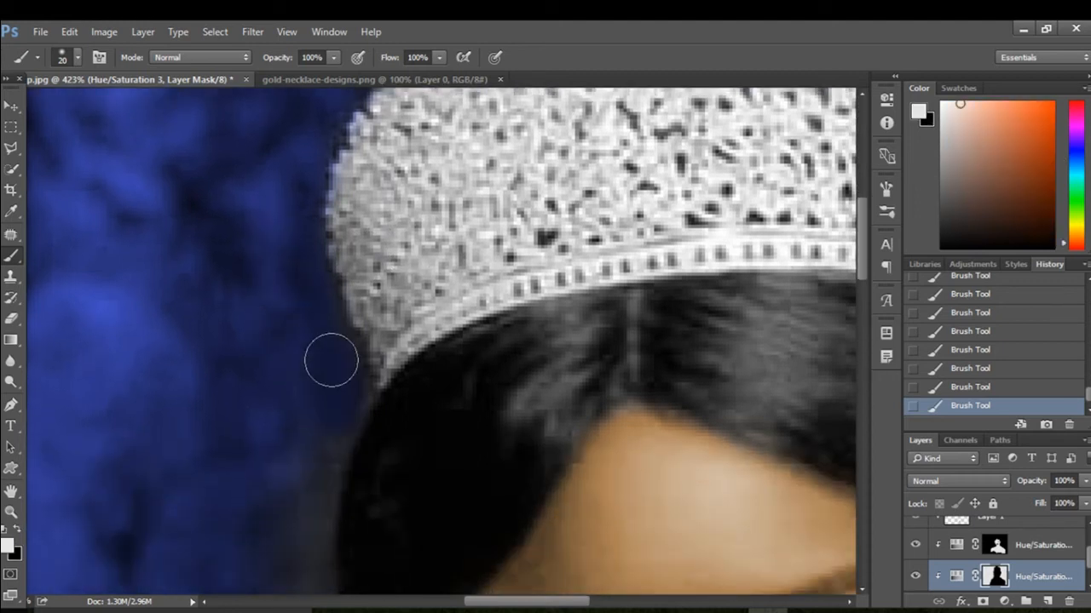
scroll(315, 480, "down", 3)
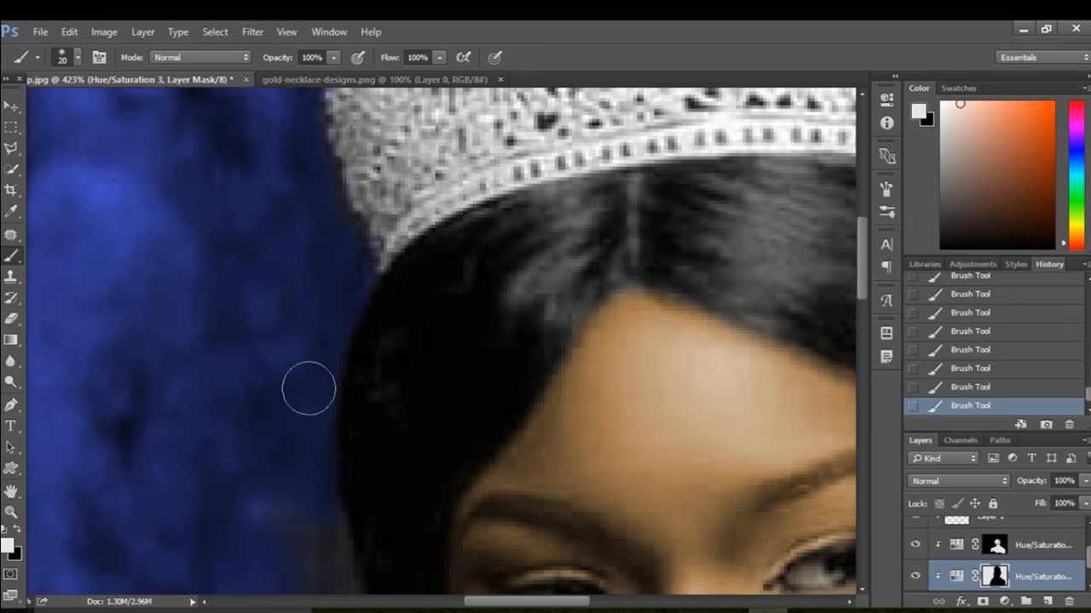
scroll(303, 384, "down", 5)
scroll(341, 460, "down", 3)
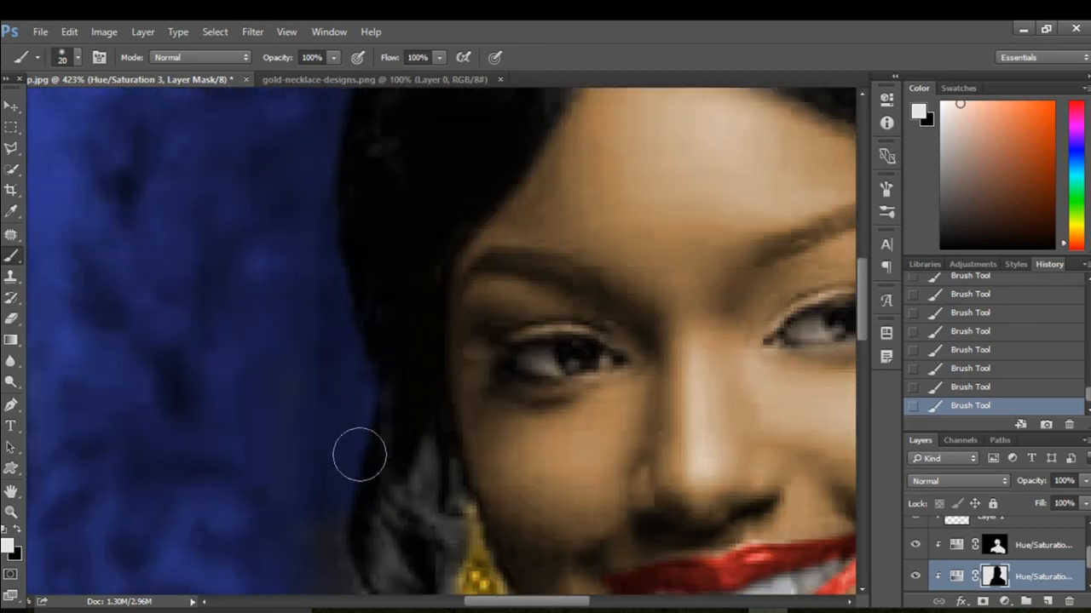
scroll(358, 455, "down", 3)
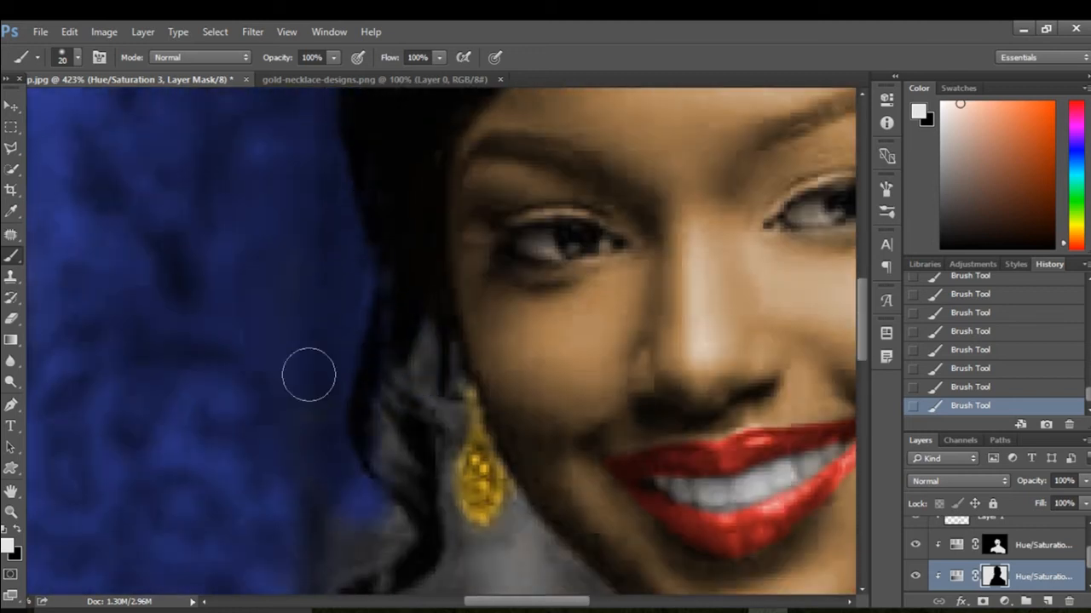
- Tint the curtain blue around the curls and below the earring on the picture's left, filling the area between neck and shoulder
scroll(323, 375, "down", 5)
mouse_move(341, 375)
left_mouse_down()
mouse_move(409, 365)
mouse_move(443, 401)
mouse_move(514, 364)
mouse_move(460, 343)
mouse_move(509, 386)
left_mouse_up()
key("ctrl+z")
mouse_move(432, 237)
left_mouse_down()
mouse_move(450, 358)
mouse_move(516, 349)
mouse_move(568, 385)
mouse_move(604, 421)
mouse_move(604, 465)
mouse_move(566, 502)
mouse_move(445, 511)
mouse_move(449, 457)
mouse_move(362, 448)
mouse_move(345, 399)
mouse_move(303, 420)
mouse_move(358, 358)
left_mouse_up()
scroll(392, 362, "down", 3)
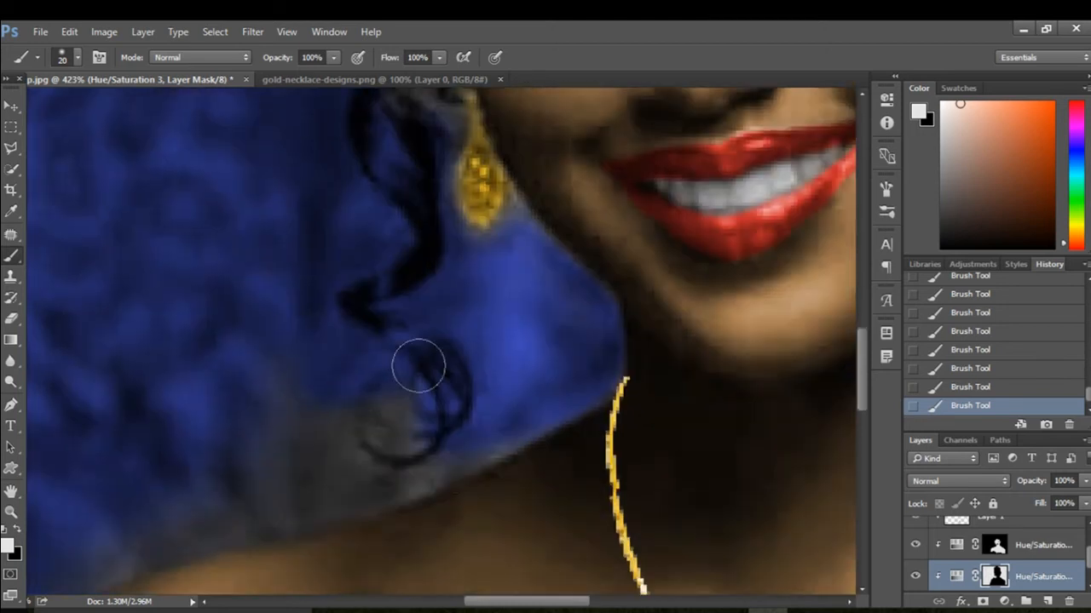
scroll(418, 366, "down", 2)
mouse_move(438, 358)
left_mouse_down()
mouse_move(363, 335)
mouse_move(282, 337)
mouse_move(292, 240)
mouse_move(190, 394)
left_mouse_up()
scroll(382, 327, "down", 1)
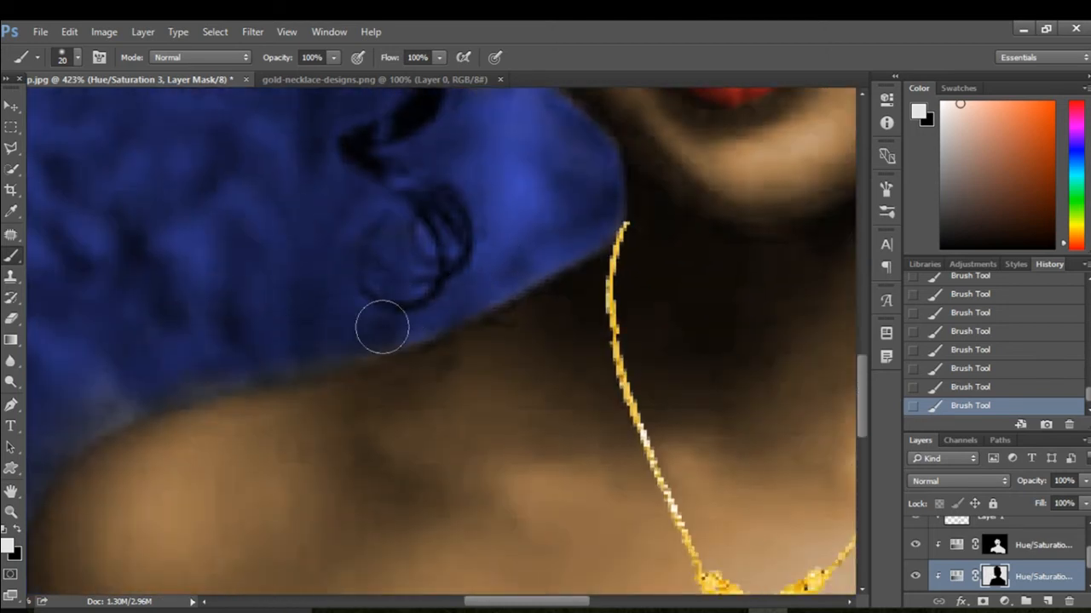
- Paint the mask white along the shoulder, arm and dress edge on the picture's left, down to the bottom of the image
left_click_drag(381, 328, 124, 395)
left_click_drag(174, 360, 584, 284)
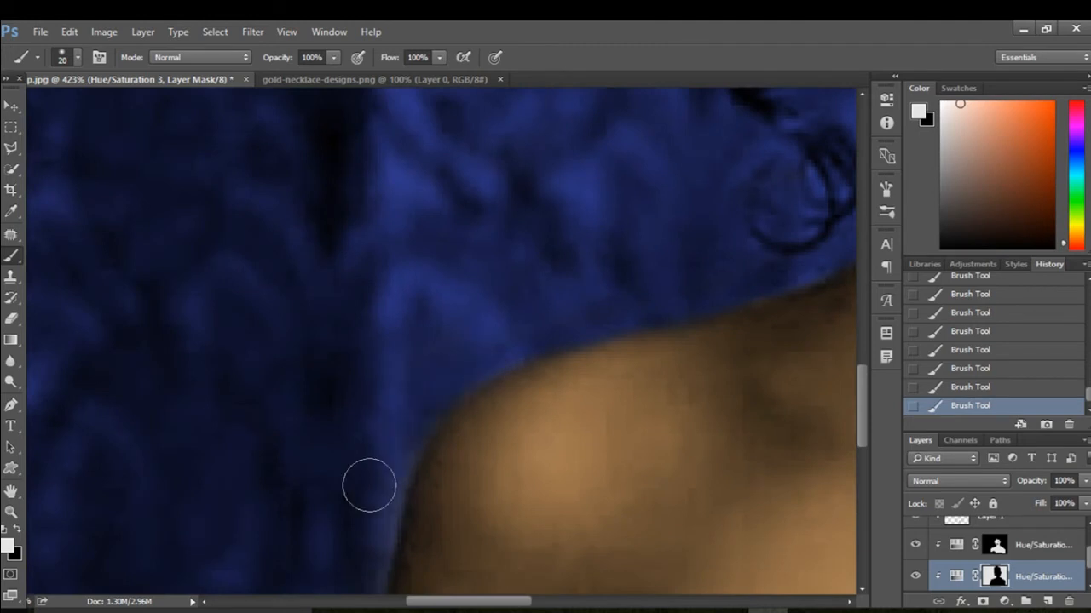
scroll(426, 273, "down", 2)
scroll(417, 230, "down", 3)
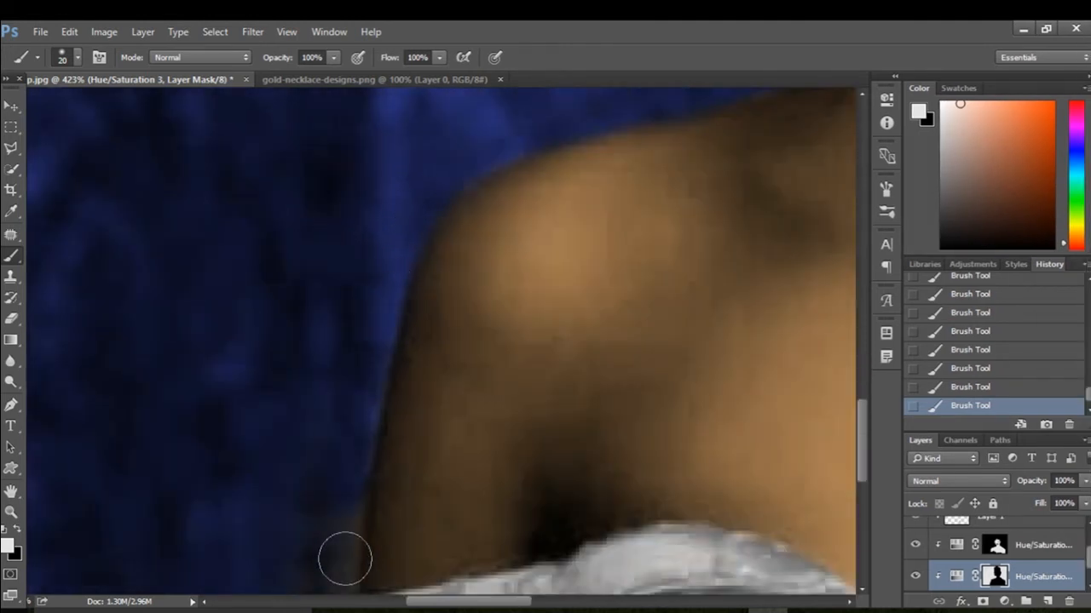
scroll(359, 267, "down", 1)
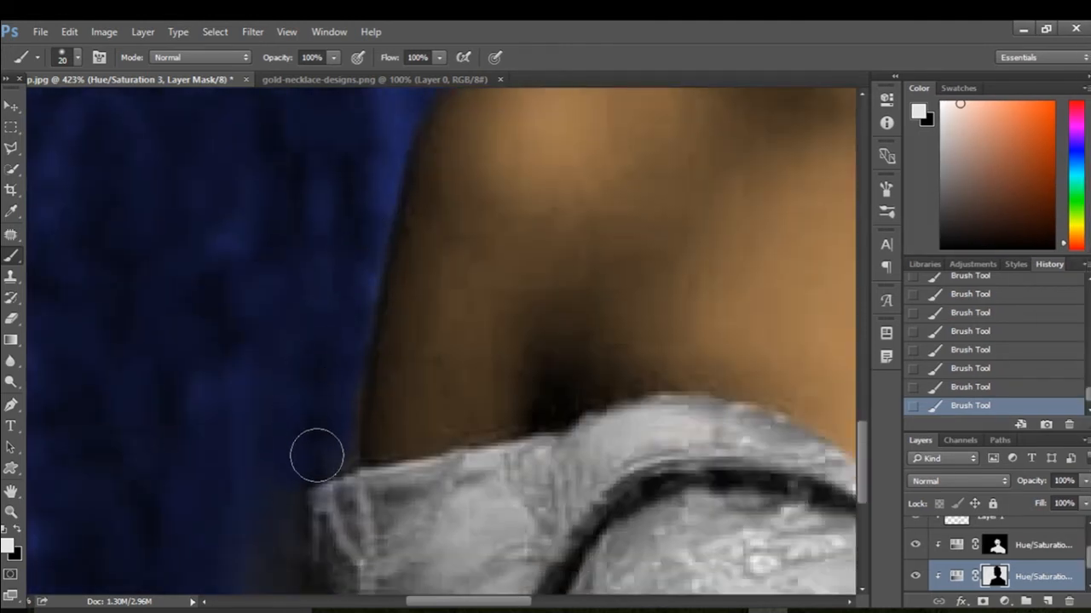
scroll(276, 385, "down", 2)
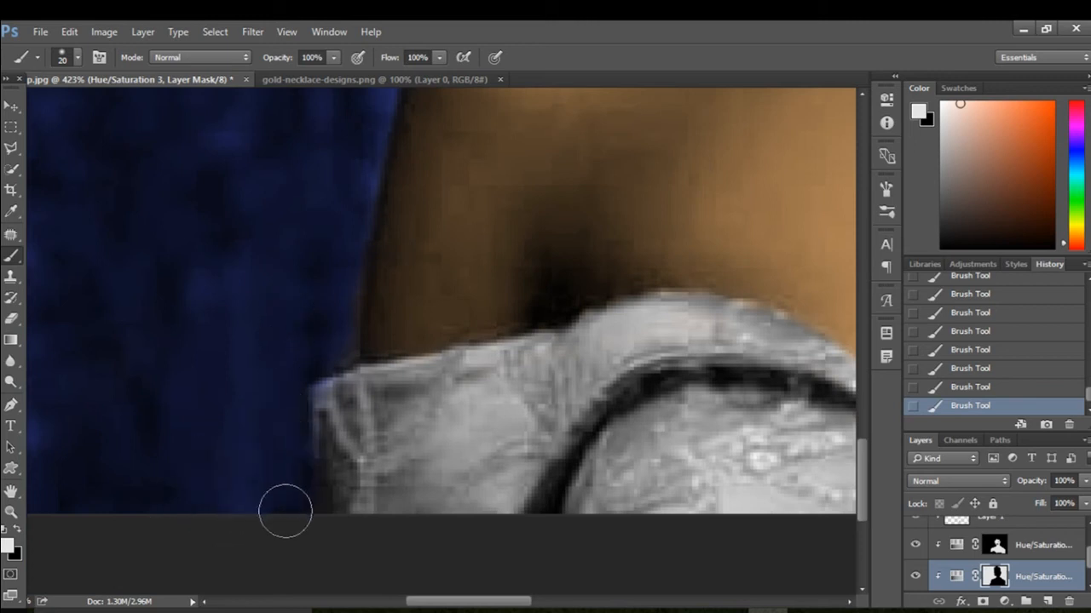
left_click_drag(300, 327, 175, 349)
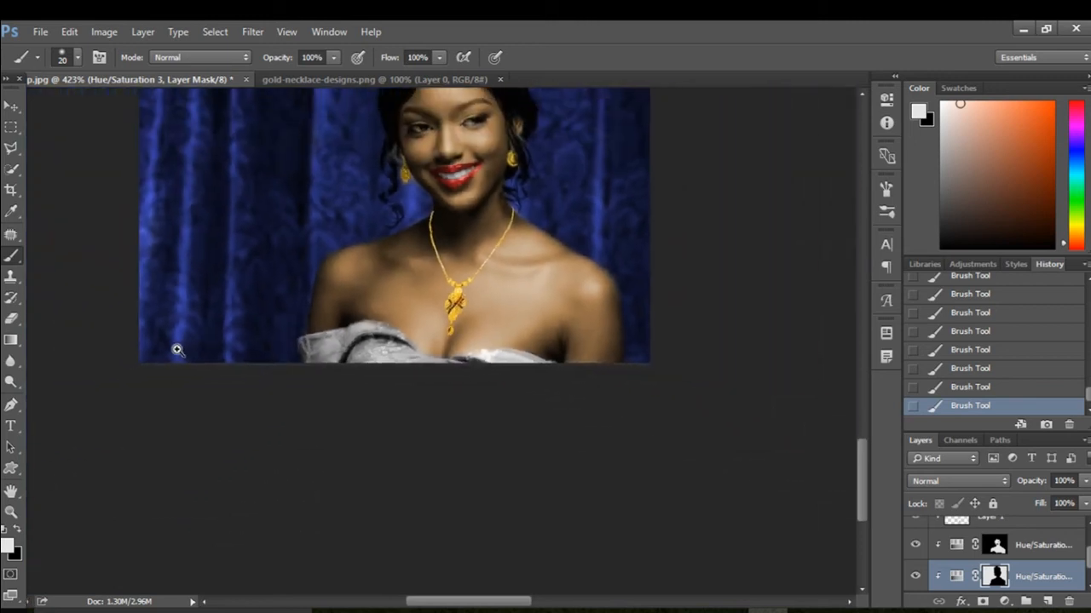
left_click_drag(551, 344, 622, 341)
scroll(576, 318, "down", 1)
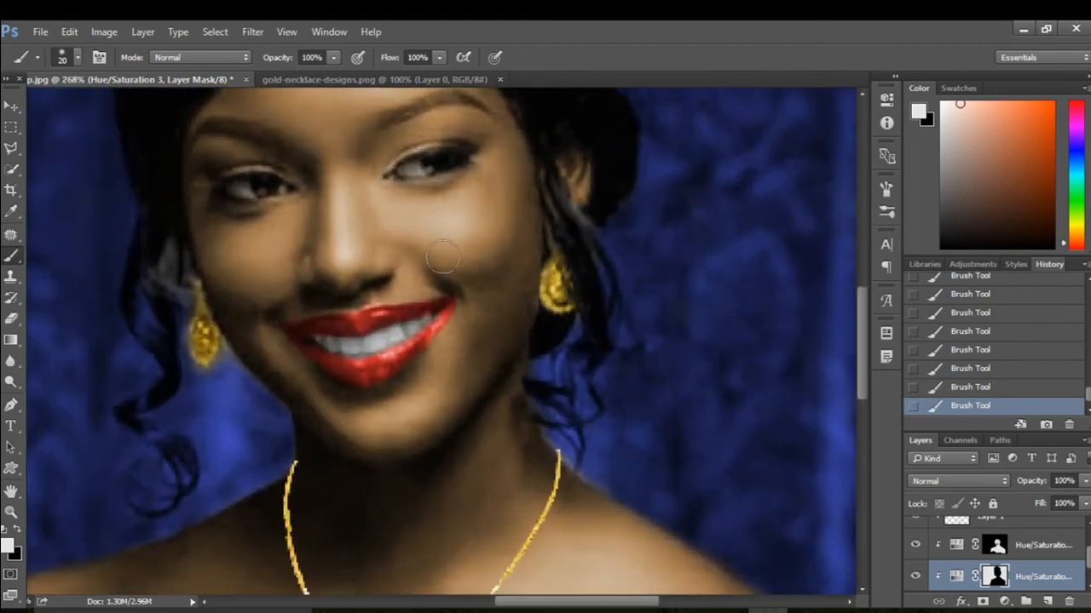
mouse_move(433, 252)
left_mouse_down()
mouse_move(468, 256)
mouse_move(452, 244)
mouse_move(381, 252)
left_mouse_up()
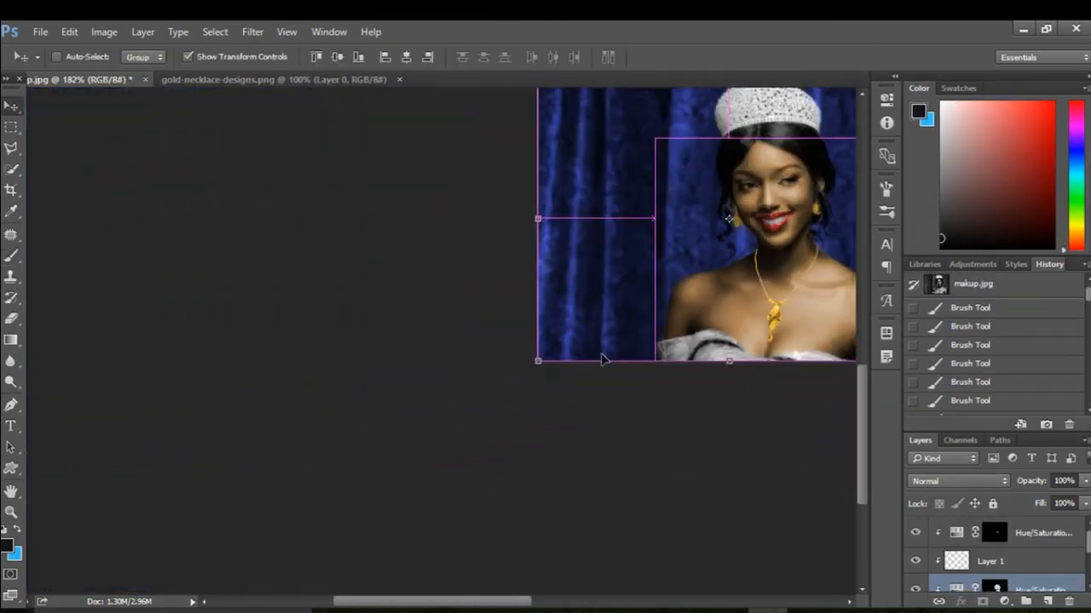
- Try painting white over the gray hair patch beside the picture-left earring on the Hue/Saturation 2 and Hue/Saturation 1 masks, and undo the last stroke
left_click_drag(470, 303, 532, 317)
scroll(406, 362, "up", 4)
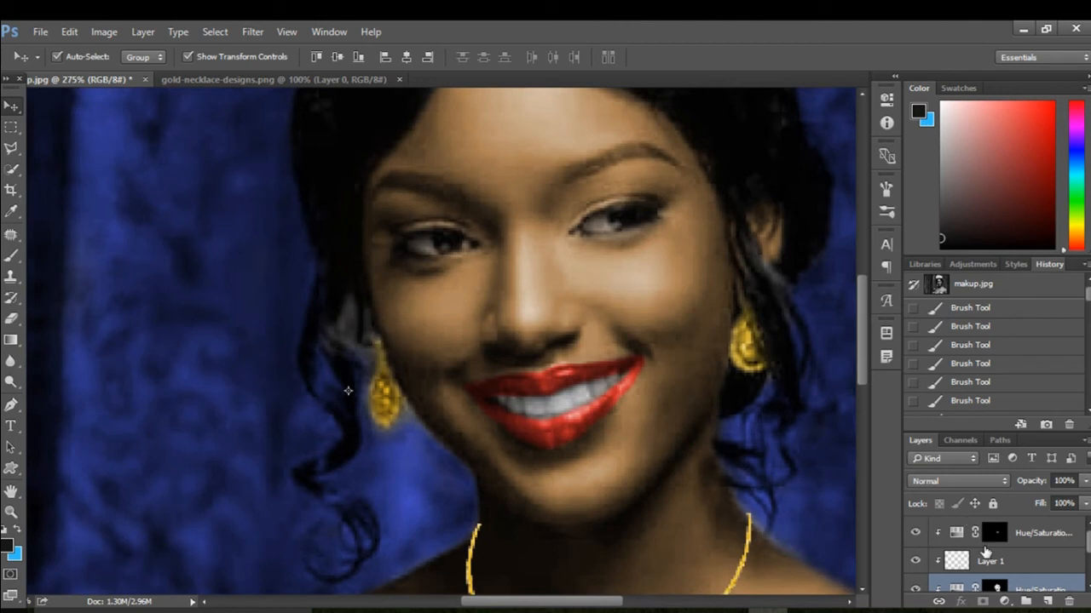
scroll(985, 552, "down", 2)
scroll(976, 545, "up", 2)
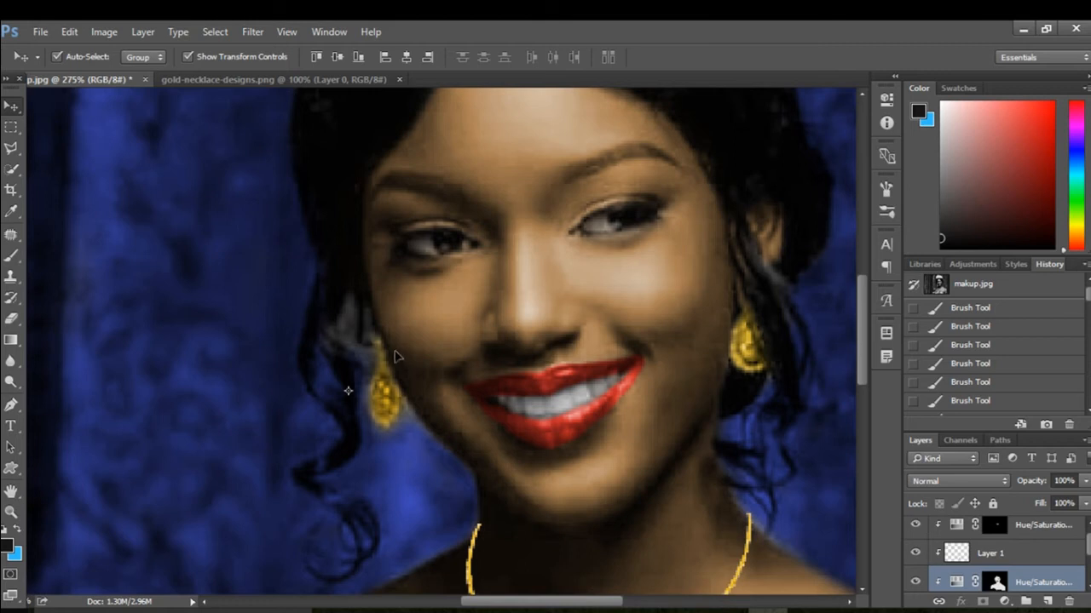
left_click(12, 255)
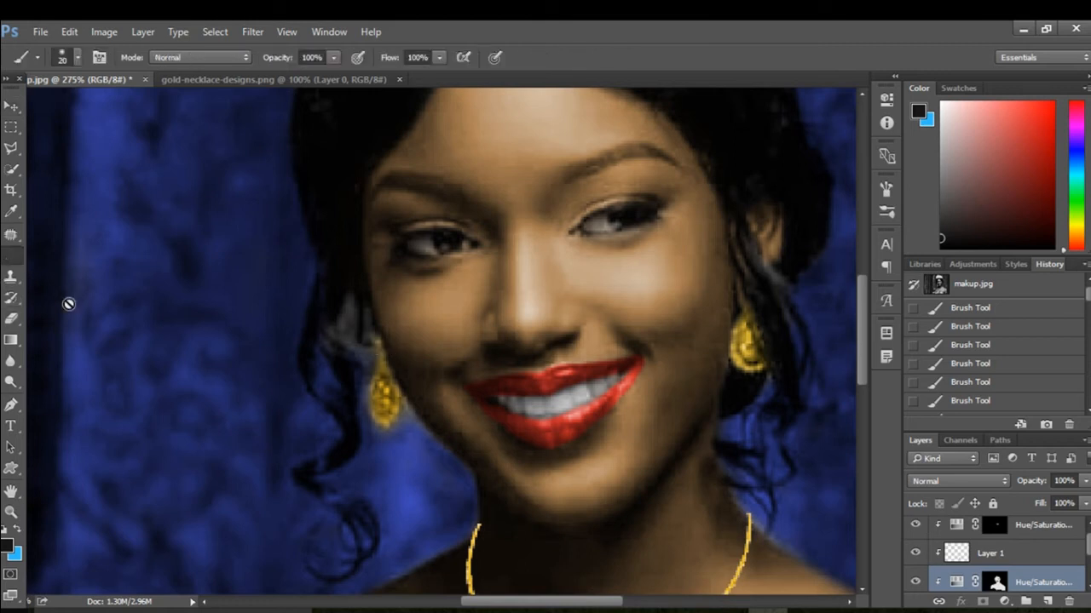
left_click(1038, 586)
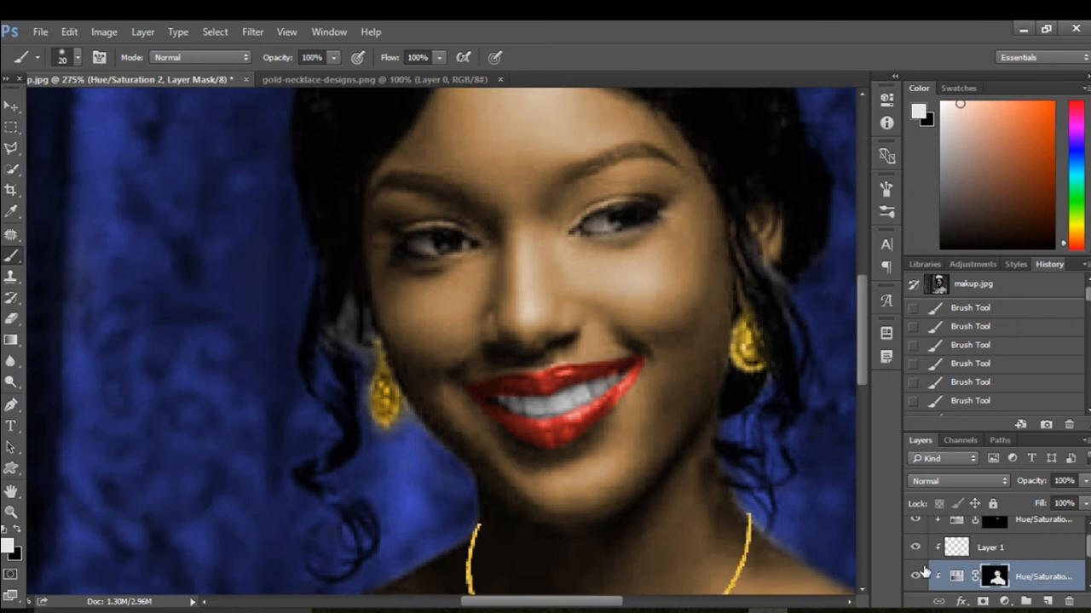
left_click(337, 350)
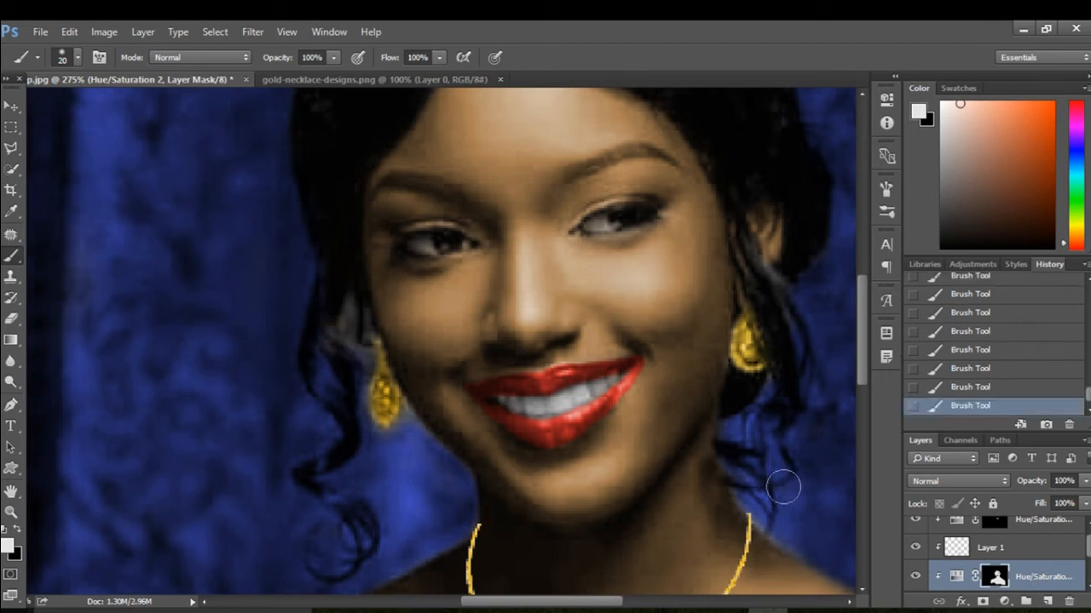
scroll(1001, 567, "up", 1)
left_click(1012, 531)
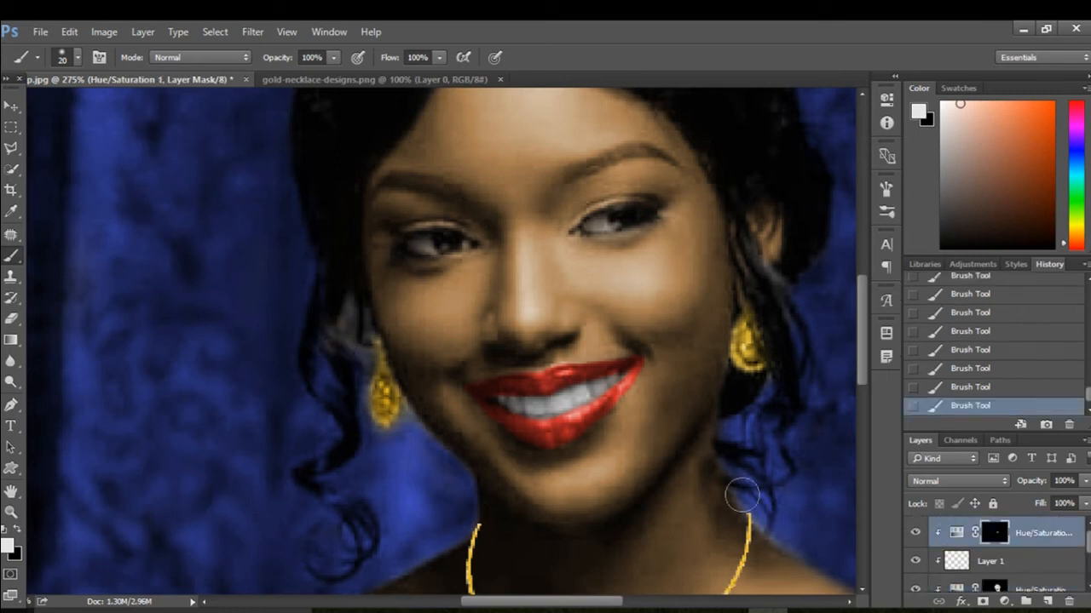
left_click_drag(332, 331, 339, 355)
key("ctrl+z")
- Paint white on the Hue/Saturation 3 mask to tint the gray patch between the curls and the picture-left earring blue
scroll(1055, 542, "down", 2)
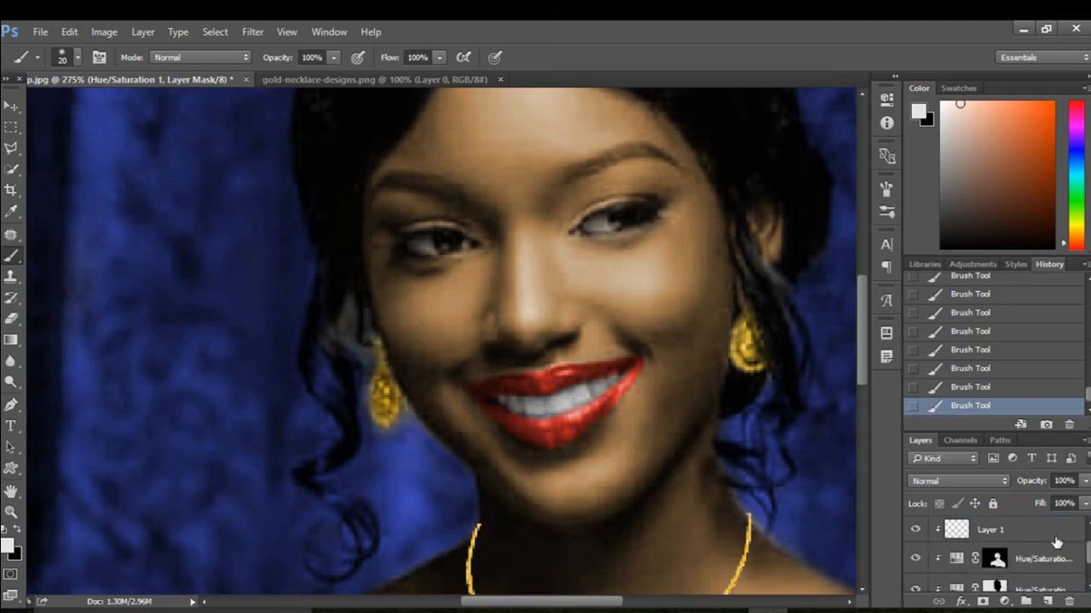
scroll(1052, 551, "down", 1)
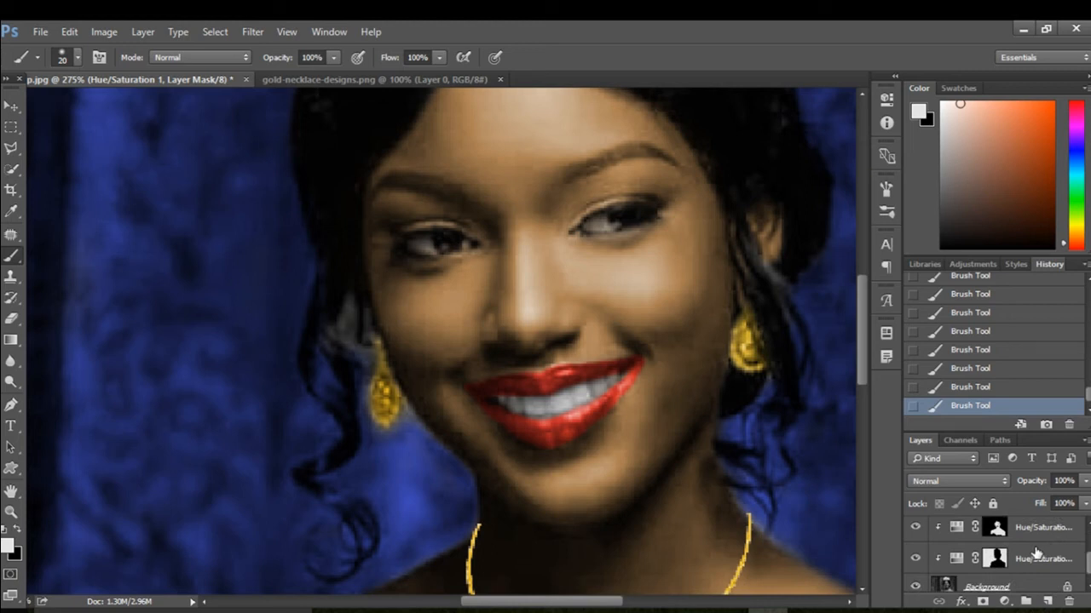
left_click(1036, 553)
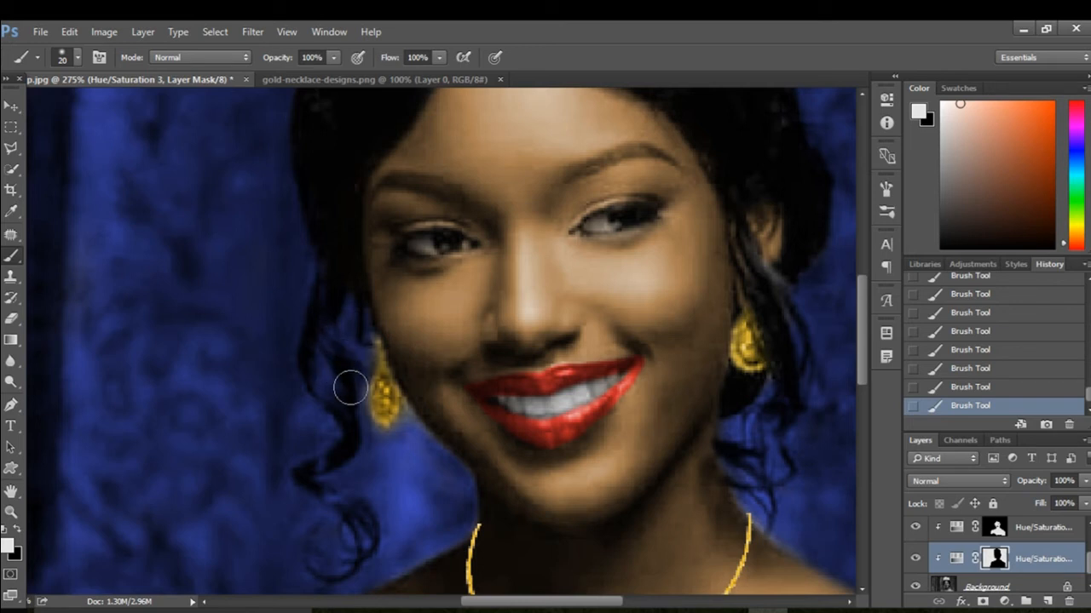
left_click_drag(395, 472, 330, 475)
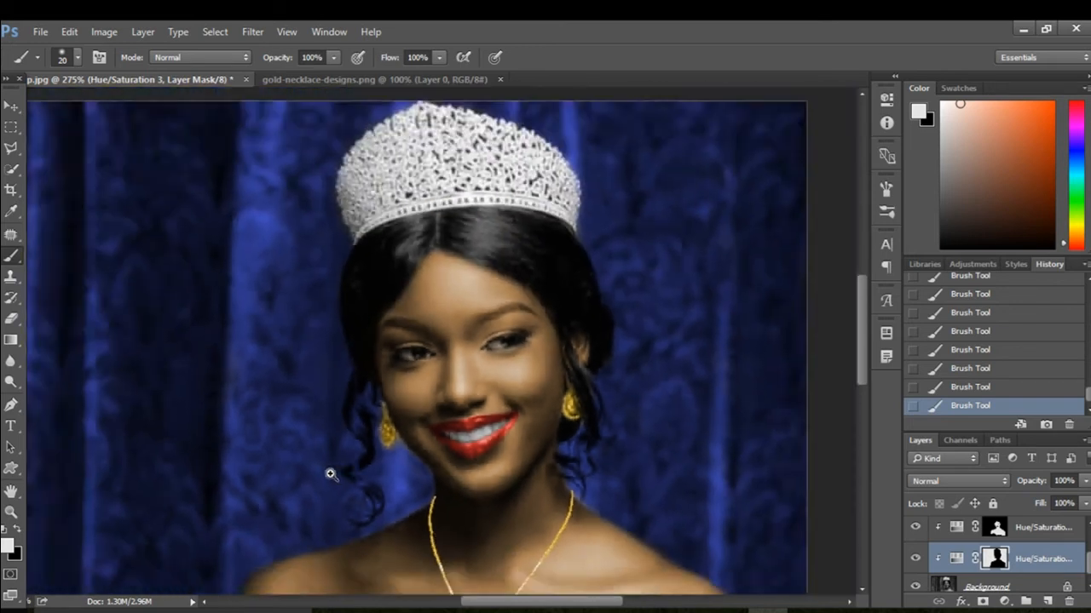
- Try painting the gray hair strand above the picture-right earring white on the Hue/Saturation 3 mask, and undo the stroke
key("ctrl+0")
left_click_drag(629, 288, 691, 306)
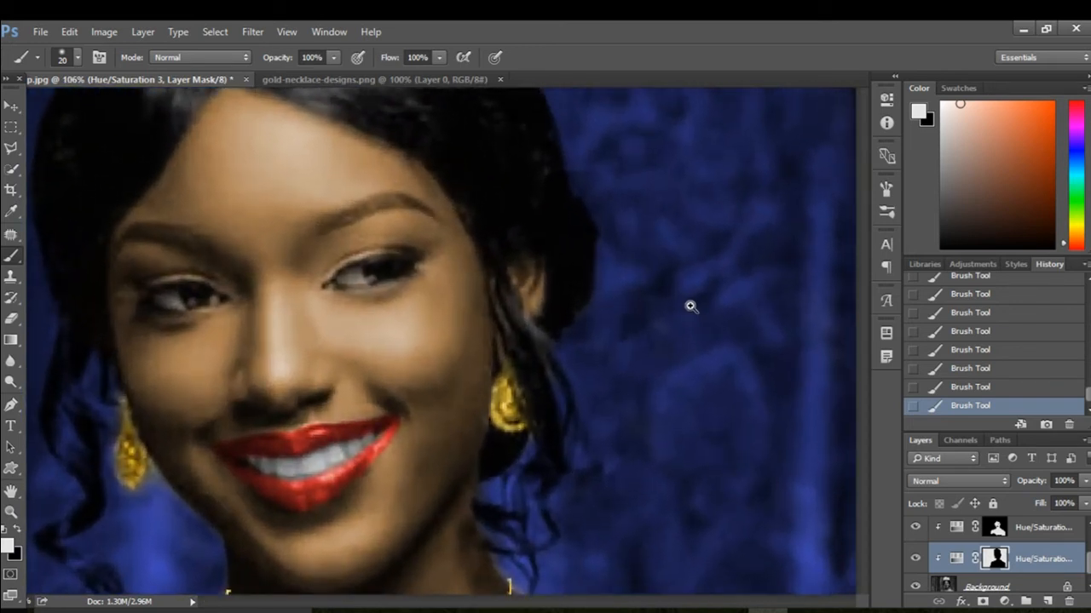
mouse_move(550, 342)
left_mouse_down()
mouse_move(534, 338)
mouse_move(574, 363)
mouse_move(562, 354)
left_mouse_up()
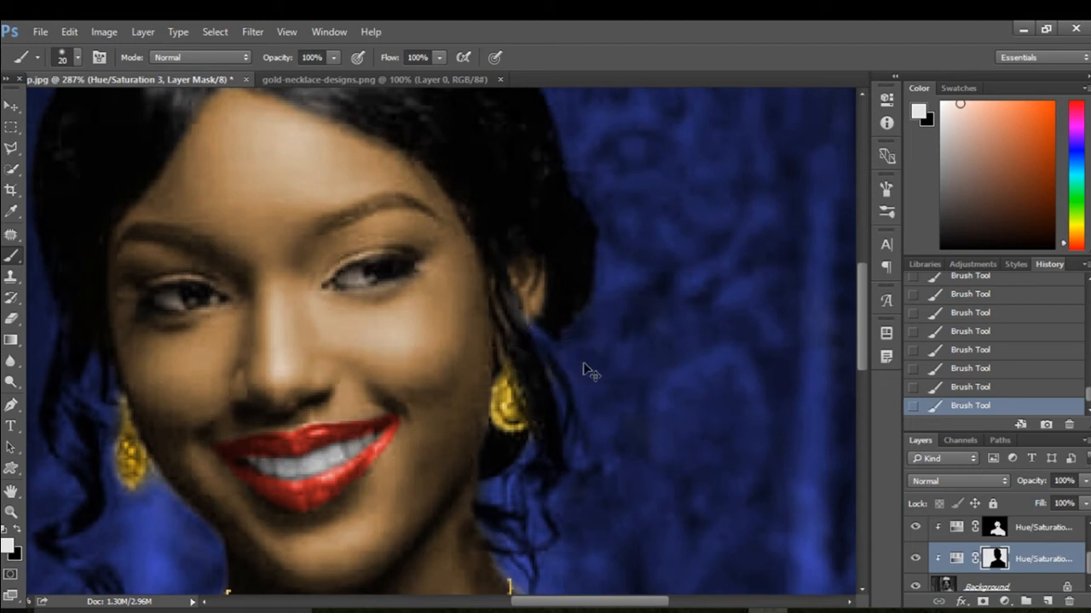
key("ctrl+alt+z")
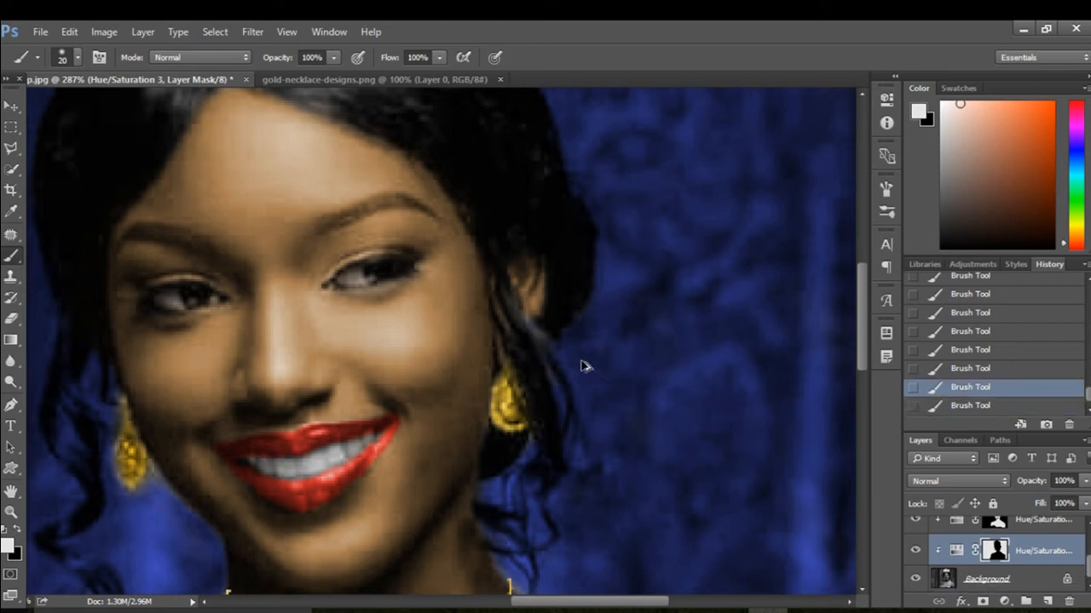
- Make the Background layer active and switch to the Polygonal Lasso tool
left_click(1021, 582)
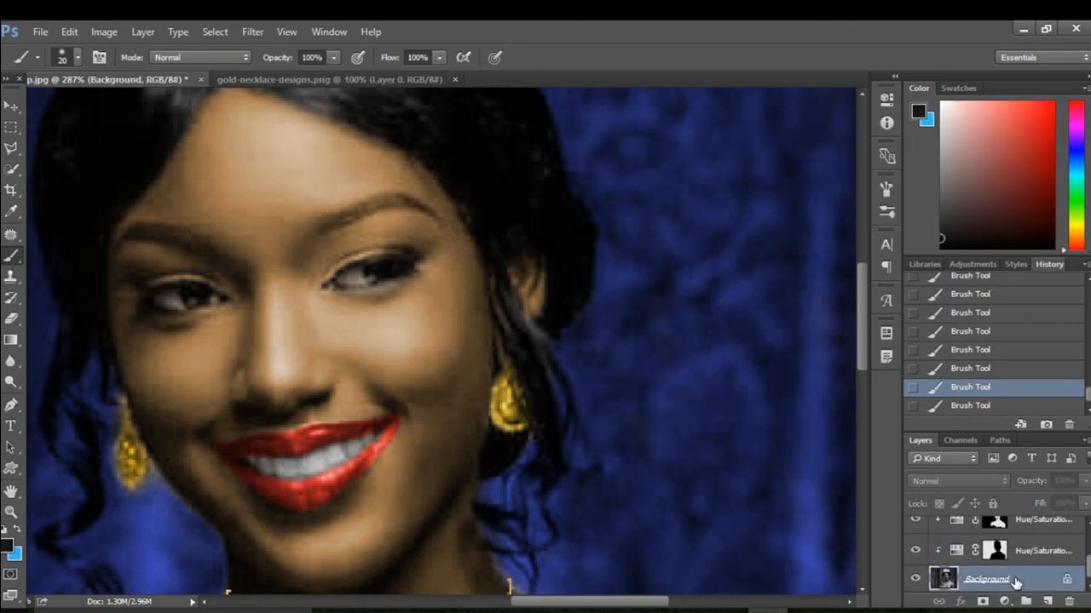
left_click(11, 149)
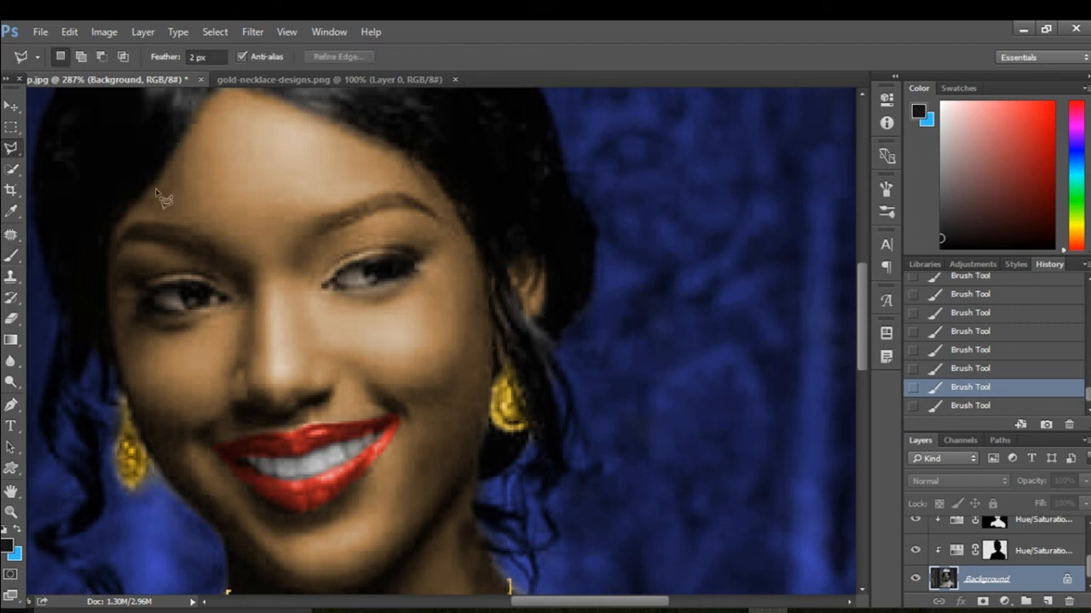
left_click(481, 237)
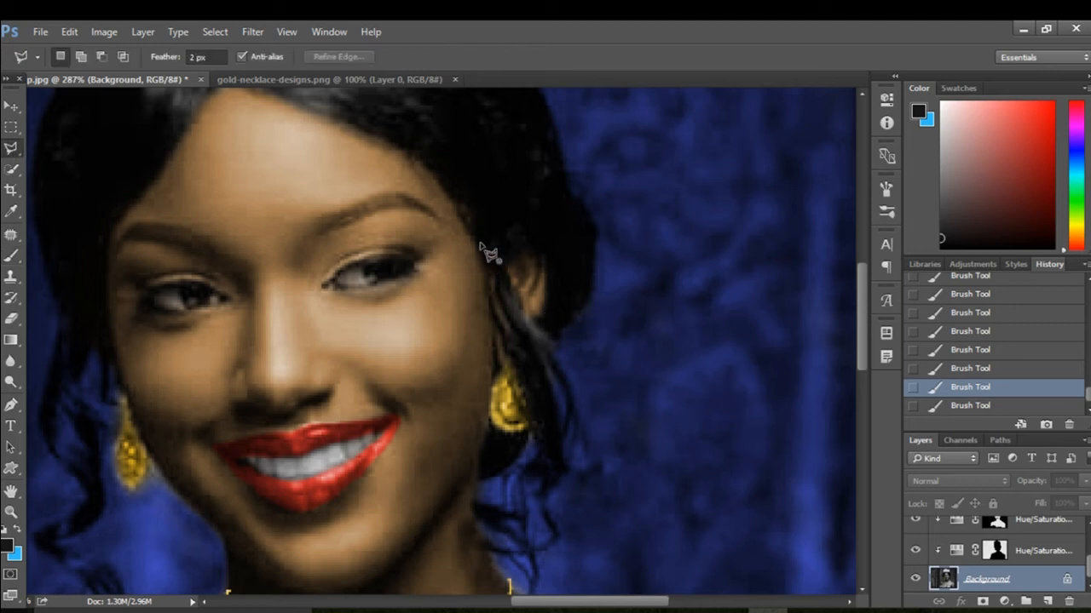
double_click(511, 357)
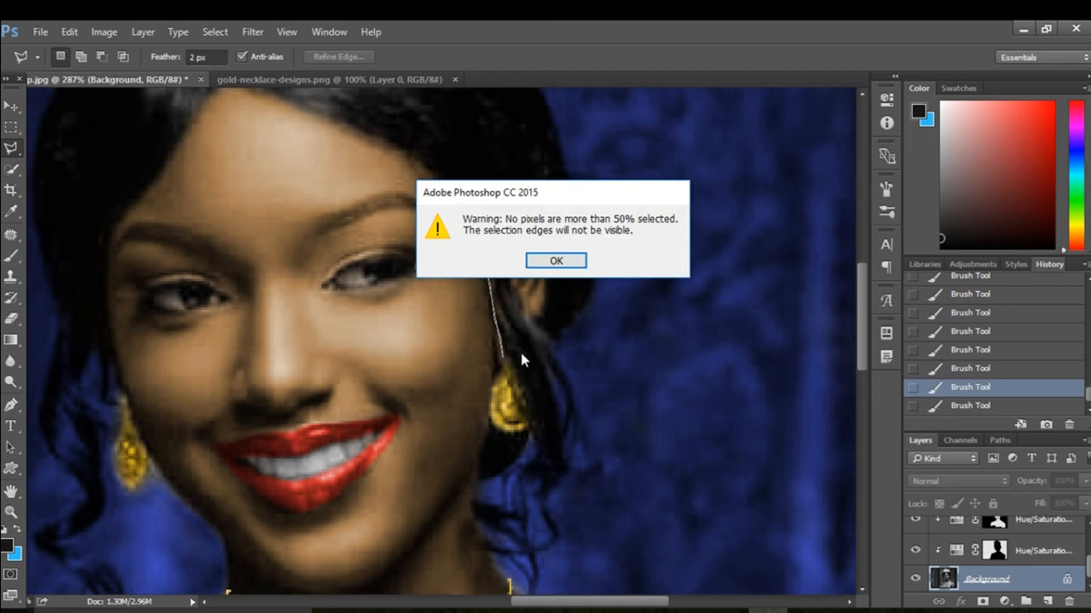
left_click(555, 259)
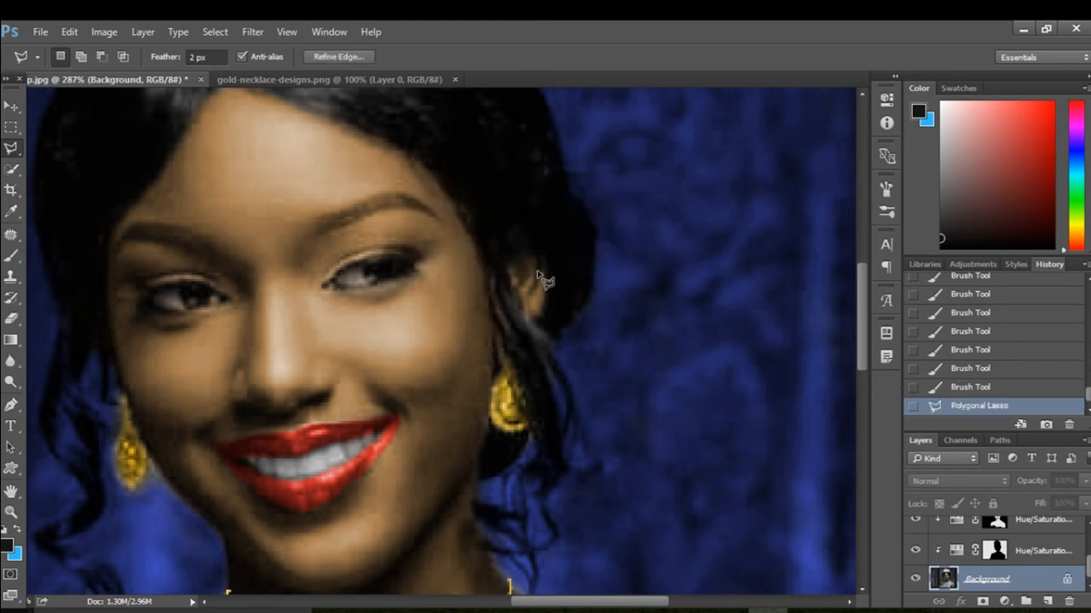
- Select the gray hair strand between the cheek and the ear on the picture's right with the Polygonal Lasso, down to the earring's top
left_click(468, 212)
left_click(496, 281)
left_click(503, 362)
left_click(567, 367)
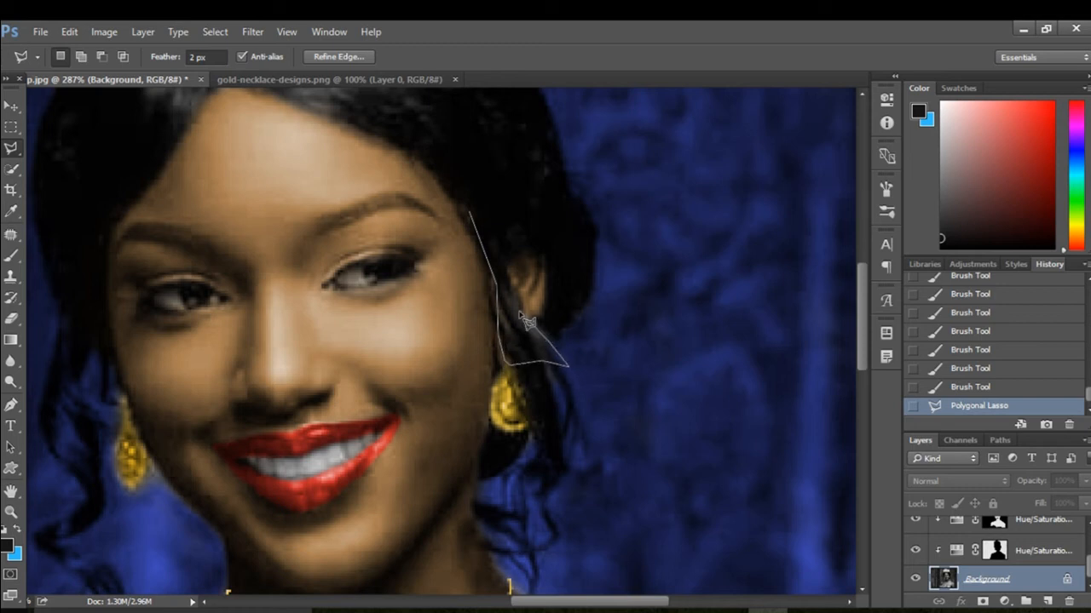
left_click(471, 214)
scroll(558, 281, "up", 5)
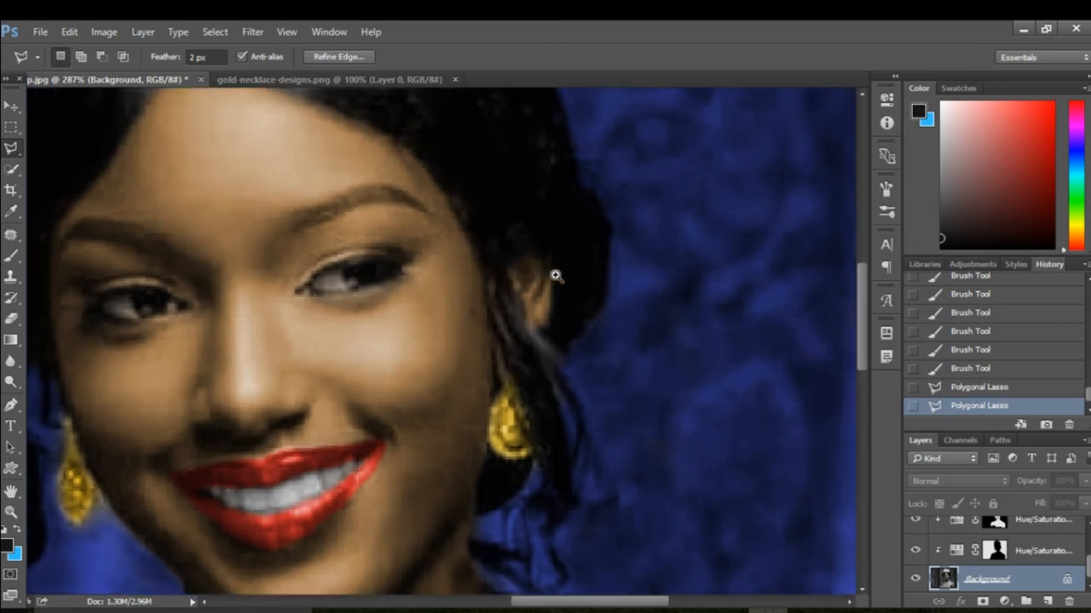
scroll(567, 300, "down", 2)
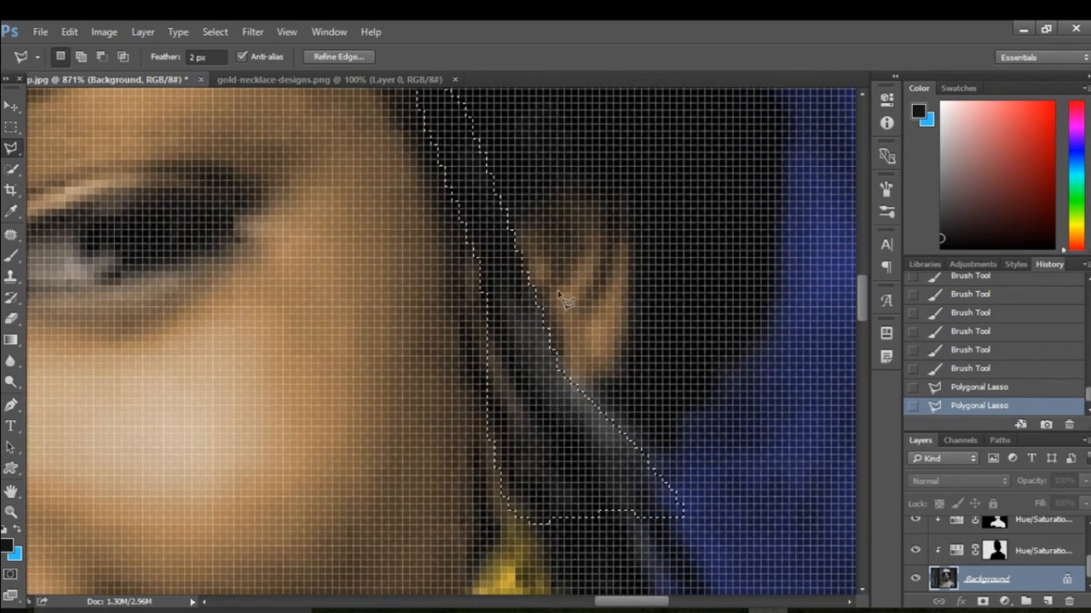
- Darken the selected hair strand with a colorized Hue/Saturation adjustment at saturation 2 and lightness -76, and clear the selection
key("ctrl+u")
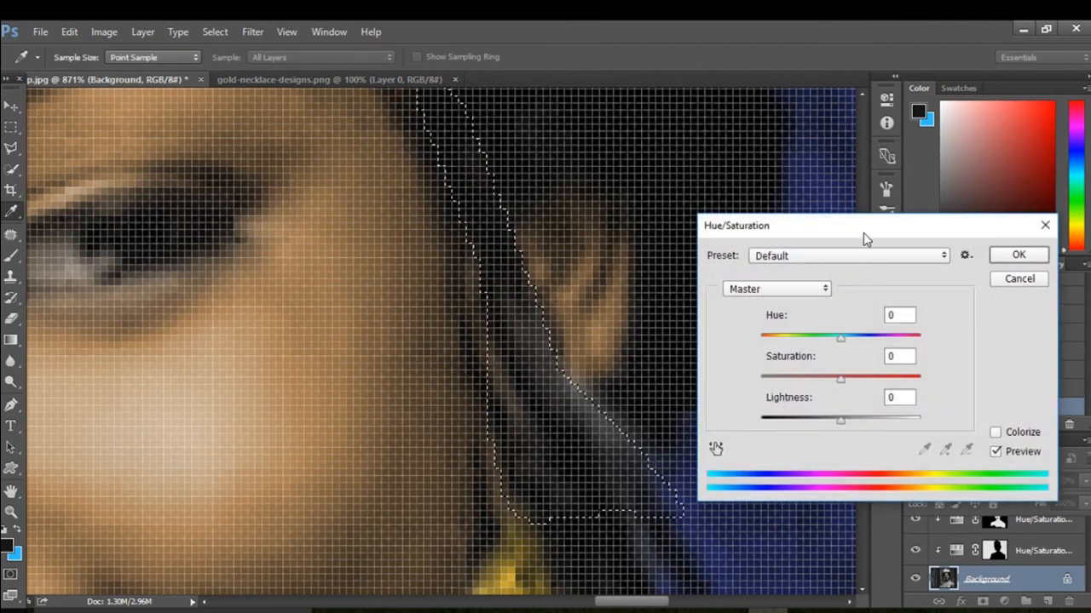
scroll(464, 400, "down", 2)
scroll(463, 401, "down", 3)
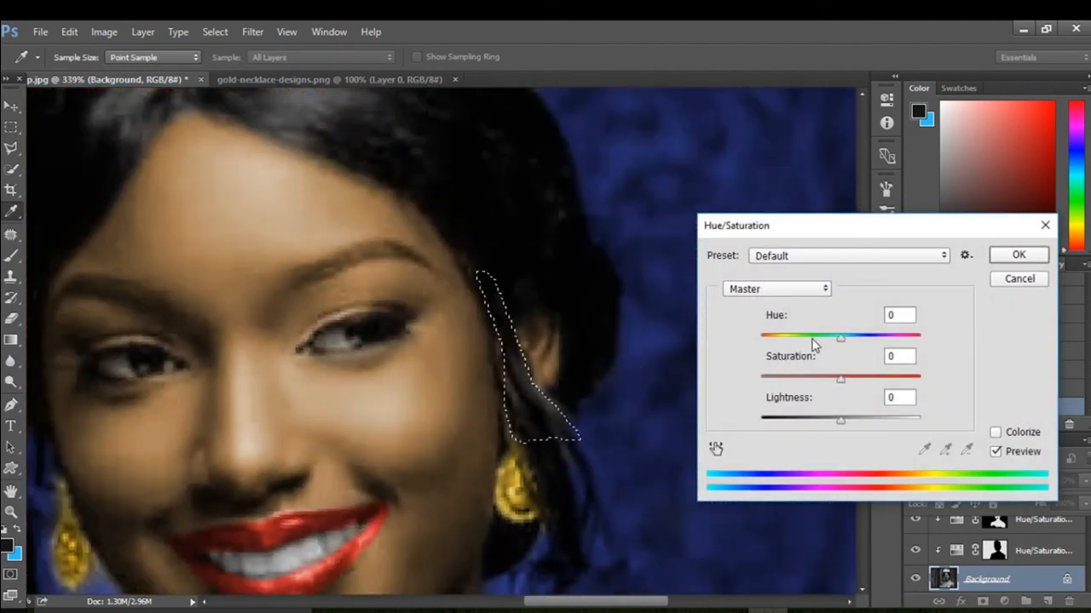
left_click(994, 433)
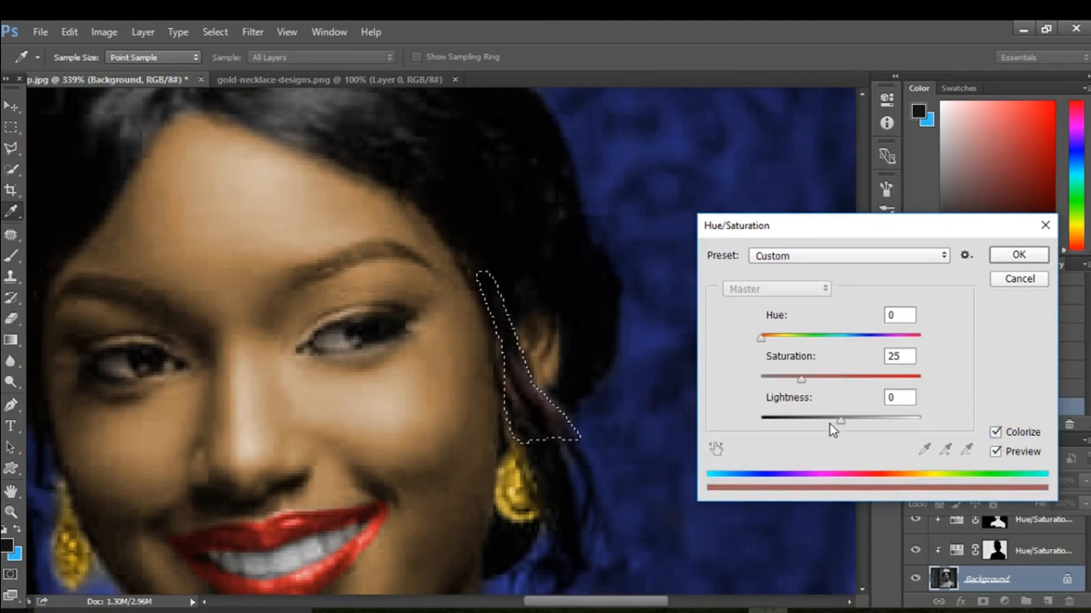
left_click_drag(840, 421, 787, 427)
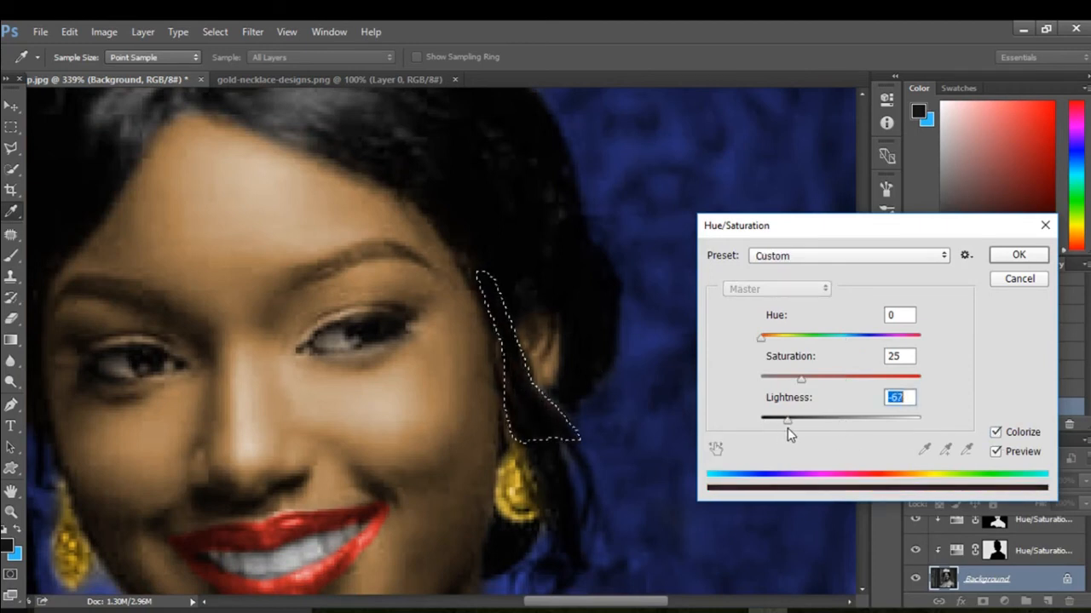
left_click_drag(801, 380, 783, 422)
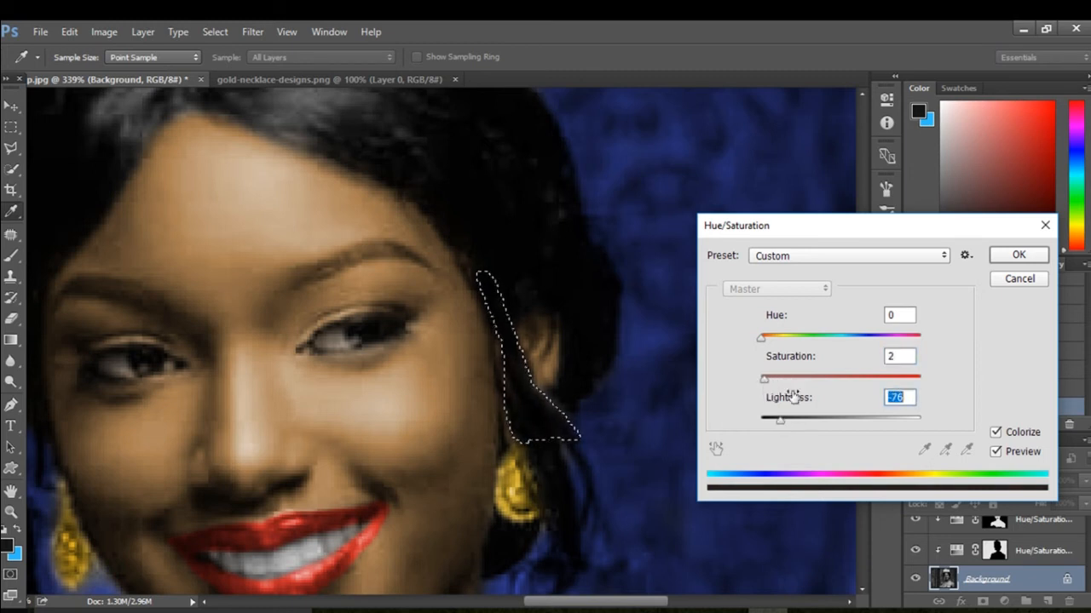
left_click(1019, 256)
left_click_drag(615, 289, 709, 311)
scroll(635, 330, "down", 4)
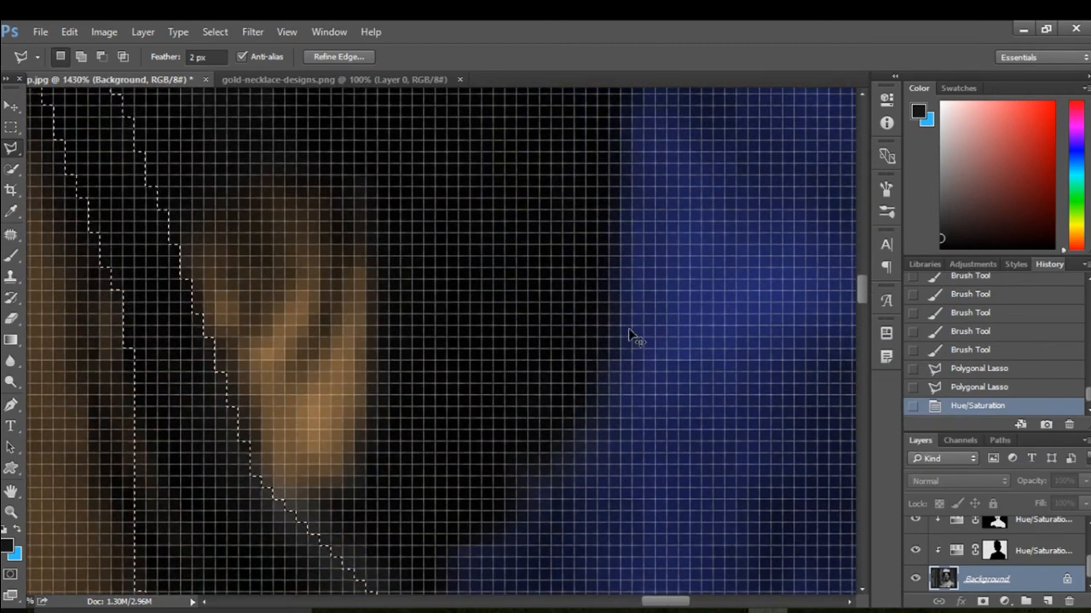
key("ctrl+d")
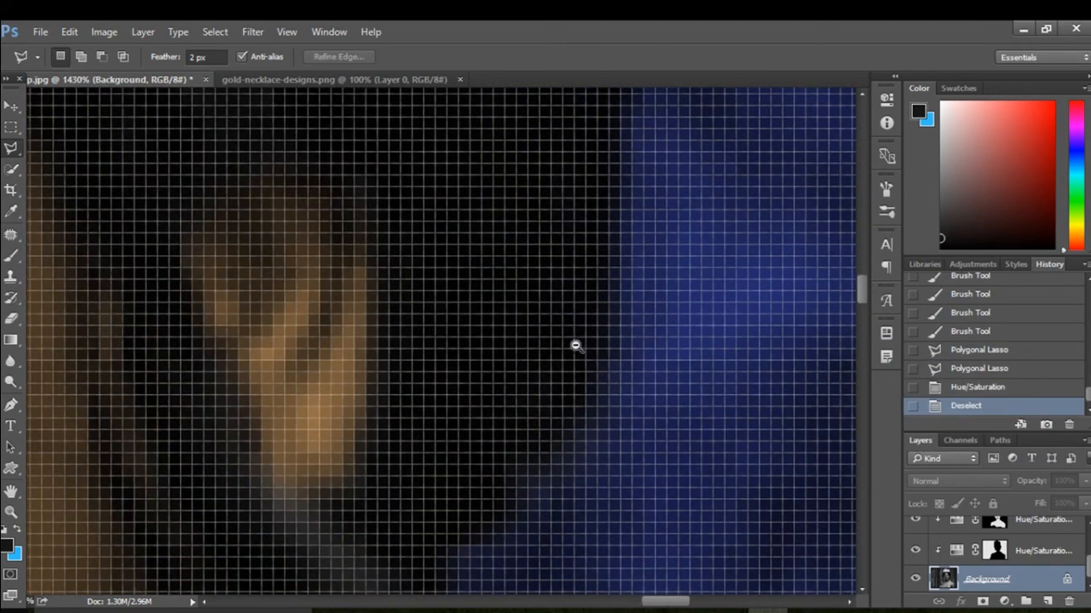
- Select the eyebrow on the picture's left with the Polygonal Lasso, leaving out its faded inner end
left_click_drag(576, 345, 560, 379)
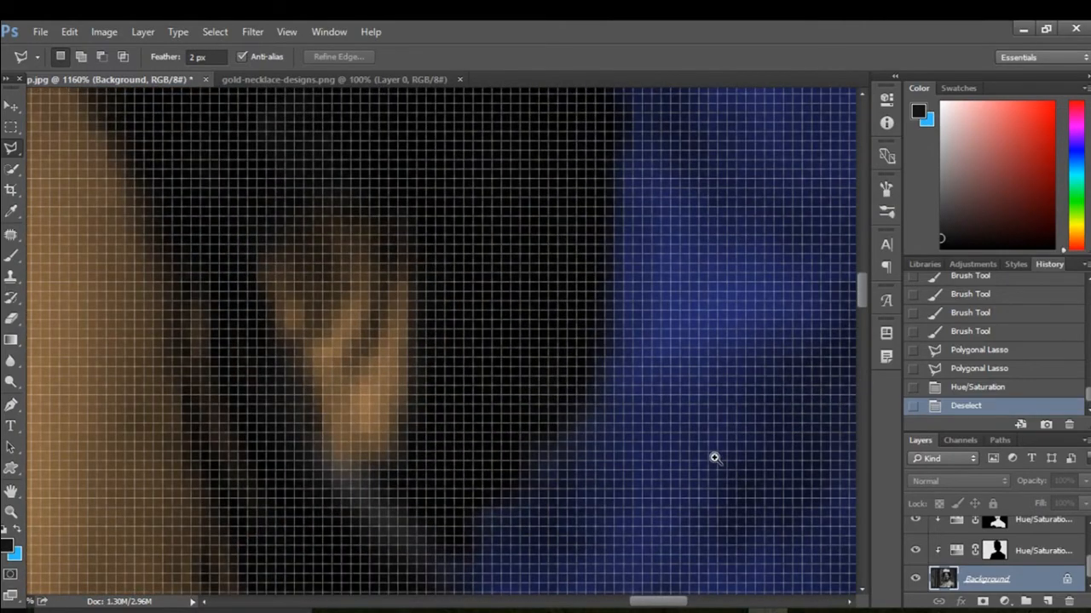
left_click_drag(697, 456, 539, 468)
scroll(545, 464, "down", 3)
left_click_drag(601, 428, 563, 436)
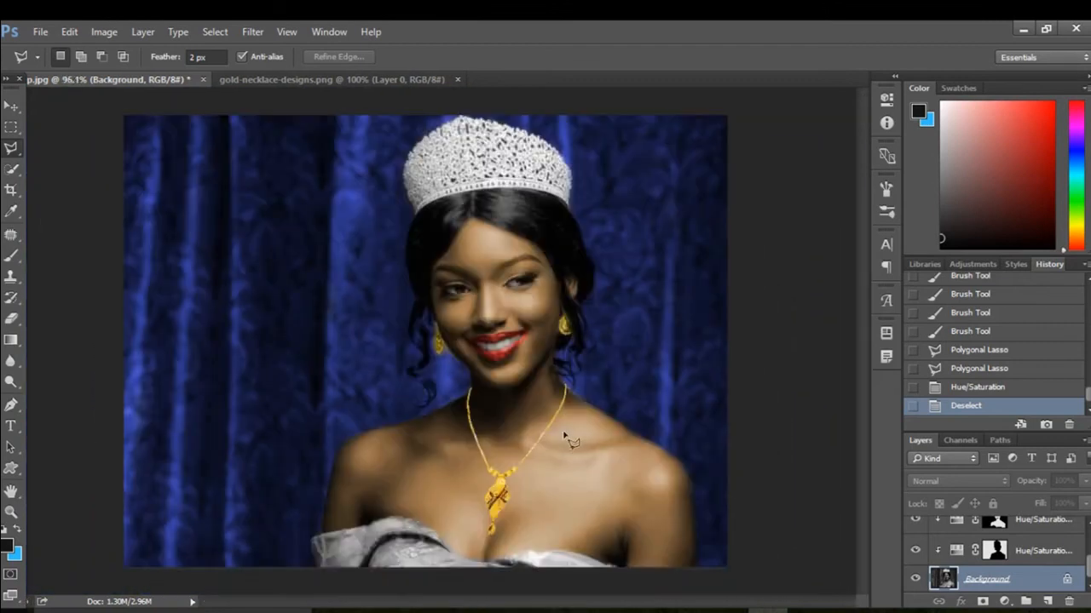
mouse_move(470, 234)
left_mouse_down()
mouse_move(499, 244)
mouse_move(691, 455)
left_mouse_up()
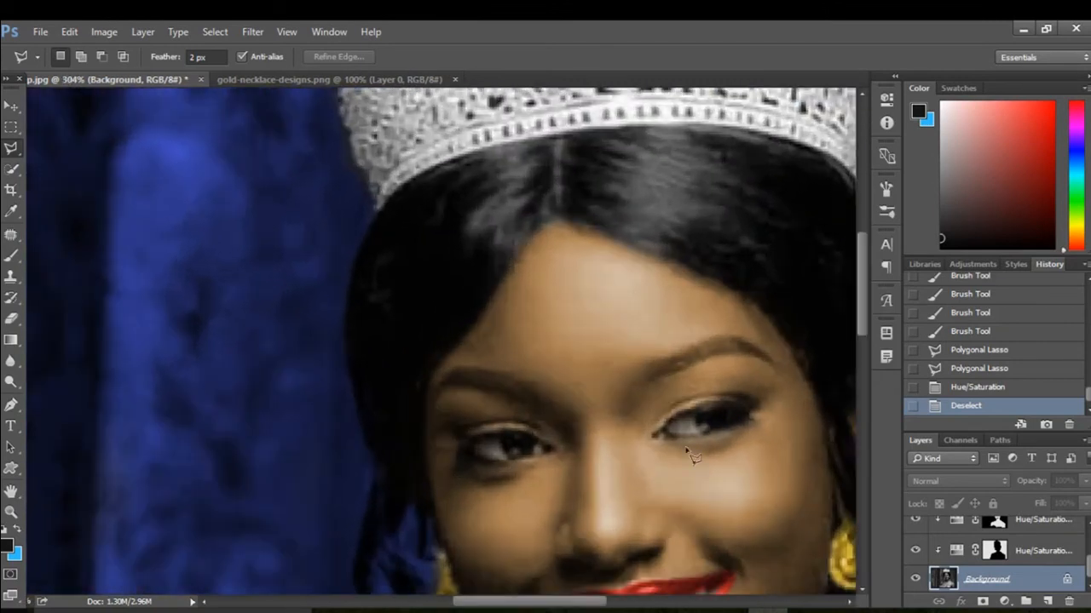
left_click_drag(550, 366, 598, 402)
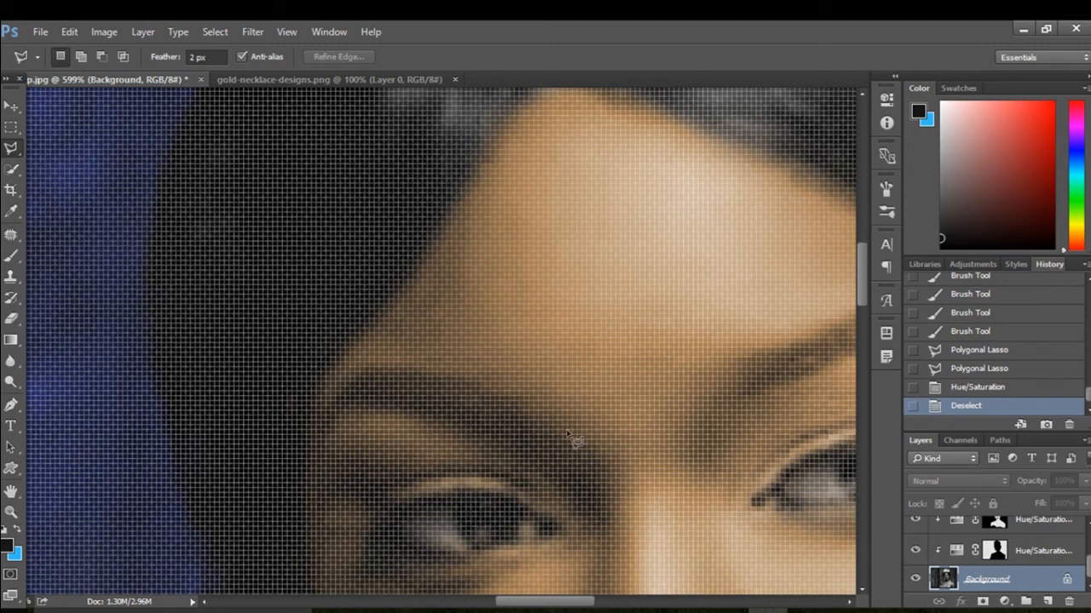
scroll(558, 418, "down", 2)
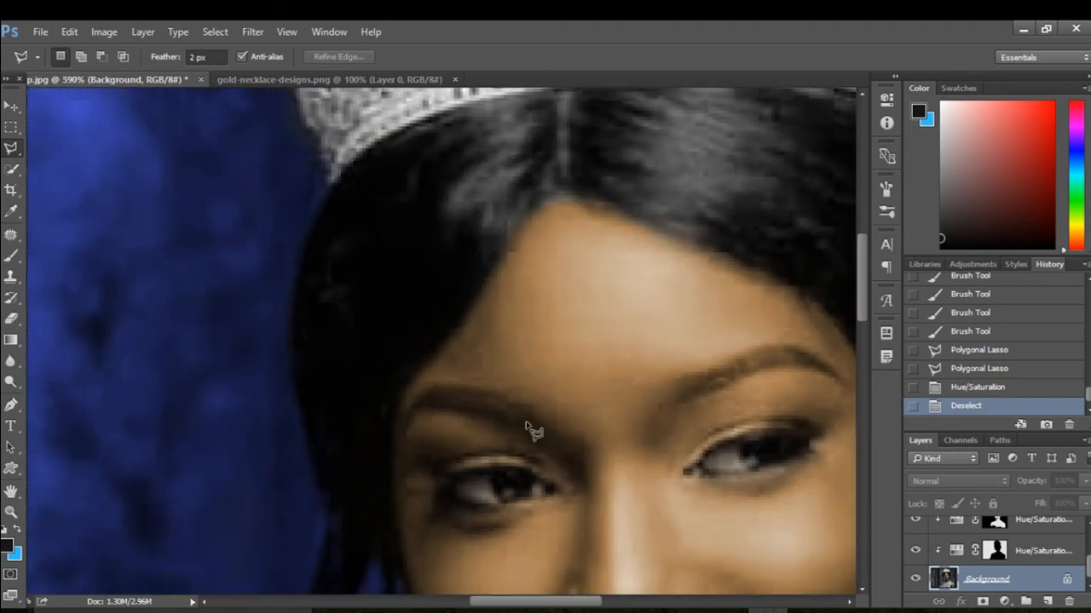
left_click(535, 417)
left_click(529, 432)
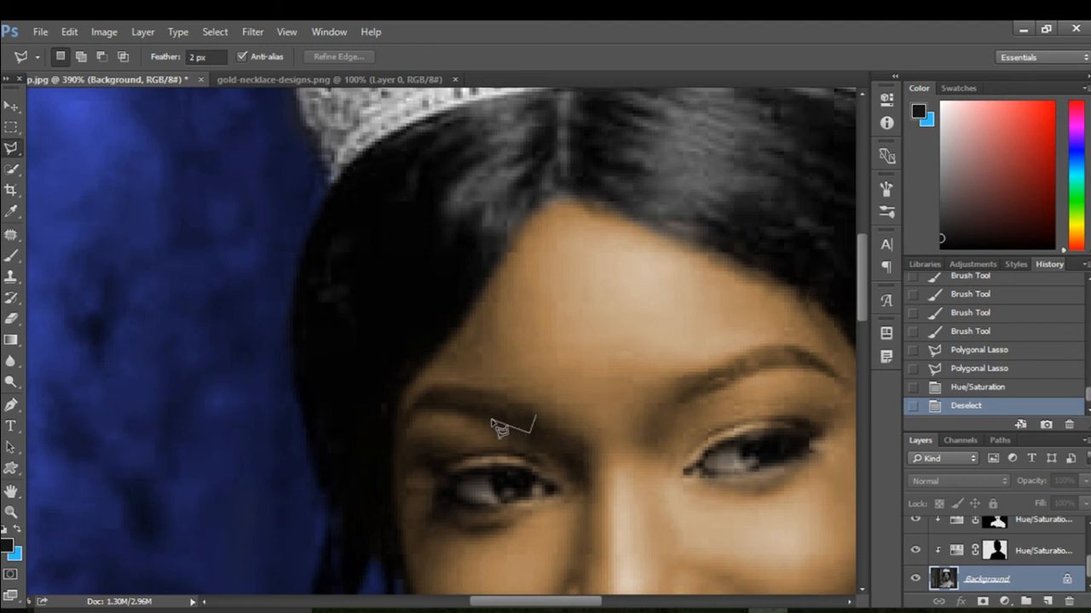
left_click(414, 405)
left_click(424, 394)
left_click(459, 387)
left_click(489, 393)
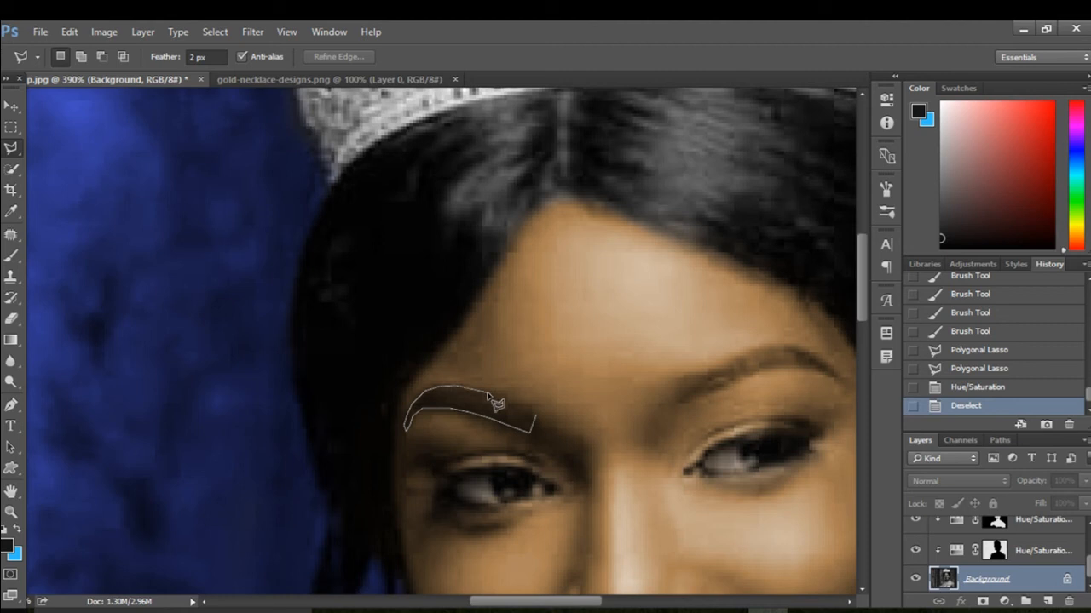
left_click(544, 429)
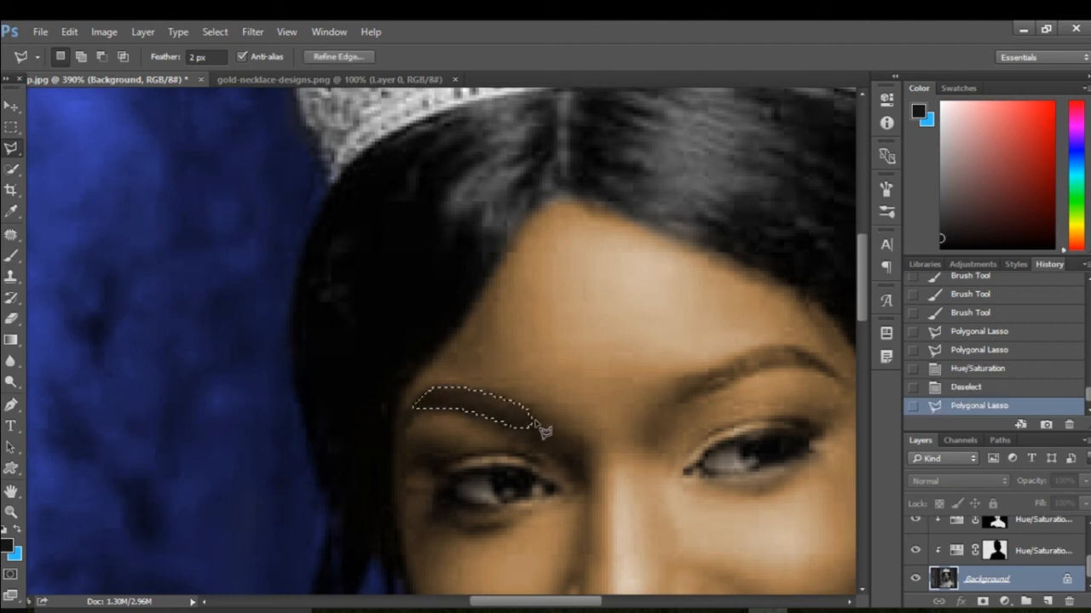
- Darken the selected eyebrow with a Hue/Saturation adjustment at saturation 55 and lightness -85, and clear the selection
key("ctrl+u")
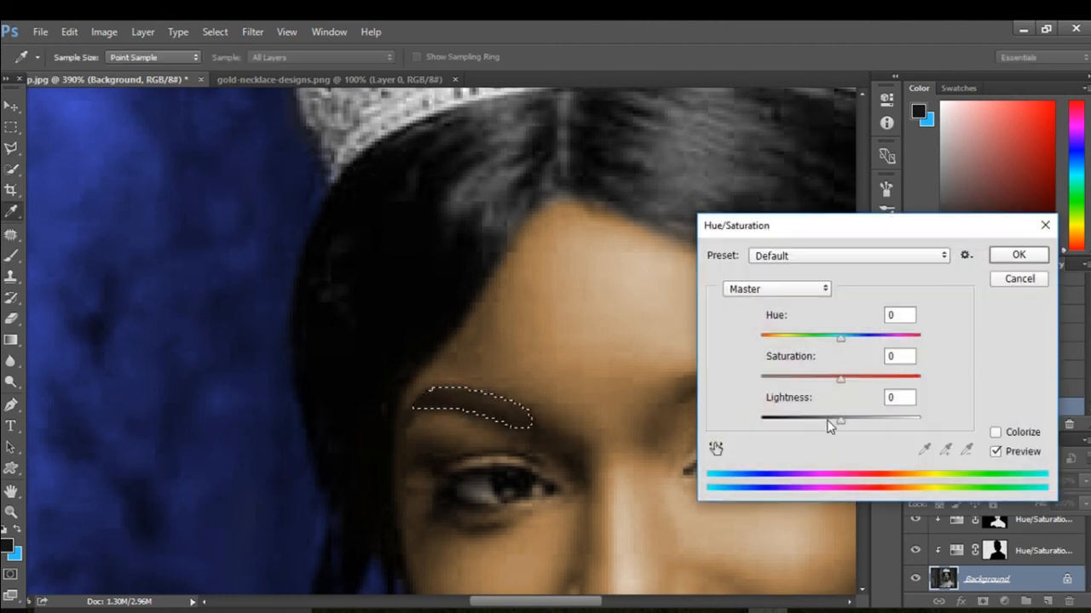
left_click_drag(832, 421, 788, 425)
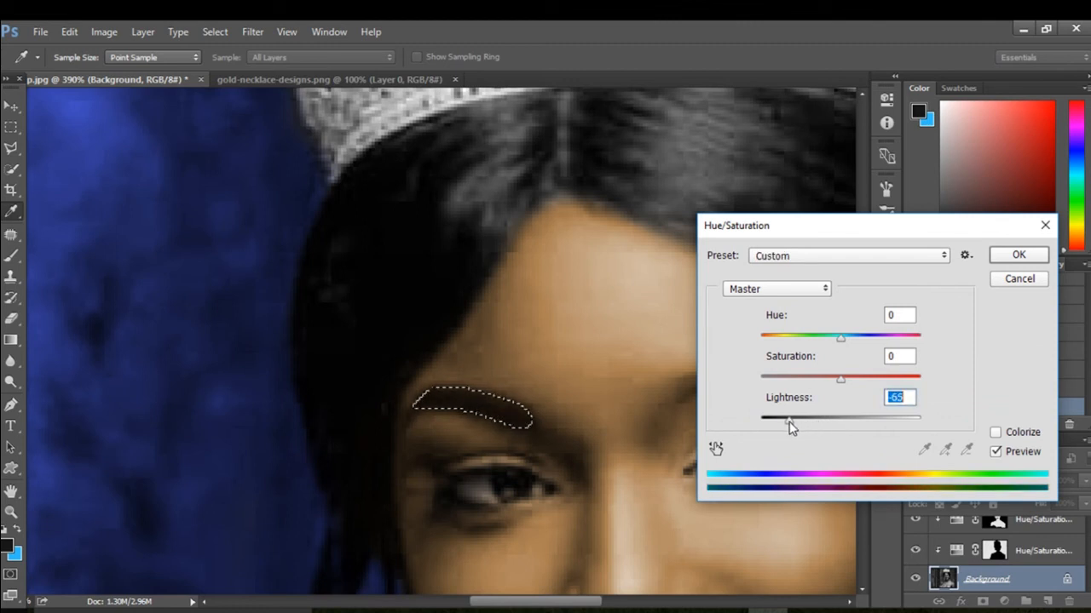
left_click_drag(840, 379, 796, 383)
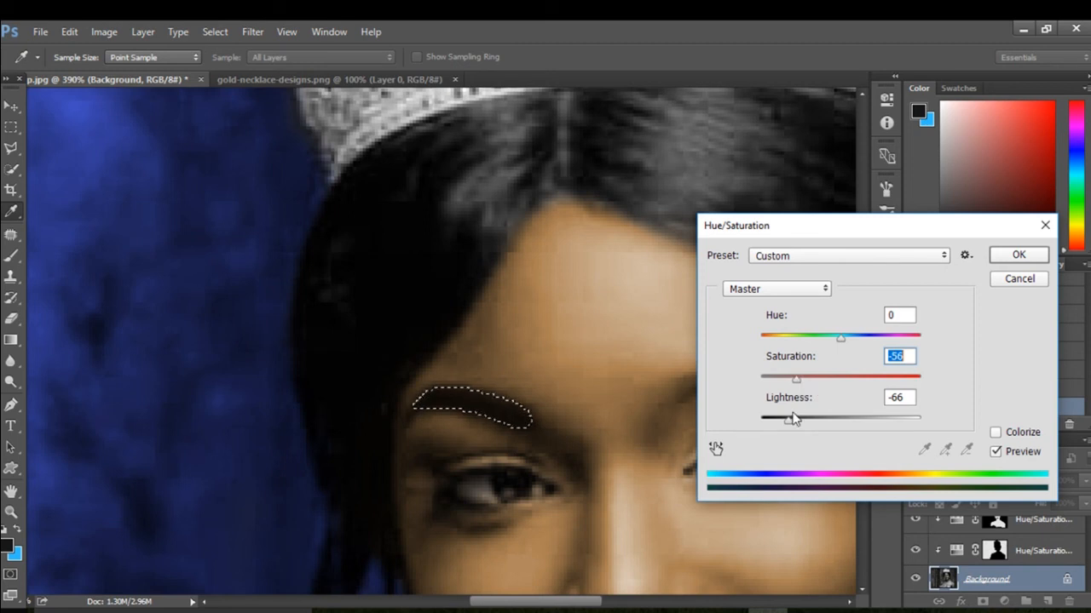
left_click_drag(789, 421, 775, 425)
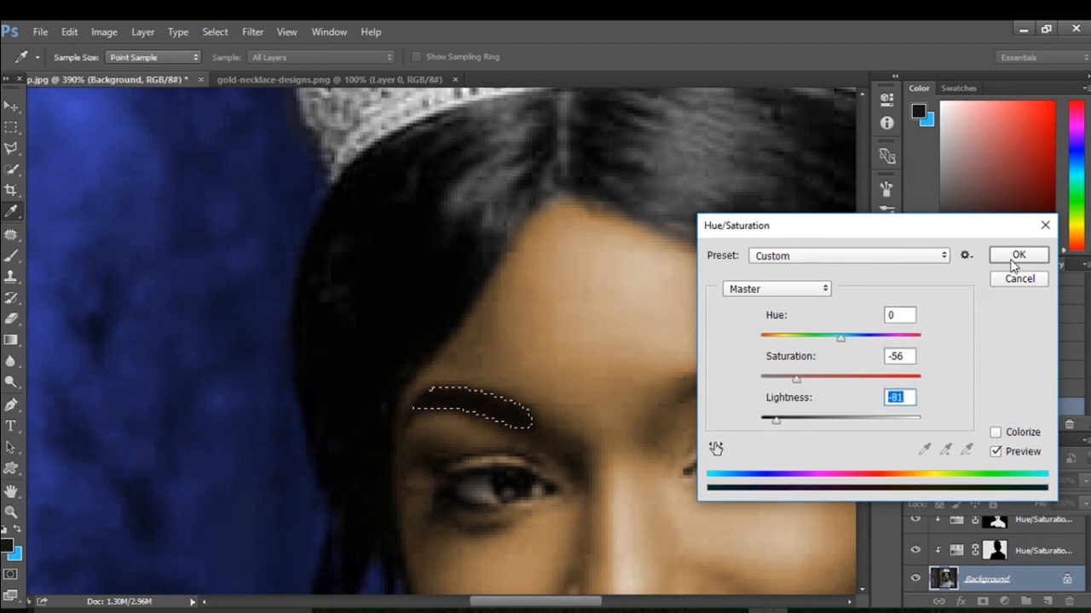
double_click(893, 358)
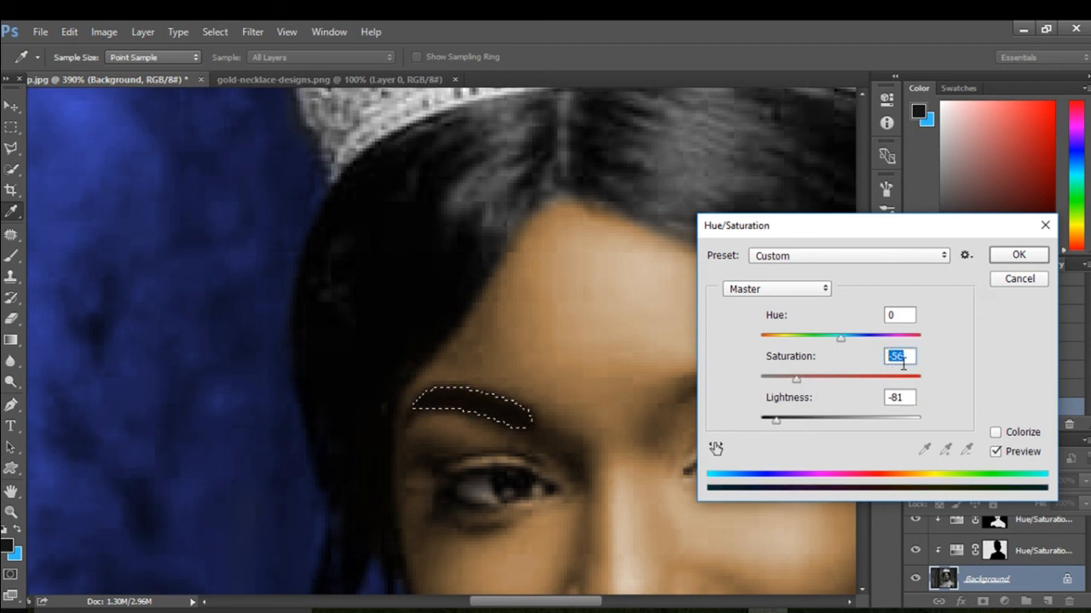
type("55")
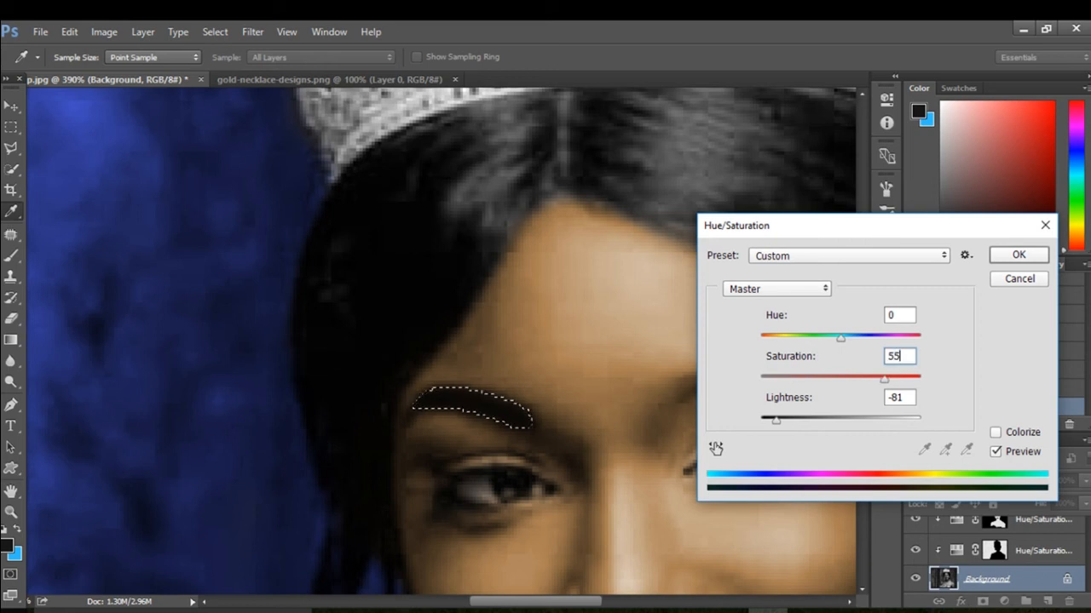
double_click(906, 393)
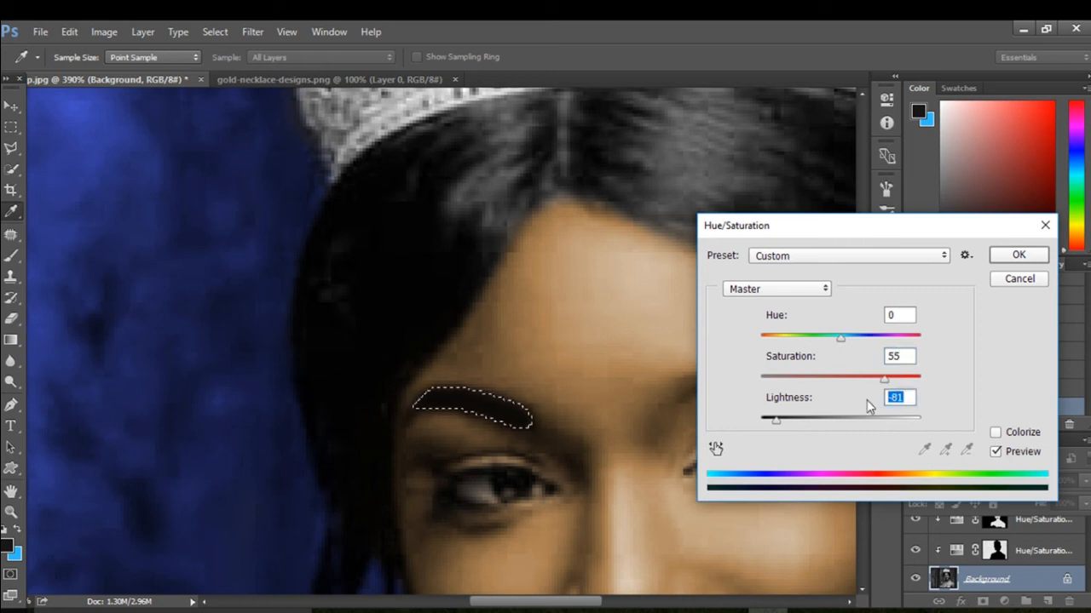
type("-")
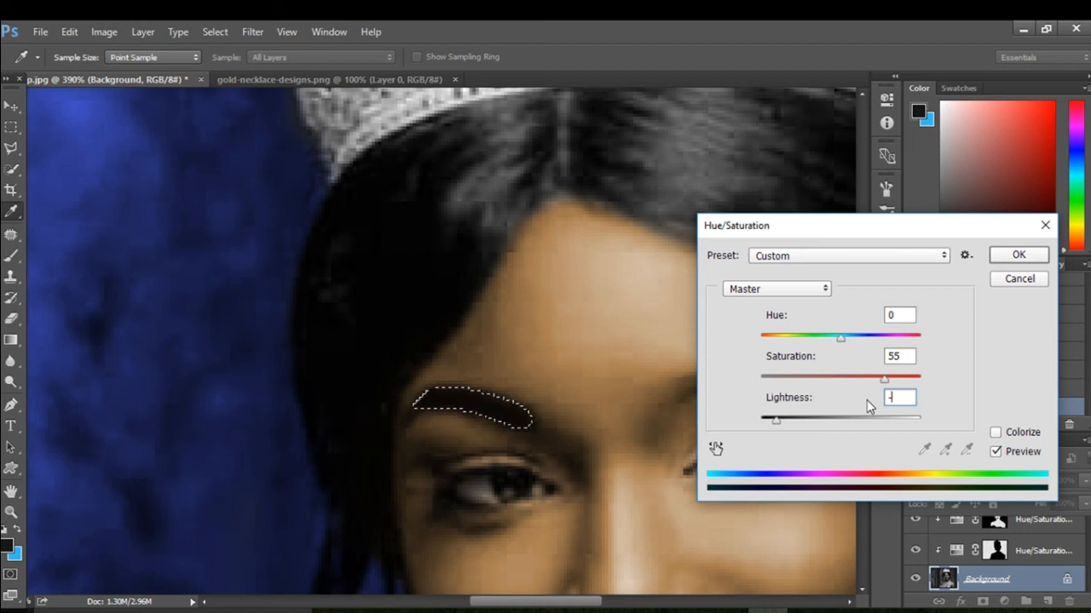
type("85")
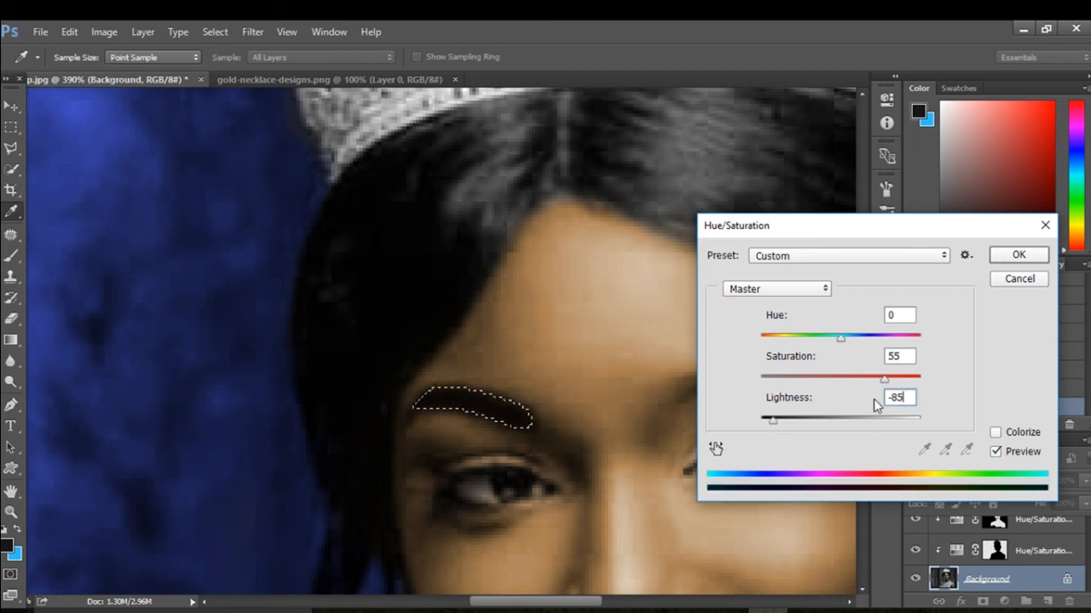
left_click(1018, 256)
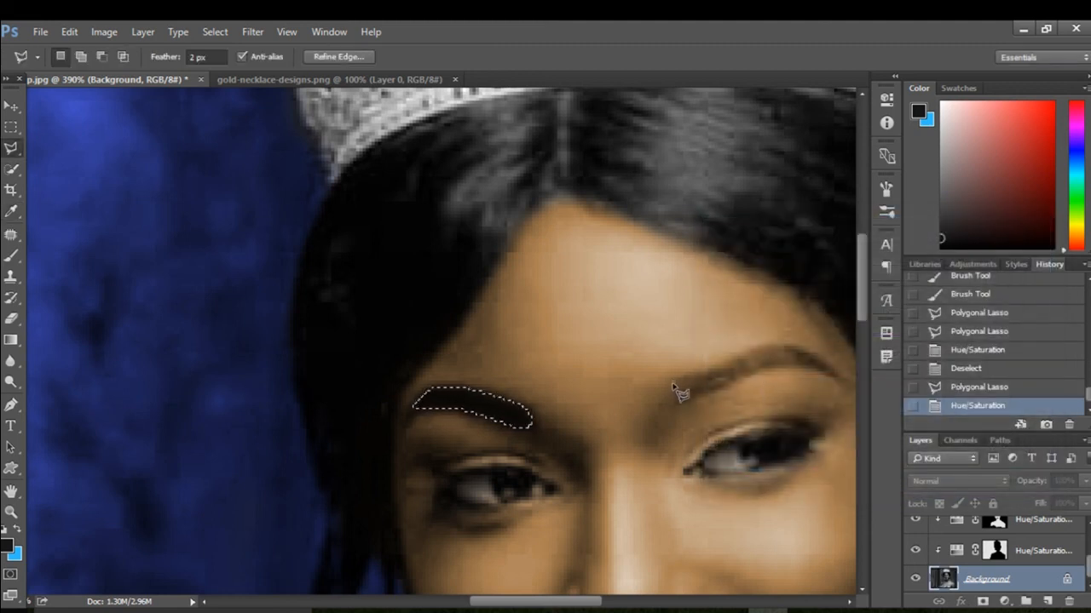
key("ctrl+d")
- Outline the eyebrow on the picture's right with the Polygonal Lasso
left_click(684, 400)
left_click(838, 379)
left_click(677, 388)
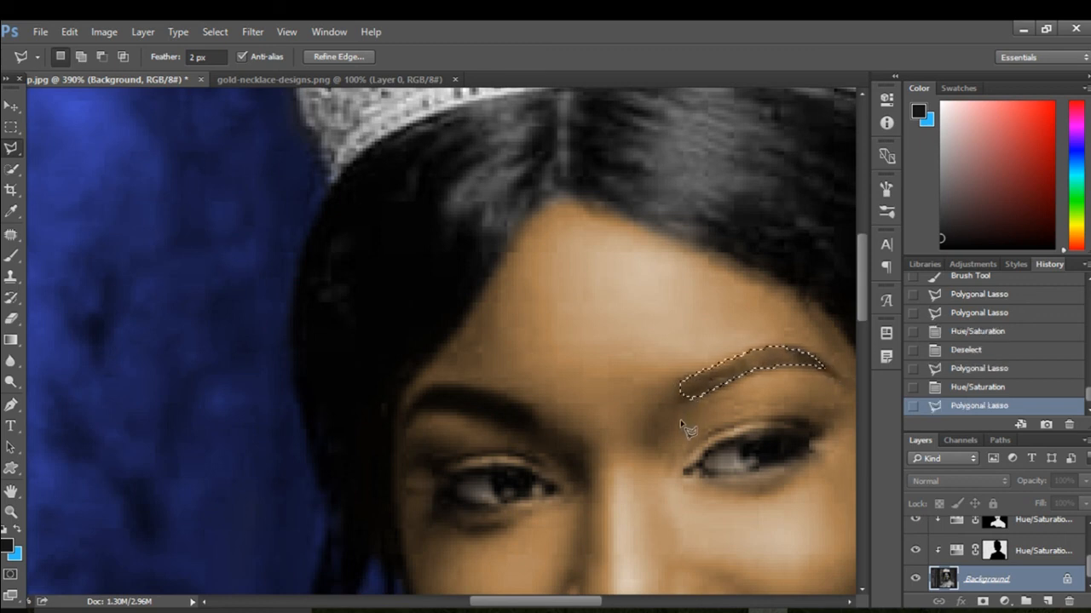
- Apply Hue/Saturation with saturation 55 and lightness -85 to the picture-right eyebrow, and deselect it
key("ctrl+u")
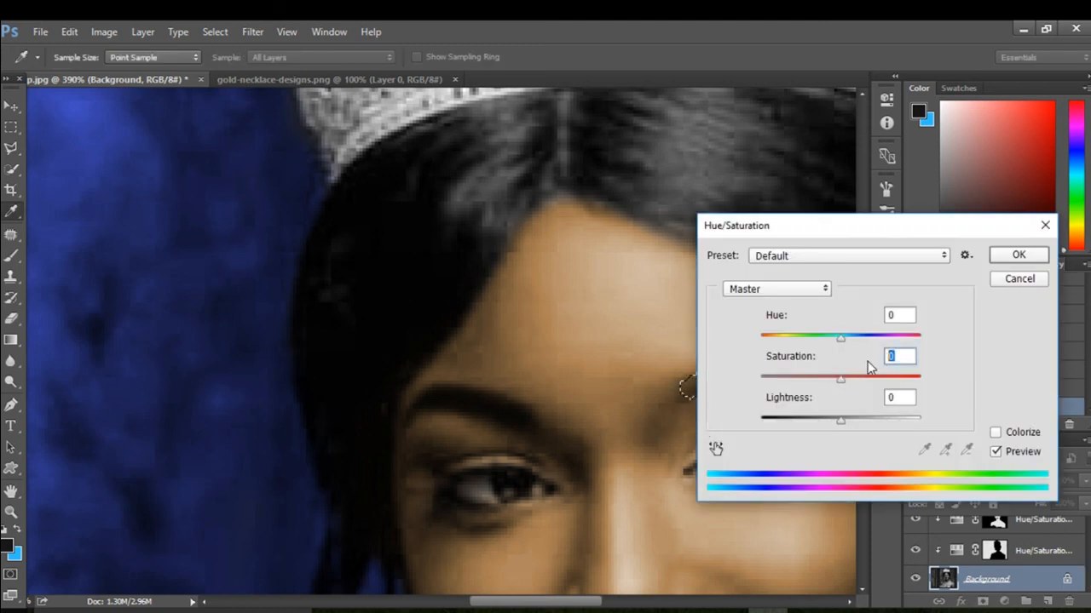
type("55")
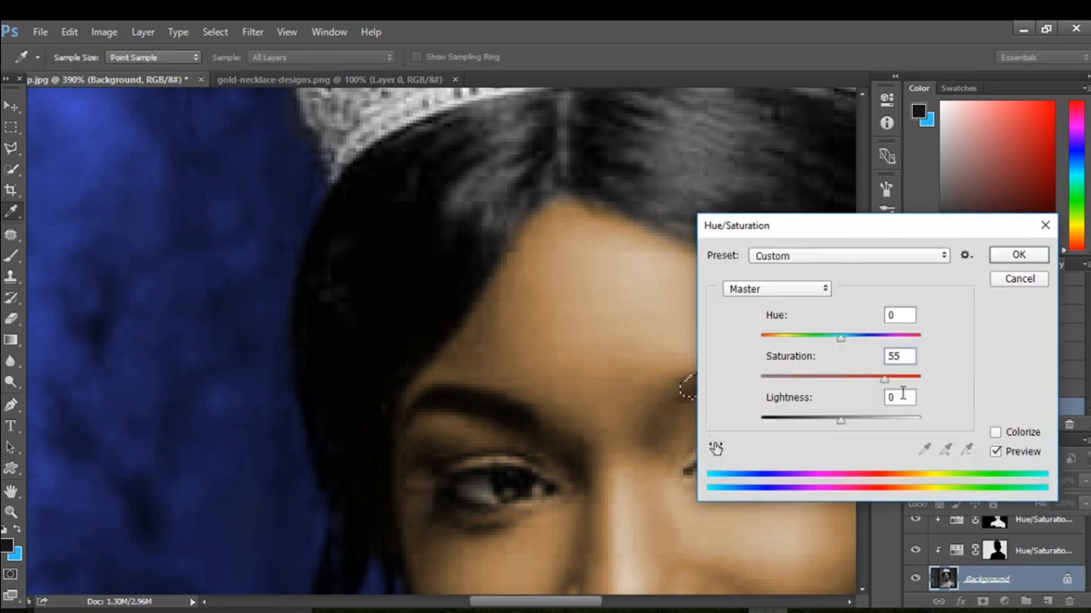
left_click(902, 393)
type("-85")
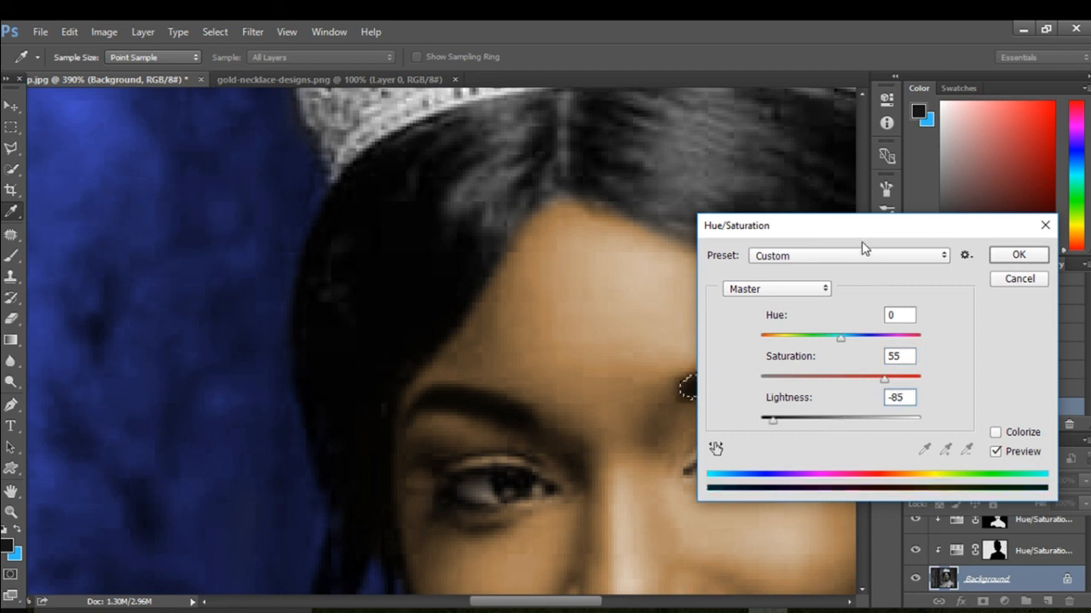
left_click_drag(861, 227, 846, 56)
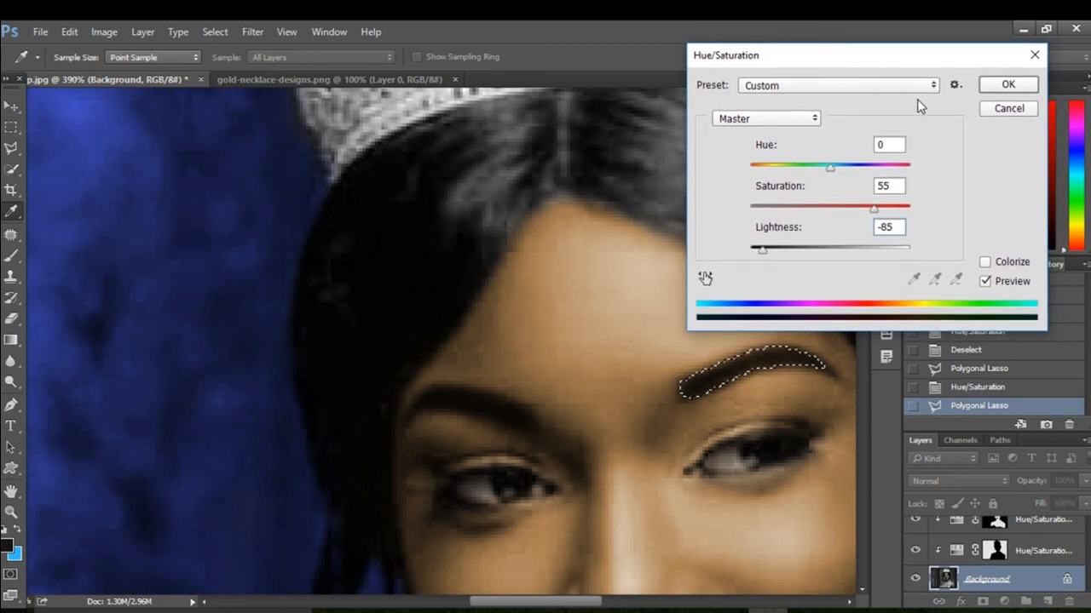
left_click(1008, 84)
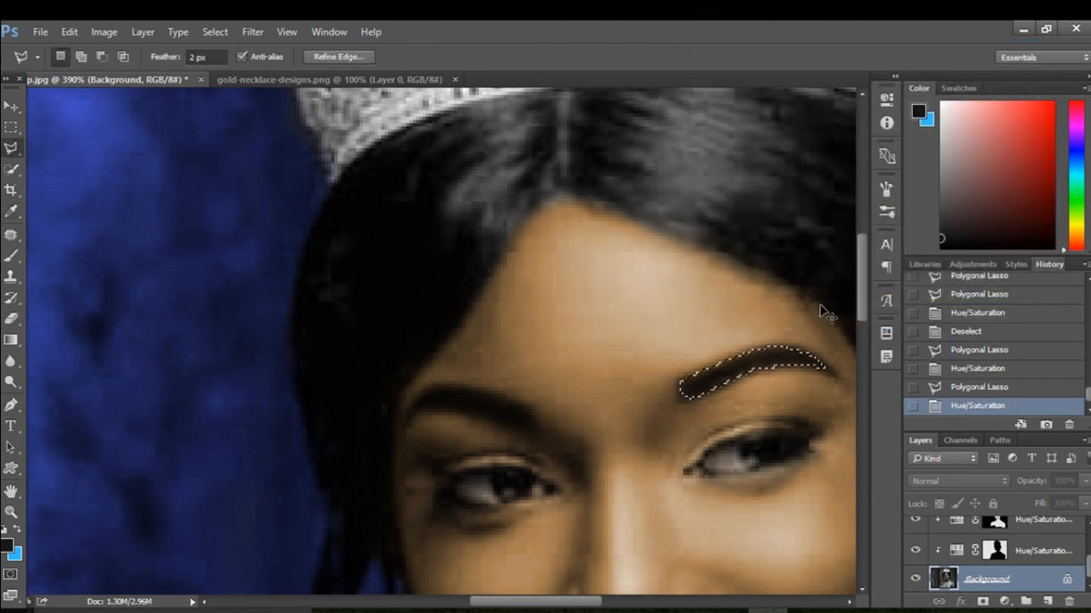
key("ctrl+d")
- Make the Hue/Saturation 2 layer mask active and set black as the foreground color
left_click_drag(765, 350, 661, 366)
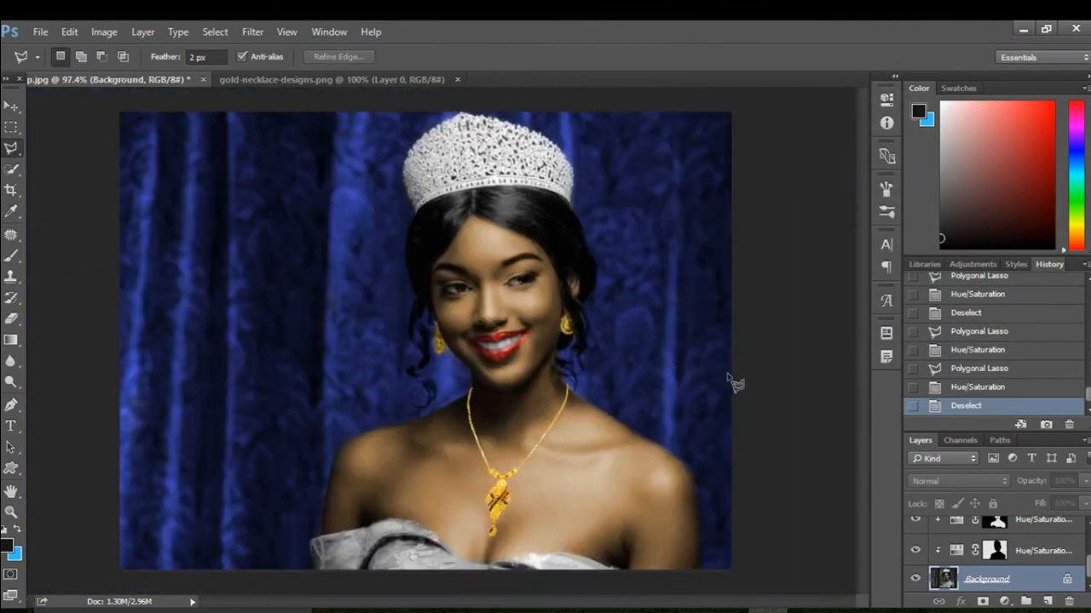
left_click(11, 106)
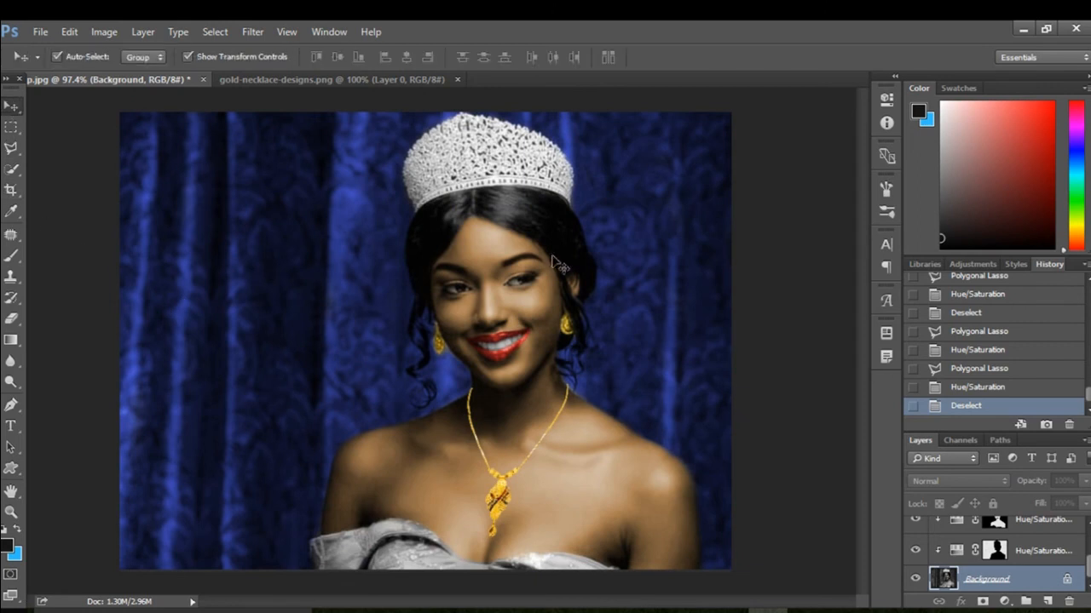
mouse_move(558, 266)
left_mouse_down()
mouse_move(521, 266)
mouse_move(574, 253)
mouse_move(554, 259)
left_mouse_up()
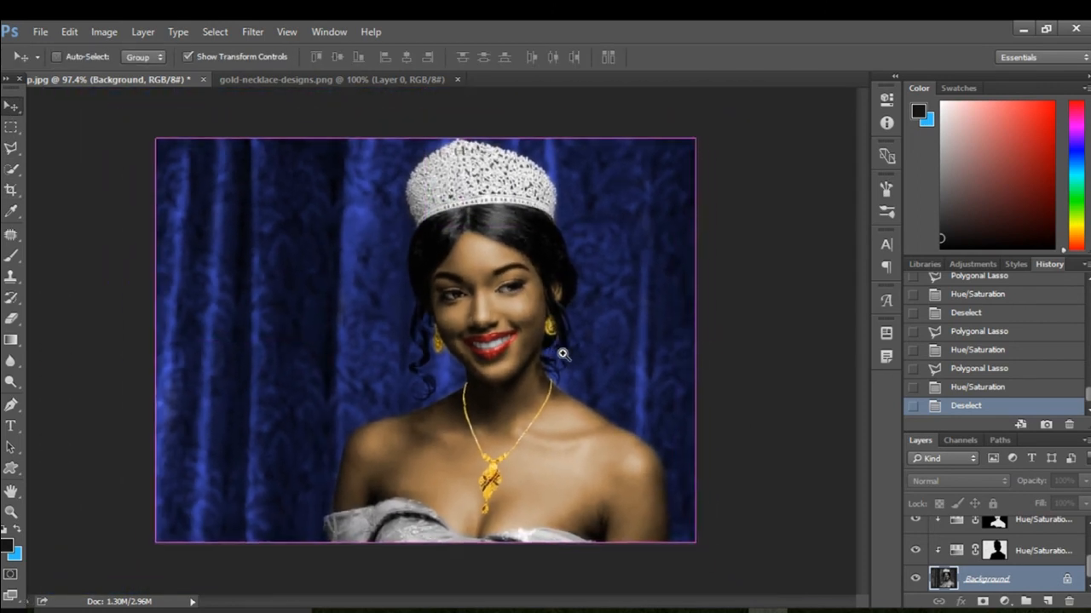
key("ctrl+1")
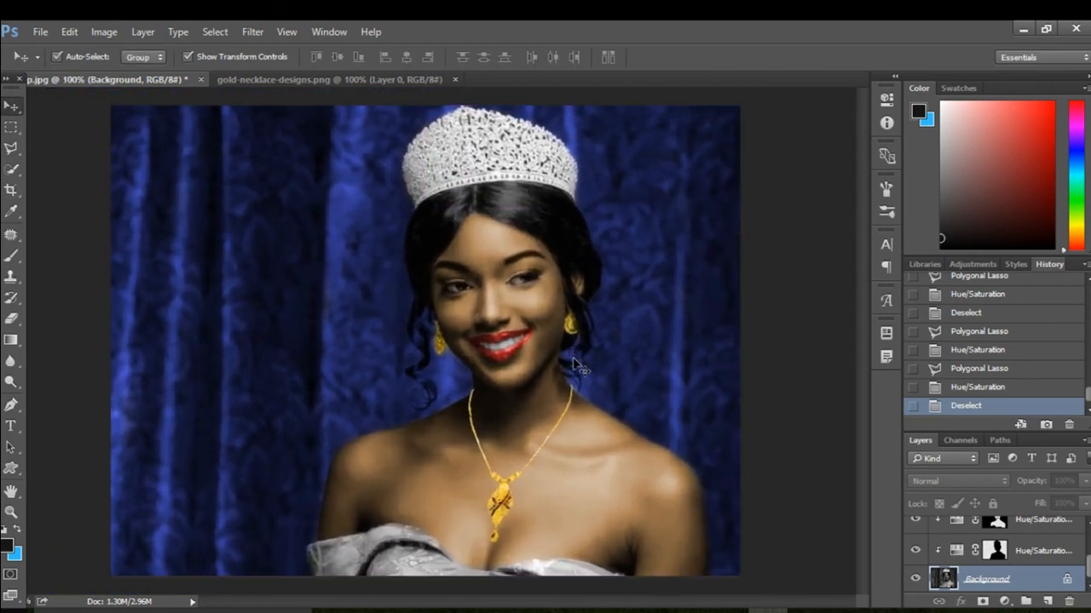
left_click(537, 329, "ctrl")
left_click_drag(588, 346, 608, 348)
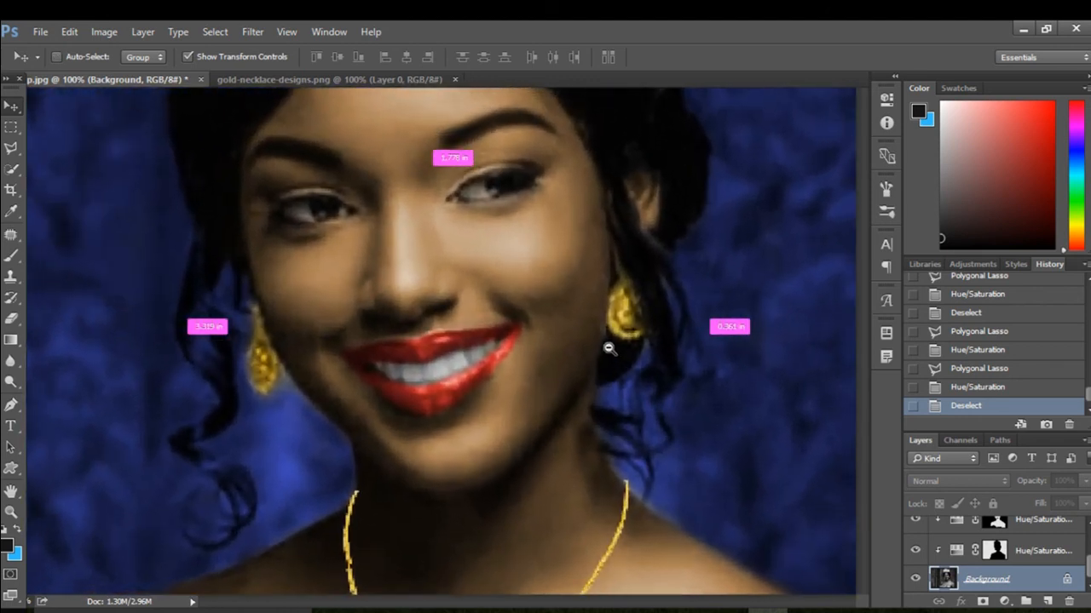
scroll(1005, 562, "up", 1)
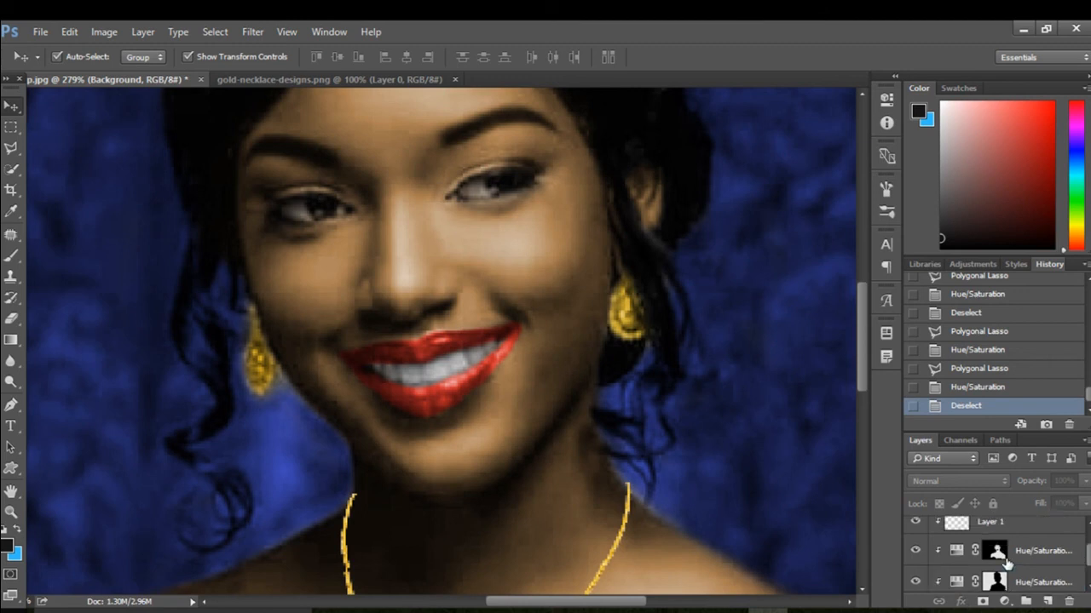
left_click(997, 551)
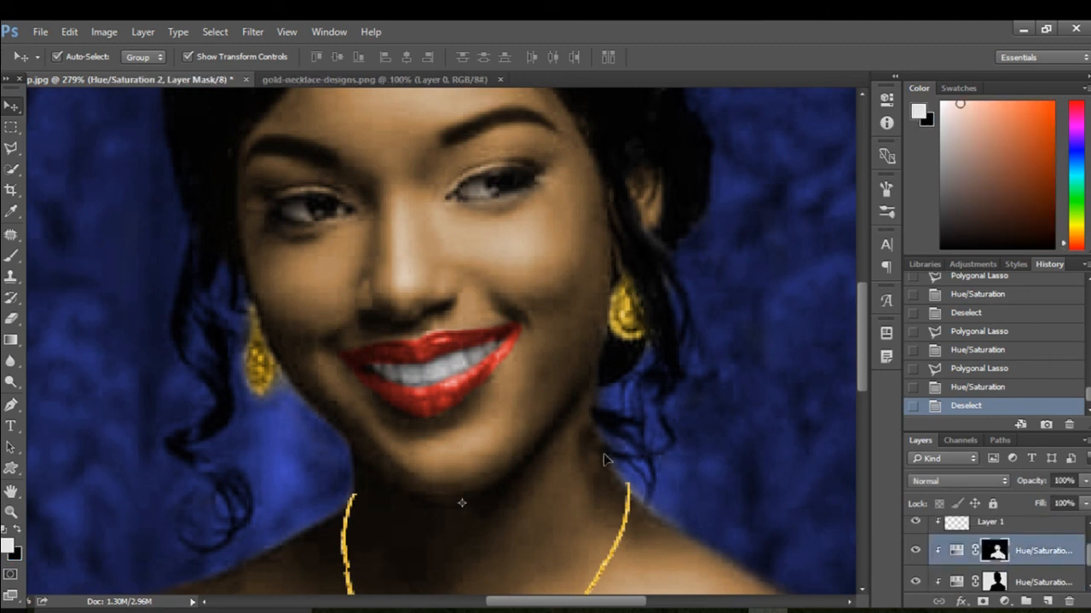
left_click(17, 531)
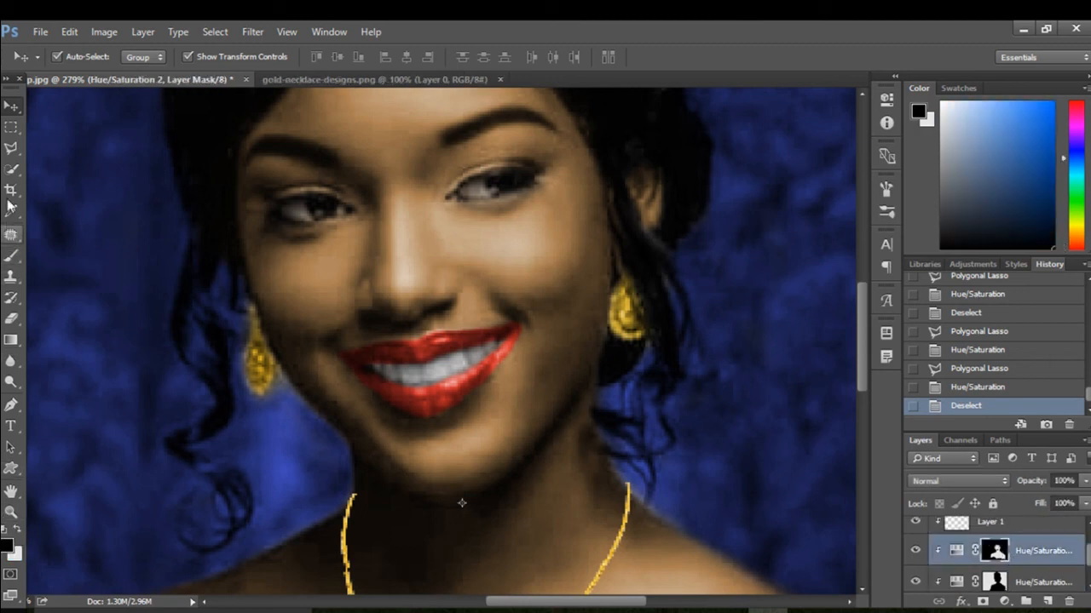
- Switch to the Quick Selection tool and reduce its brush size to 3 for detail work around the mouth
left_click(12, 169)
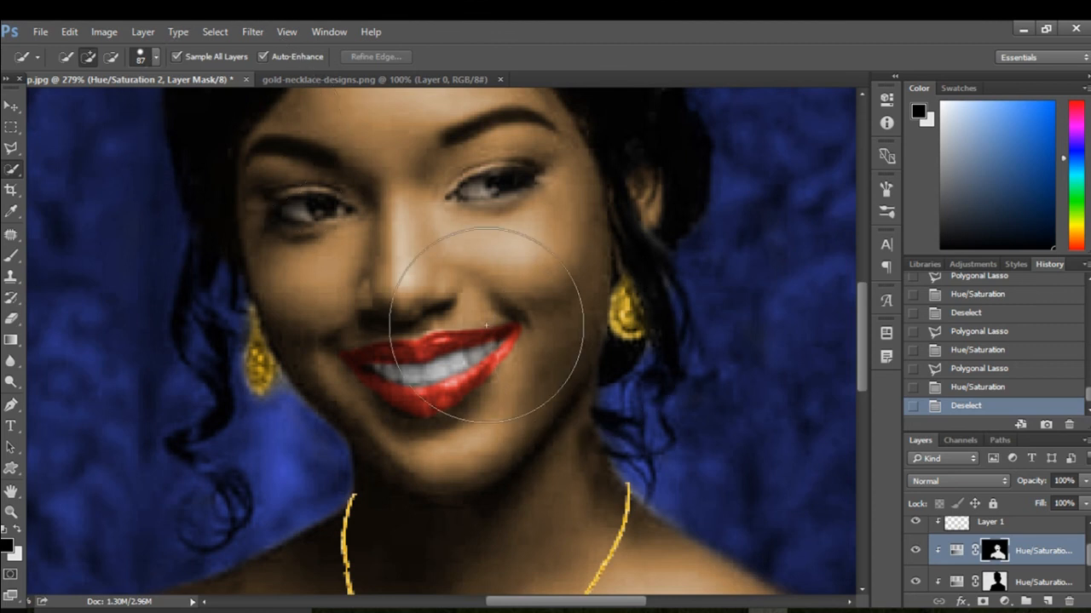
key("bracketleft")
key("bracketleft")
key("bracketleft")
key("bracketleft")
key("bracketleft")
key("bracketleft")
key("bracketleft")
key("bracketleft")
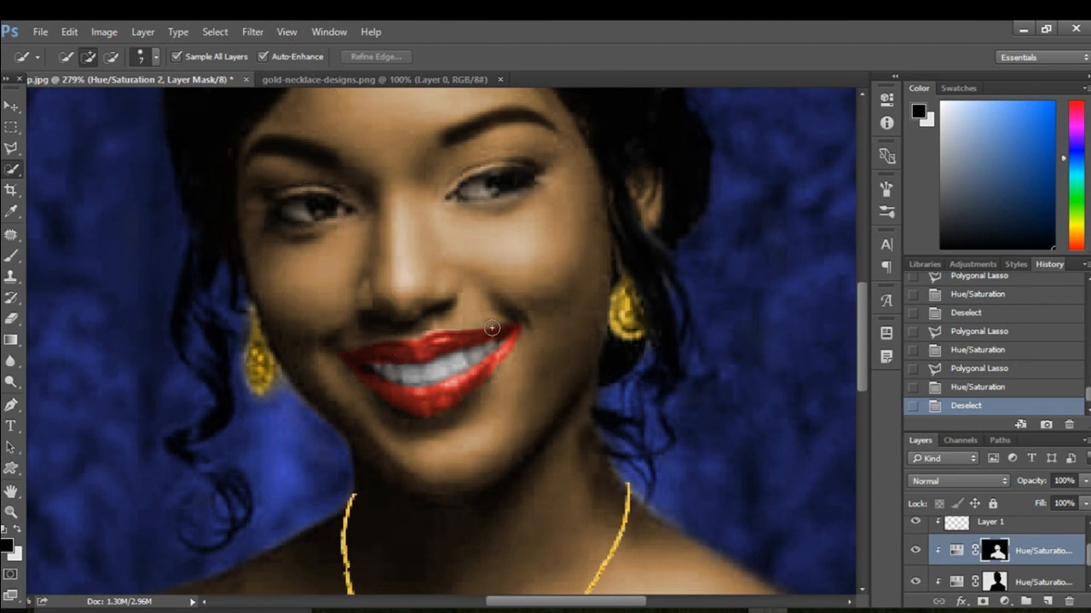
scroll(537, 356, "up", 6)
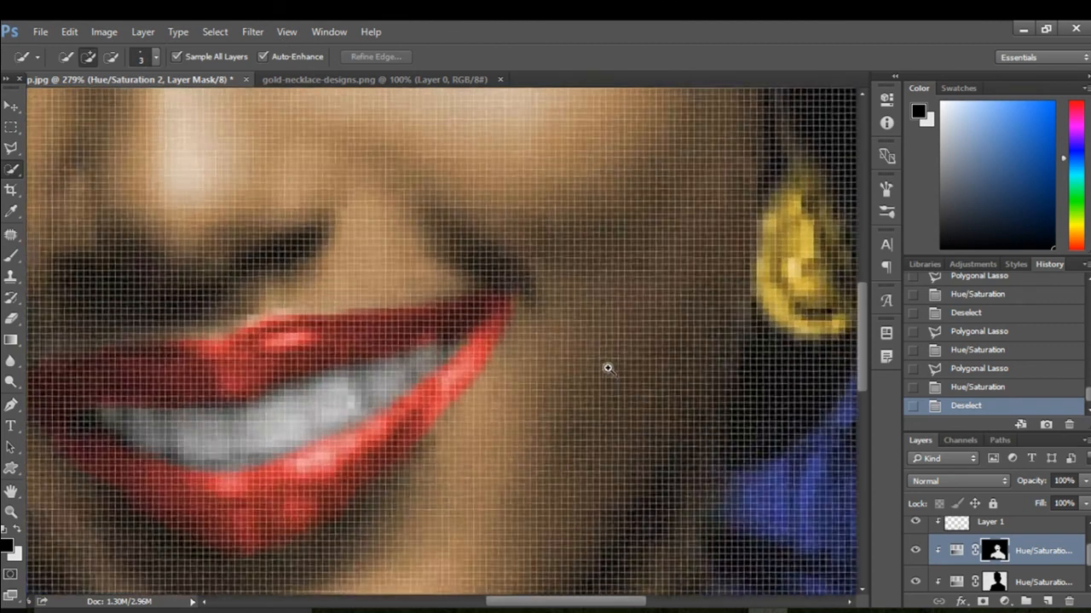
- Make a small Quick Selection at the mouth corner, deselect it, and switch to the Brush tool at size 7
left_click_drag(508, 343, 517, 343)
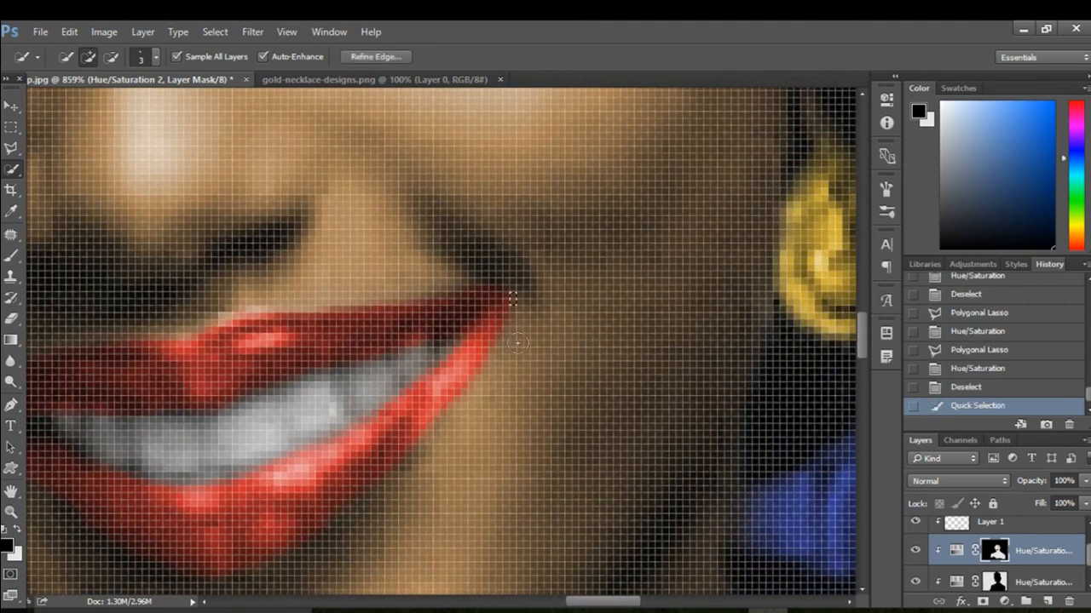
left_click(11, 254)
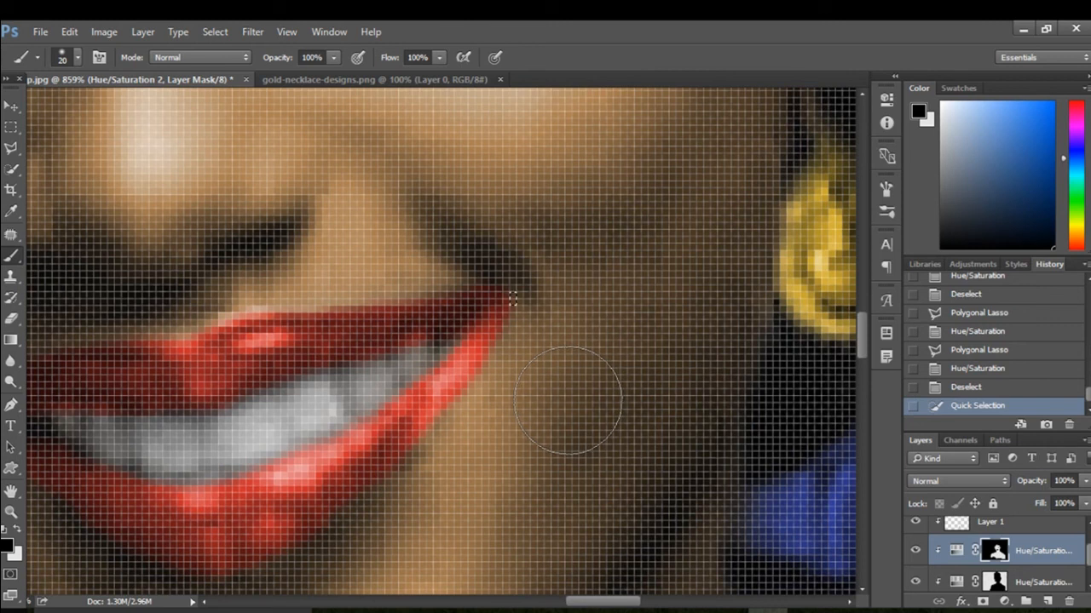
key("ctrl+d")
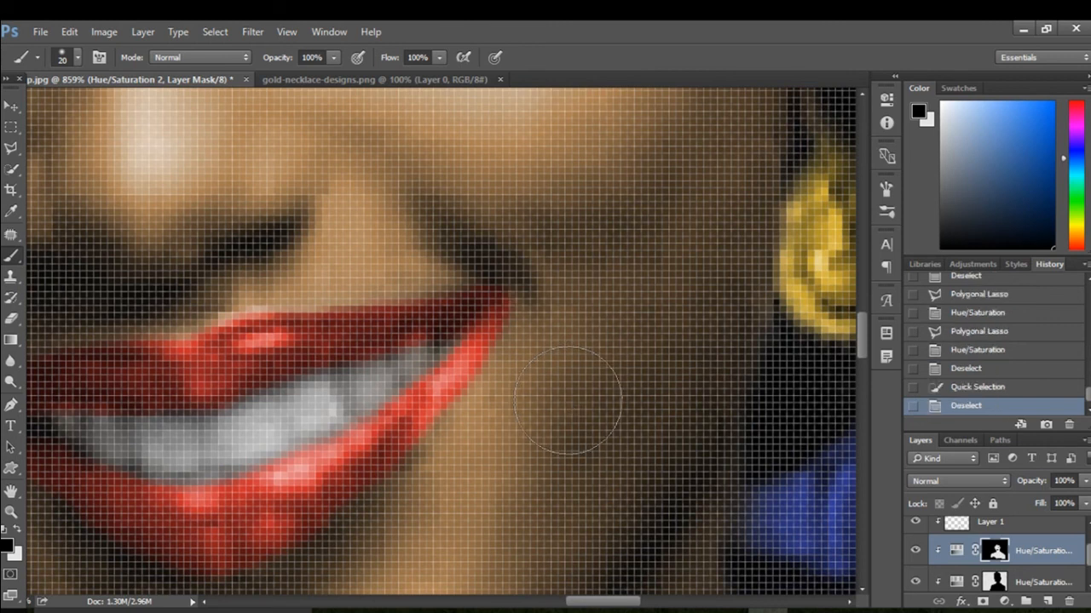
key("bracketleft")
key("bracketleft")
- Paint black on the Hue/Saturation 1 layer mask along the picture-right mouth corner to trim red spilling past the lips
left_click(508, 349)
key("ctrl+z")
scroll(1022, 584, "up", 1)
left_click(999, 536)
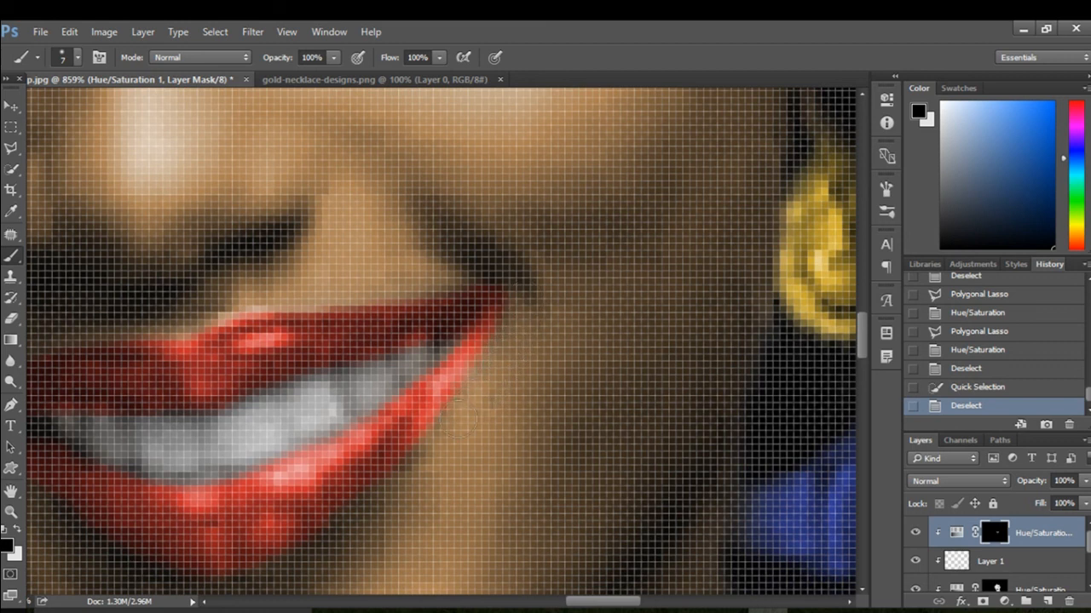
mouse_move(511, 345)
left_mouse_down()
mouse_move(530, 292)
mouse_move(496, 347)
mouse_move(474, 358)
mouse_move(498, 372)
mouse_move(452, 400)
mouse_move(492, 416)
left_mouse_up()
- Switch to the Move tool and deselect all layers to inspect the whole colorized portrait without transform handles
left_click(12, 107)
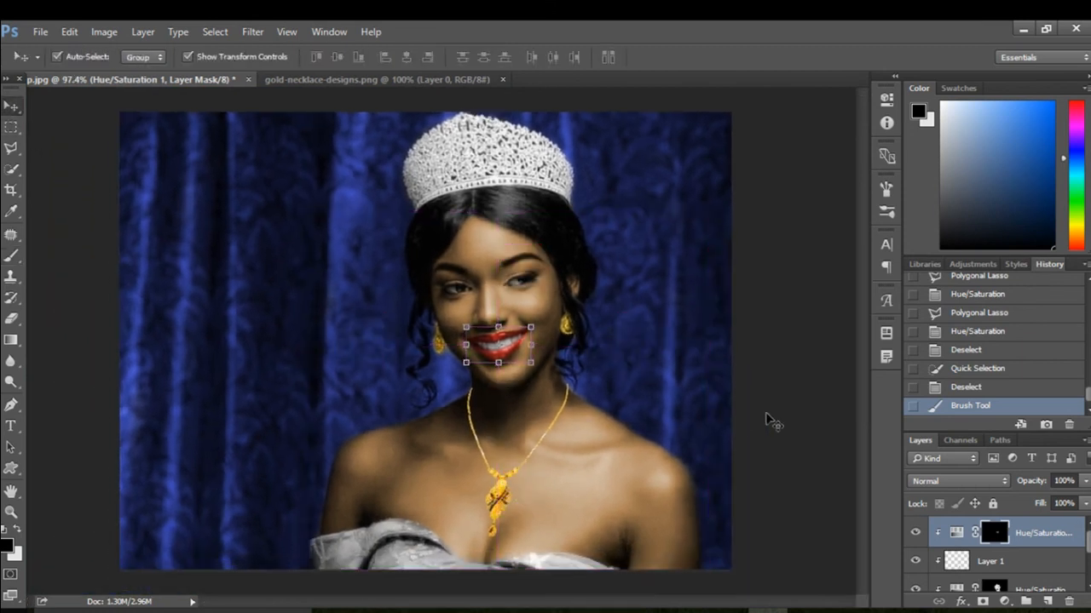
left_click(779, 416)
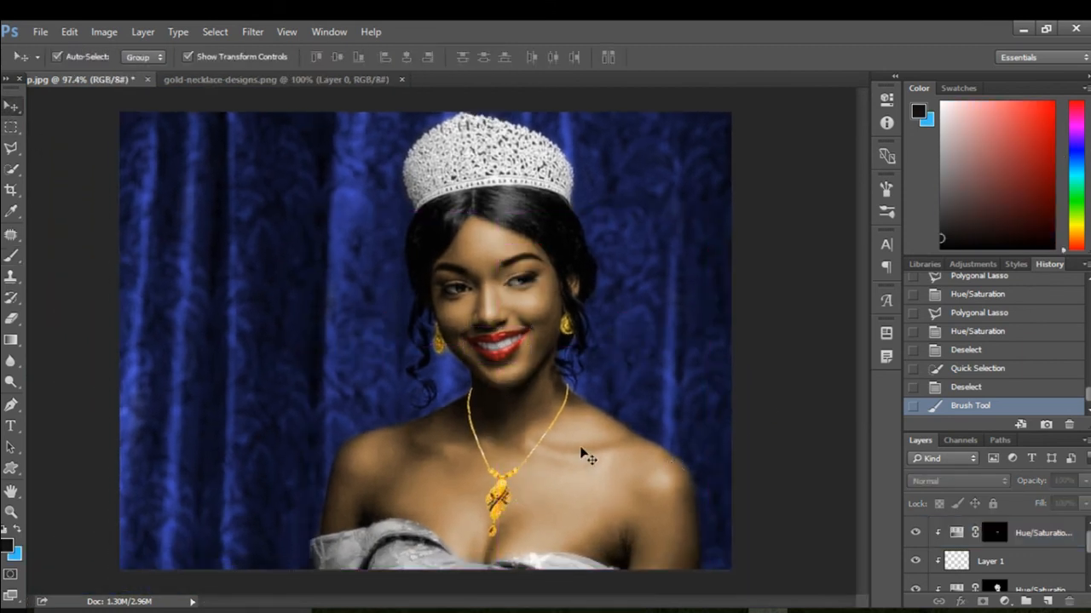
left_click_drag(595, 429, 582, 439)
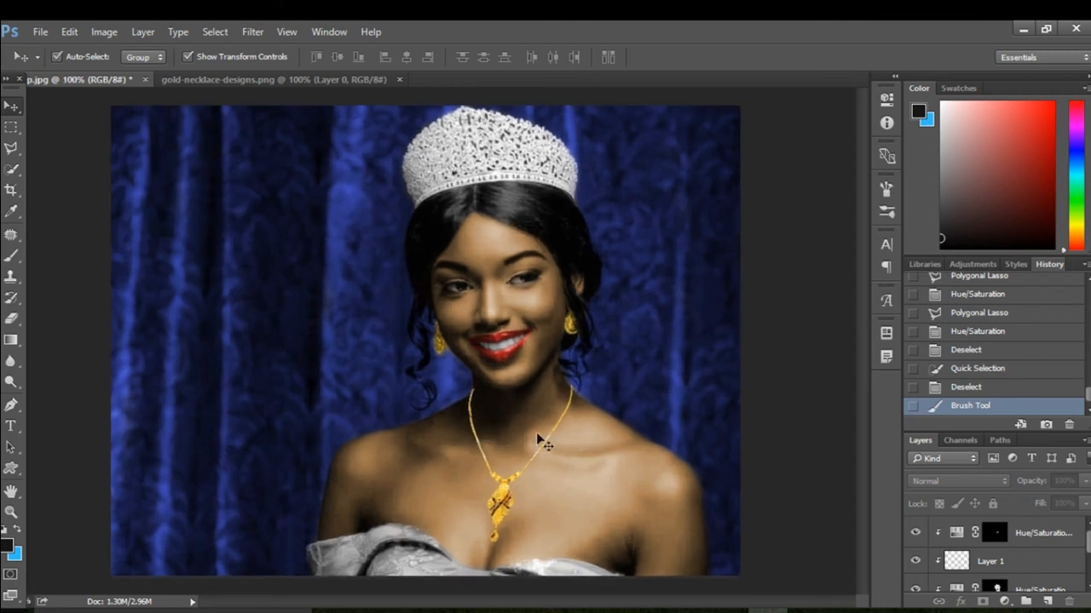